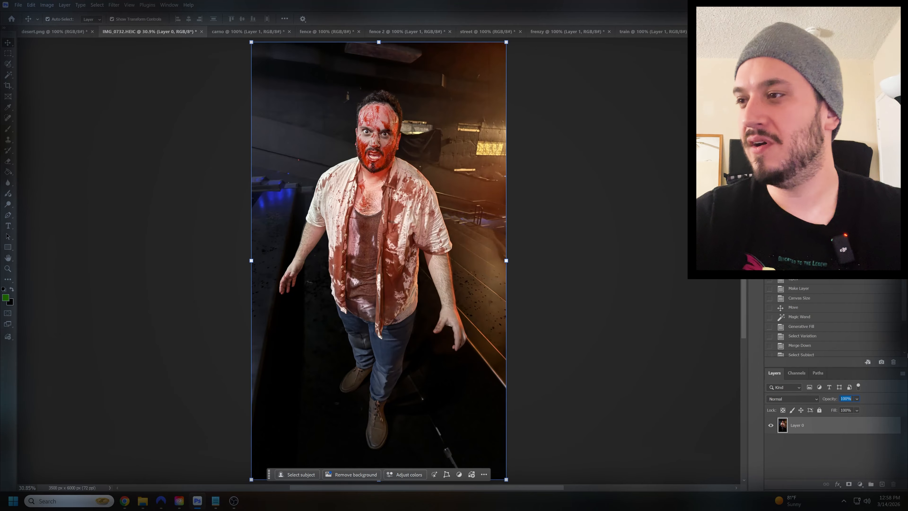
Revert the photo to its originally opened state and check its canvas size without changing it.
left_click(805, 281)
left_click(46, 5)
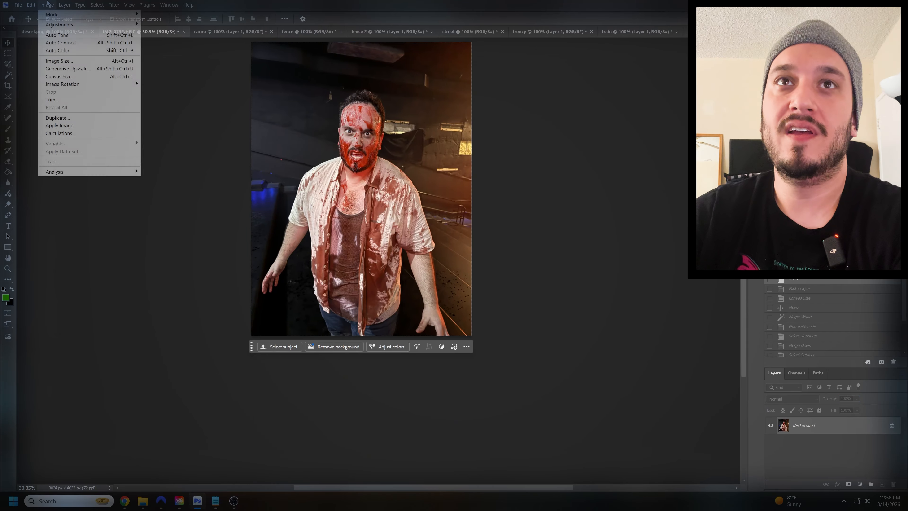
left_click(72, 76)
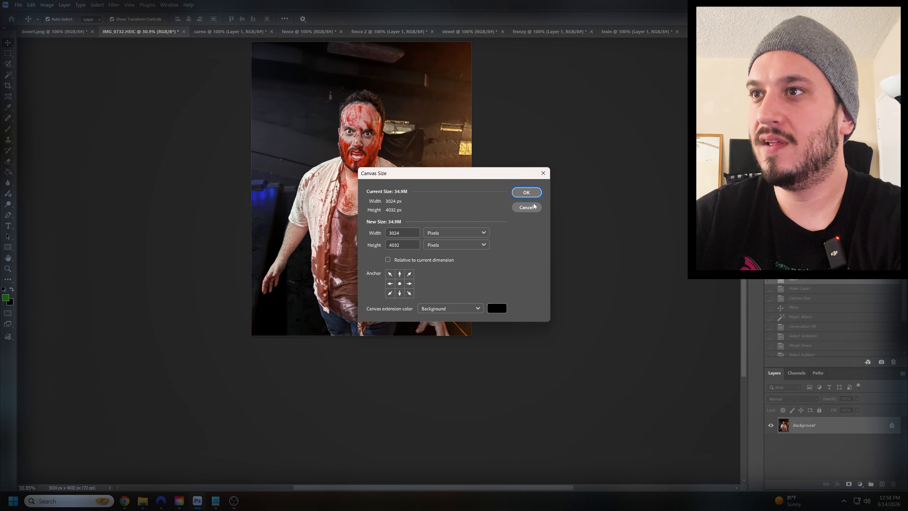
left_click(526, 207)
Convert the locked background into a regular layer, naming it with the subject's first name.
right_click(826, 431)
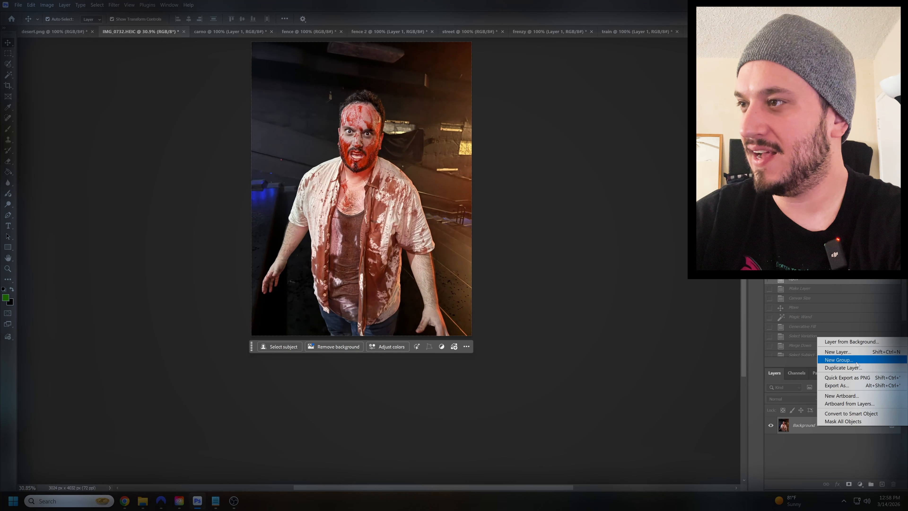
left_click(851, 346)
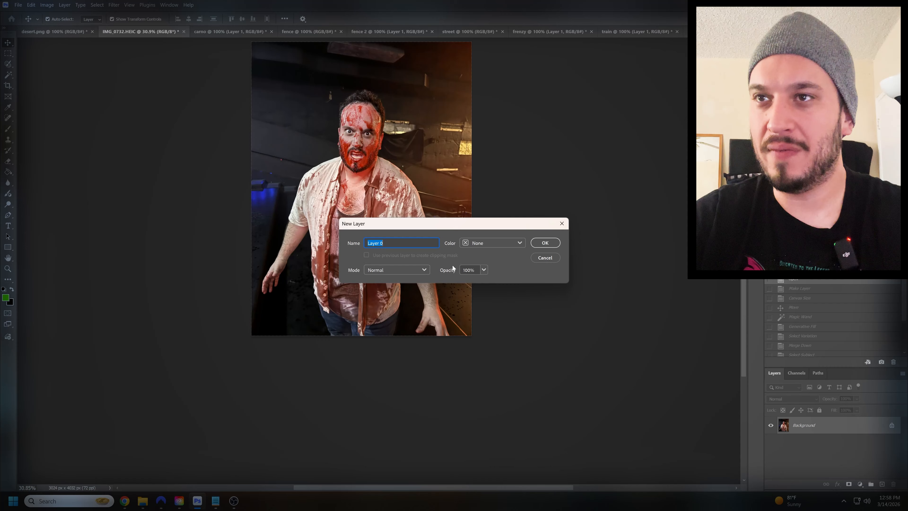
type("brook")
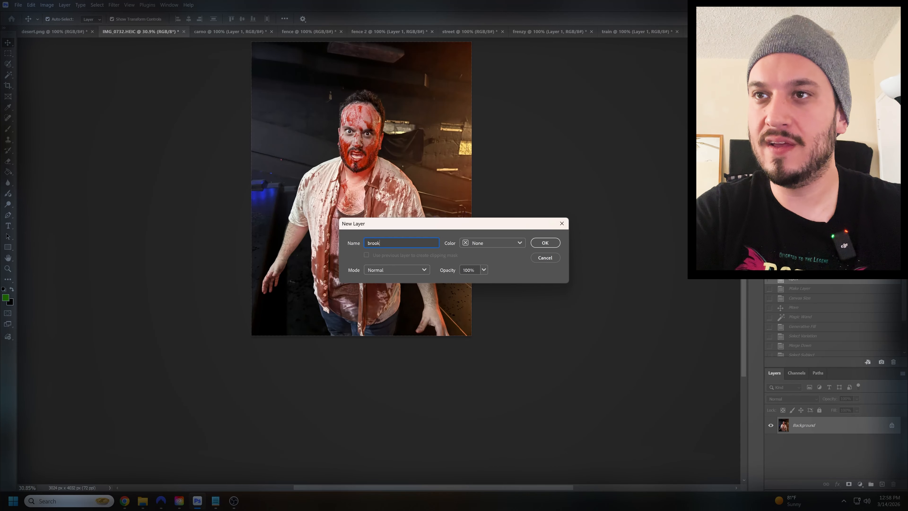
key("Return")
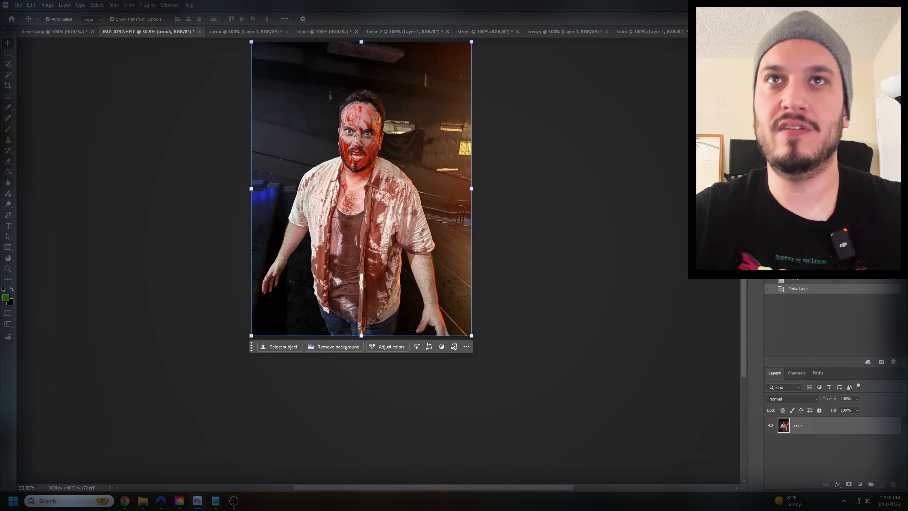
Enlarge the canvas to 3500 by 6000 pixels, keeping the photo anchored in the centre.
left_click(65, 5)
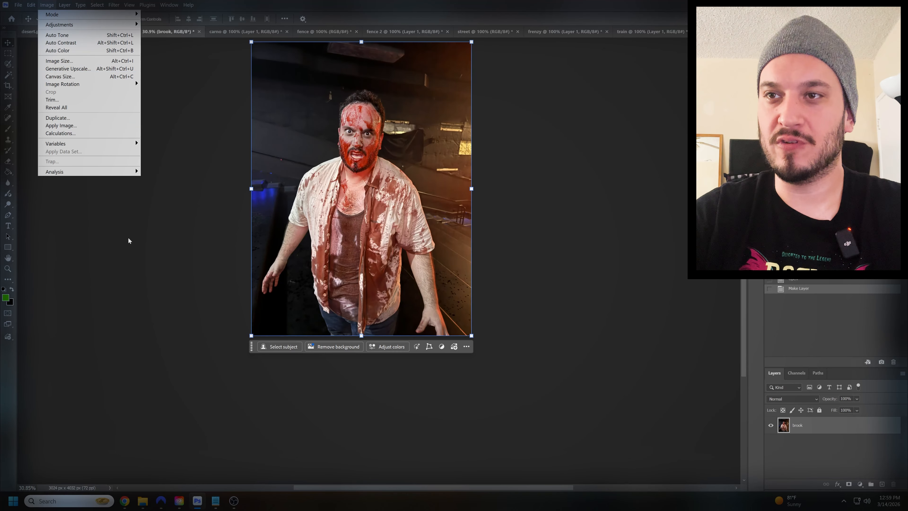
left_click(60, 76)
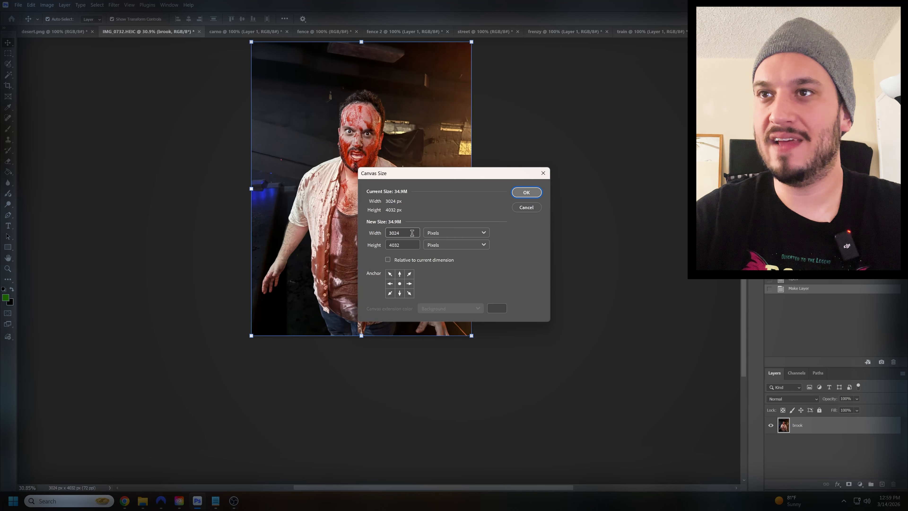
double_click(408, 244)
type("600")
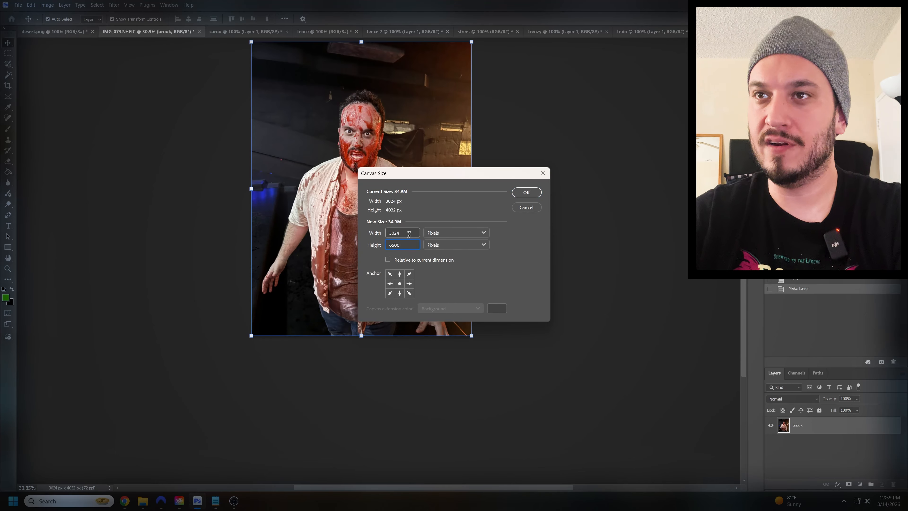
key("shift+Tab")
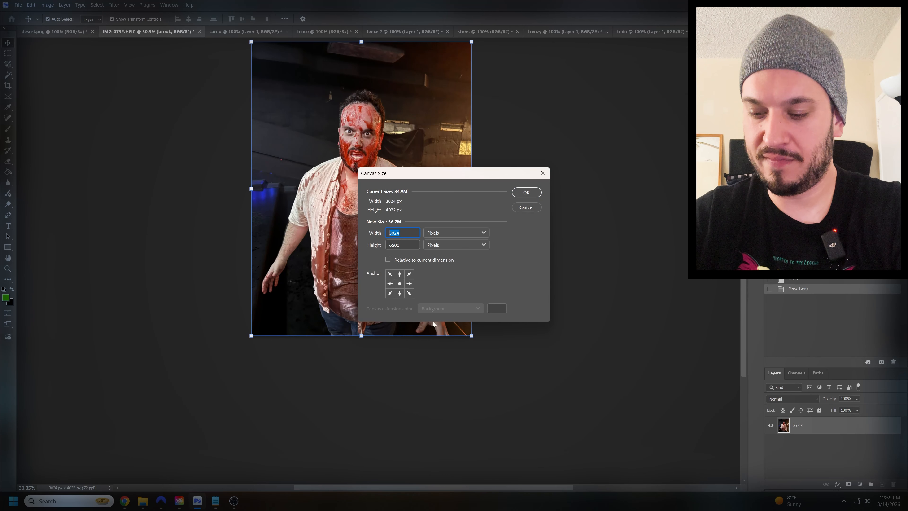
left_click(526, 193)
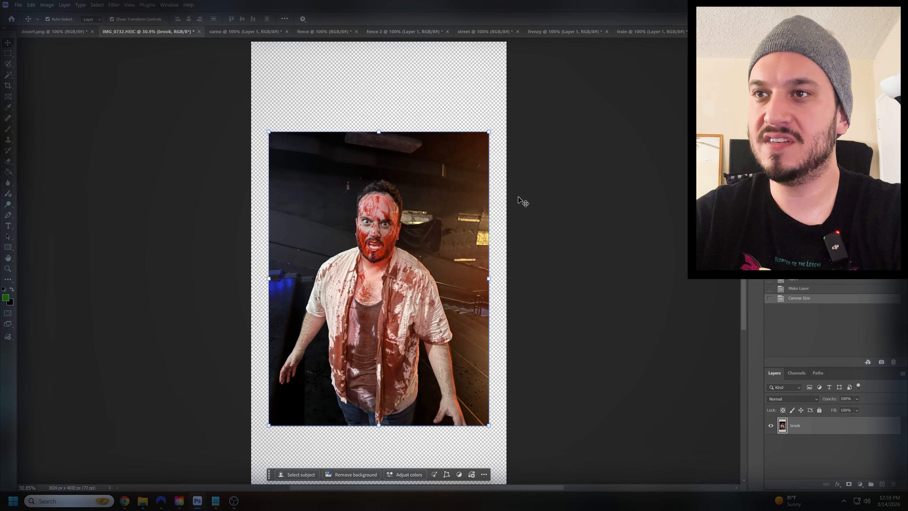
Move the photo straight up to the canvas's upper edge, leaving the empty space below it.
scroll(261, 224, "down", 8)
scroll(263, 224, "up", 7)
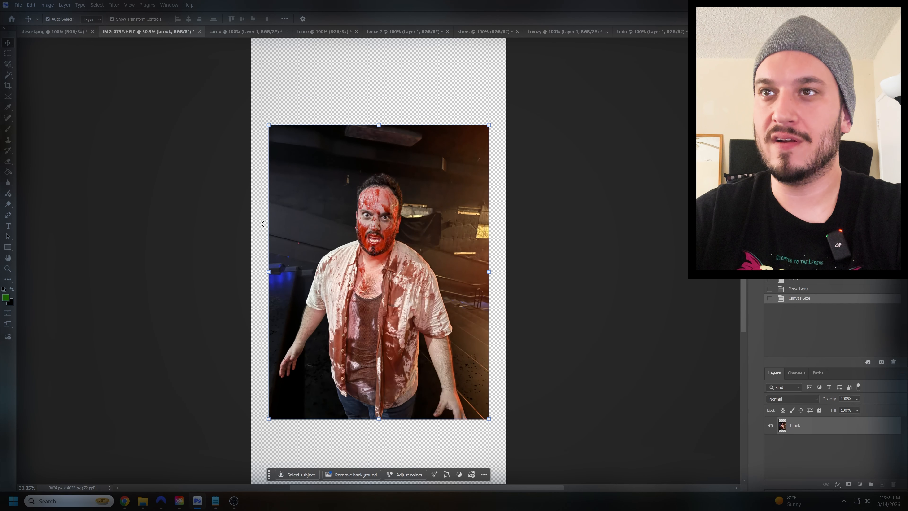
left_click_drag(397, 340, 399, 252)
scroll(399, 246, "up", 2)
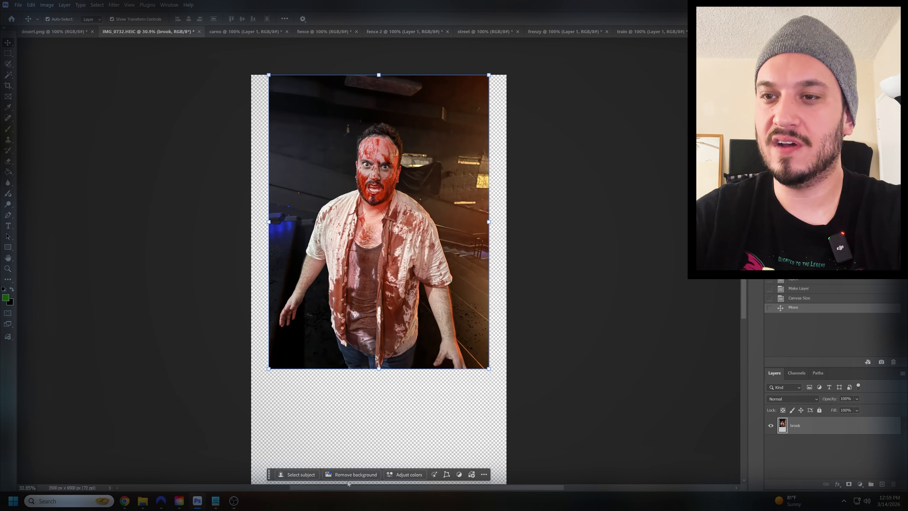
Try to select the empty canvas area around the photo with the Magic Wand.
left_click(370, 435)
scroll(369, 435, "down", 2)
left_click(11, 76)
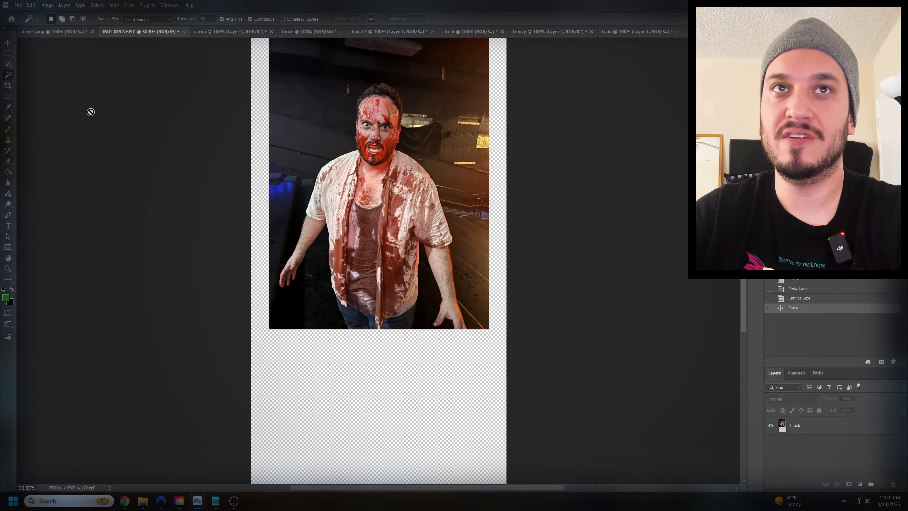
scroll(320, 218, "down", 1)
left_click(381, 415)
left_click(426, 185)
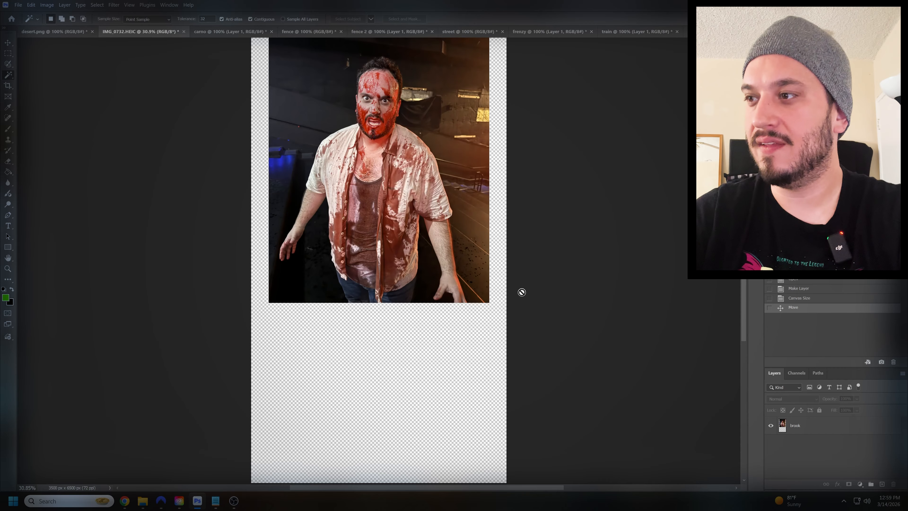
Select all of the empty canvas outside the photo layer's pixels and run Generative Fill on it with a blank prompt.
left_click(840, 433)
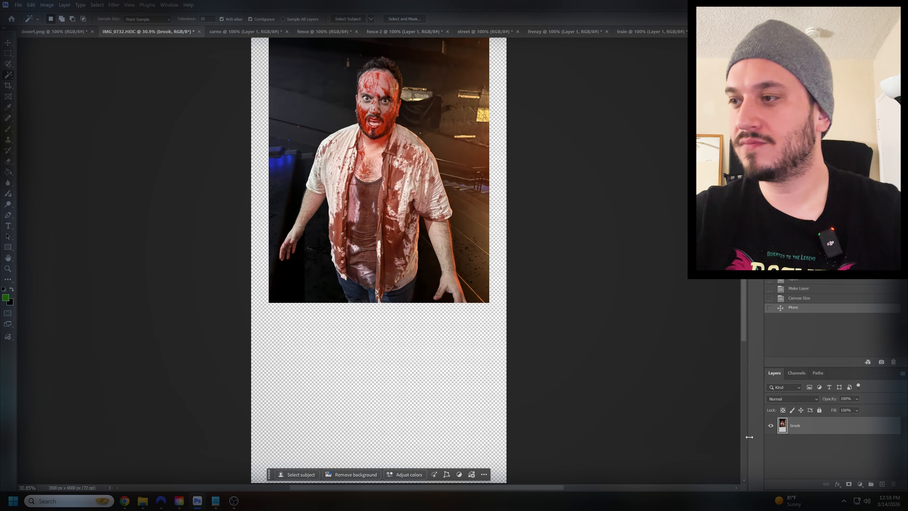
left_click(789, 427, "ctrl")
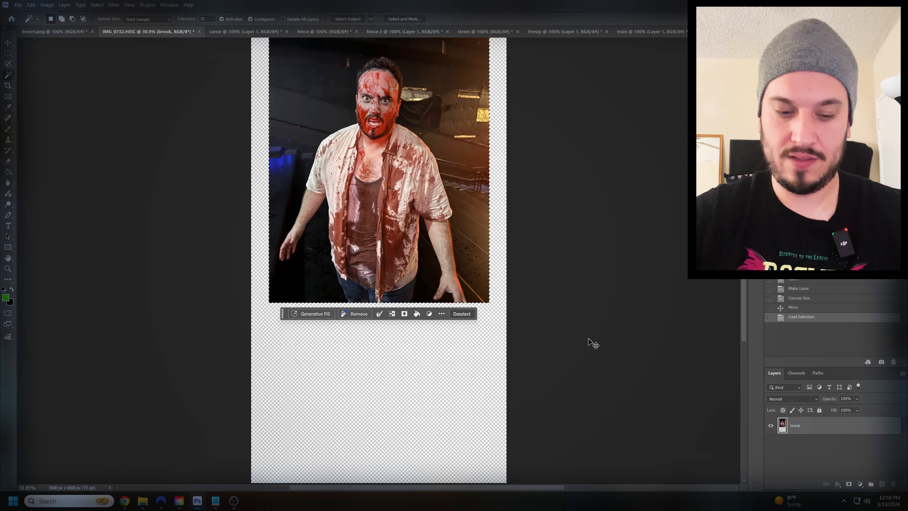
key("ctrl+shift+i")
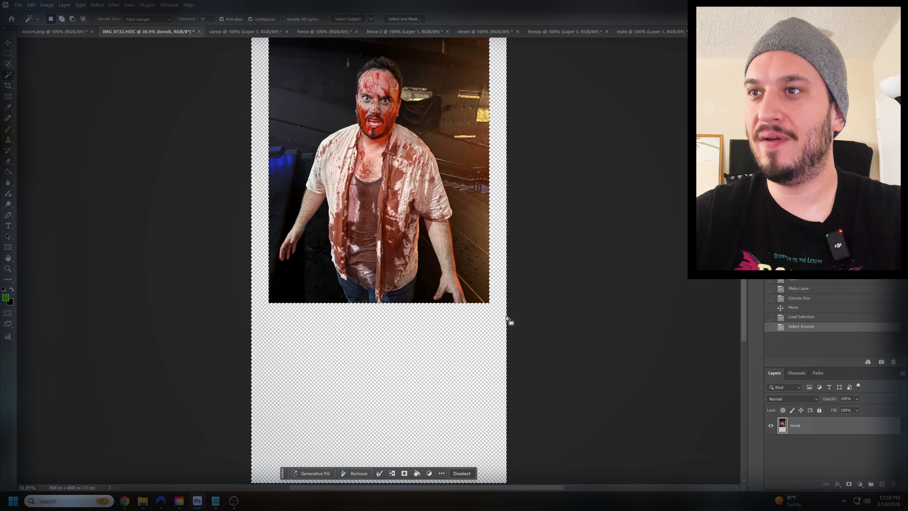
left_click(315, 477)
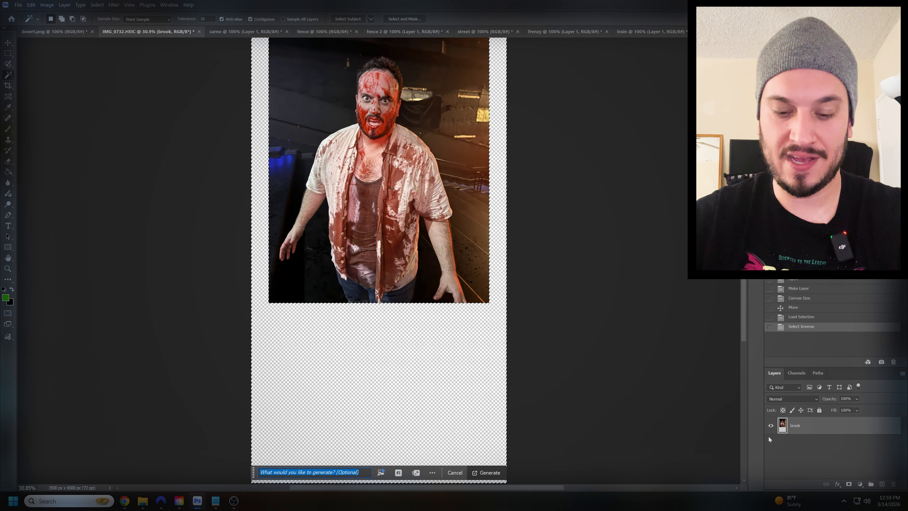
key("Return")
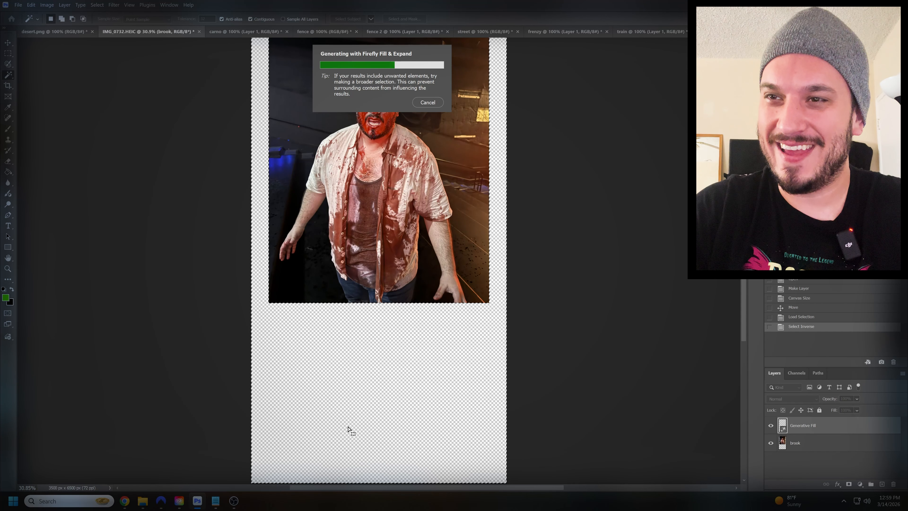
Compare the three generated variations of the man's legs and keep the first one, with long jeans.
scroll(430, 338, "up", 2)
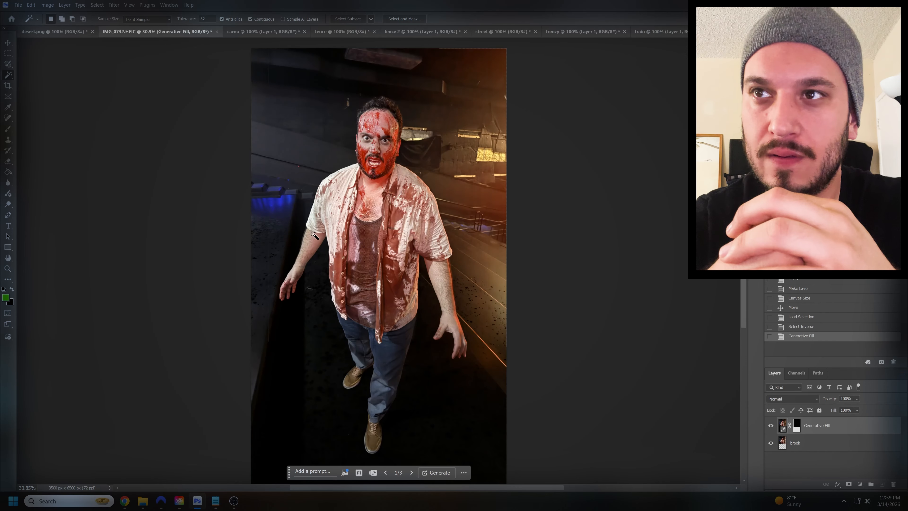
scroll(411, 144, "down", 1)
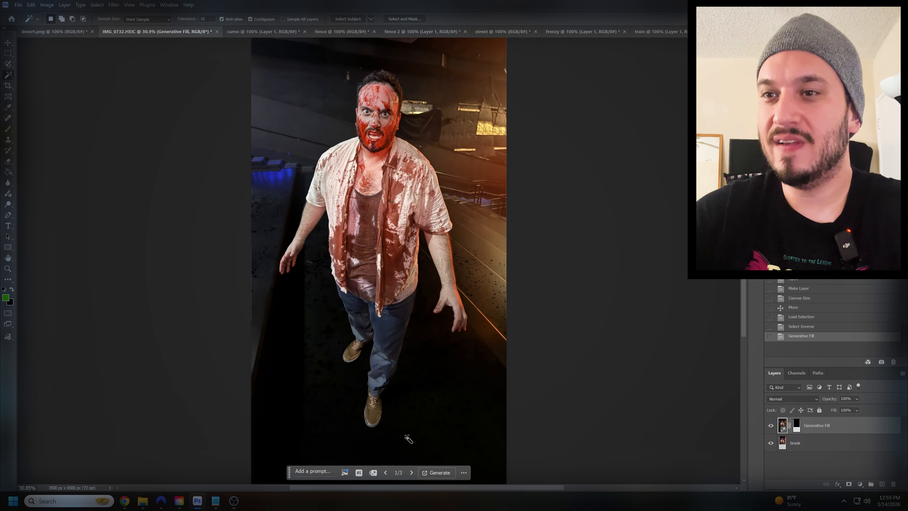
left_click(412, 473)
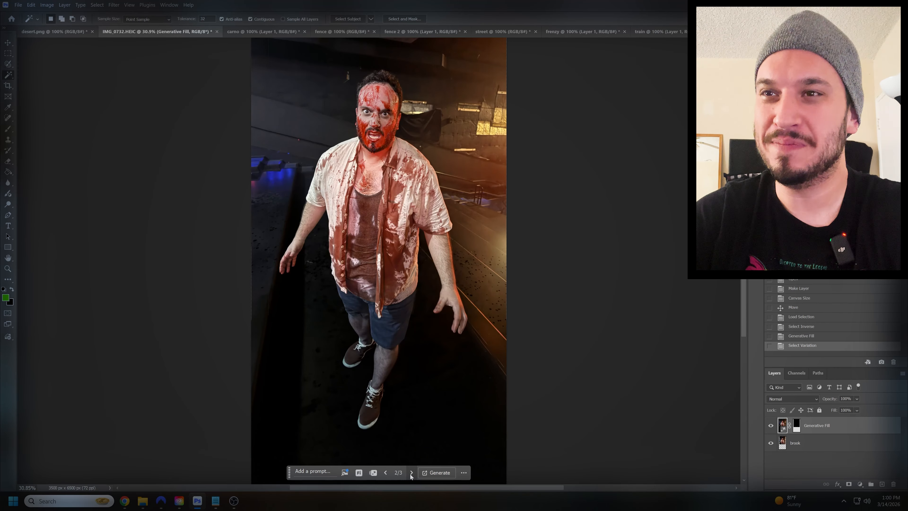
left_click(411, 473)
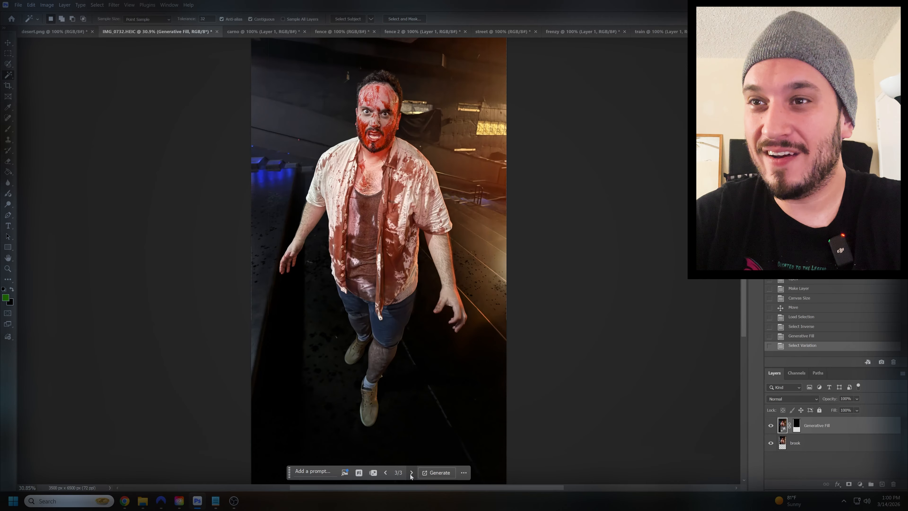
left_click(411, 474)
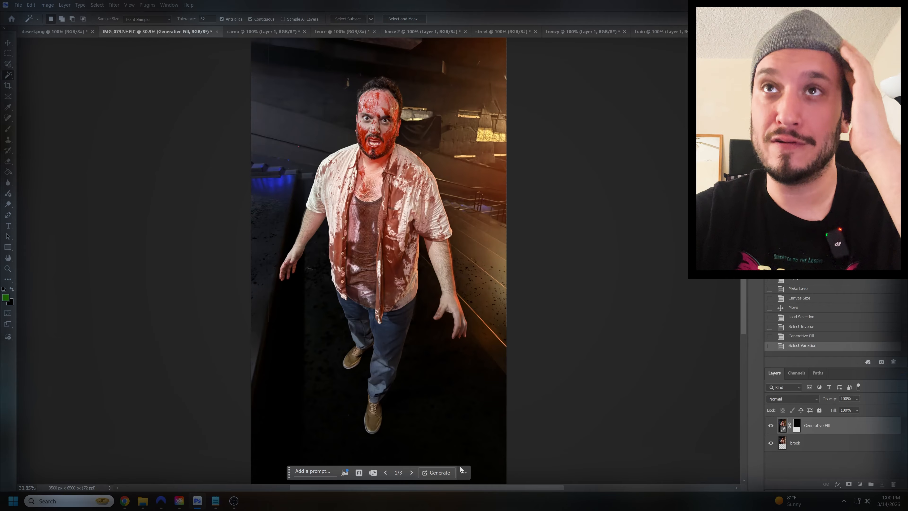
Select the full-body man with Select Subject and copy him into the desert.png document.
left_click(348, 20)
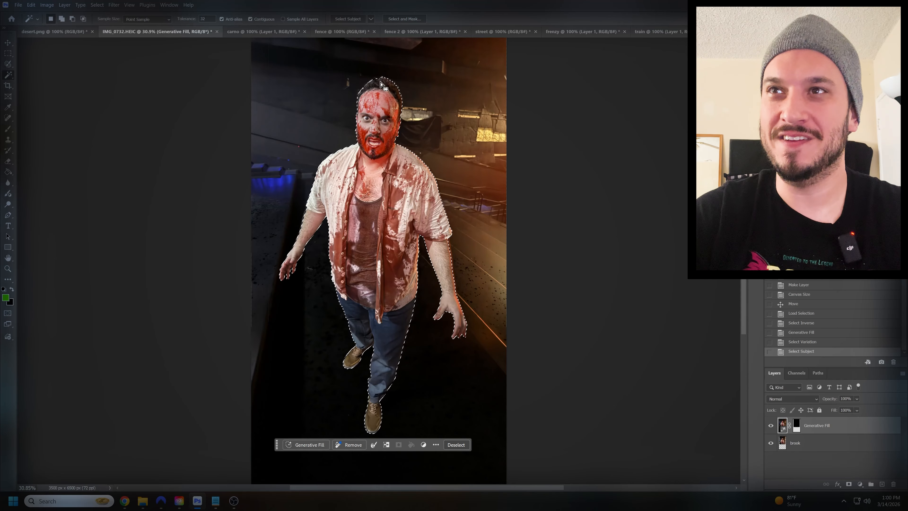
left_click(69, 33)
key("ctrl+v")
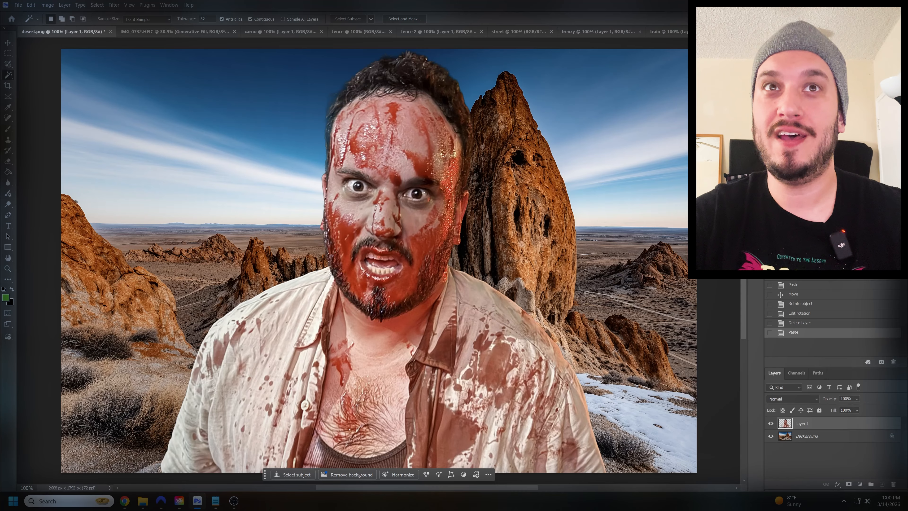
Scale the pasted man down to about 28% and place him standing on the foreground rock, left of the tall rock spire.
key("v")
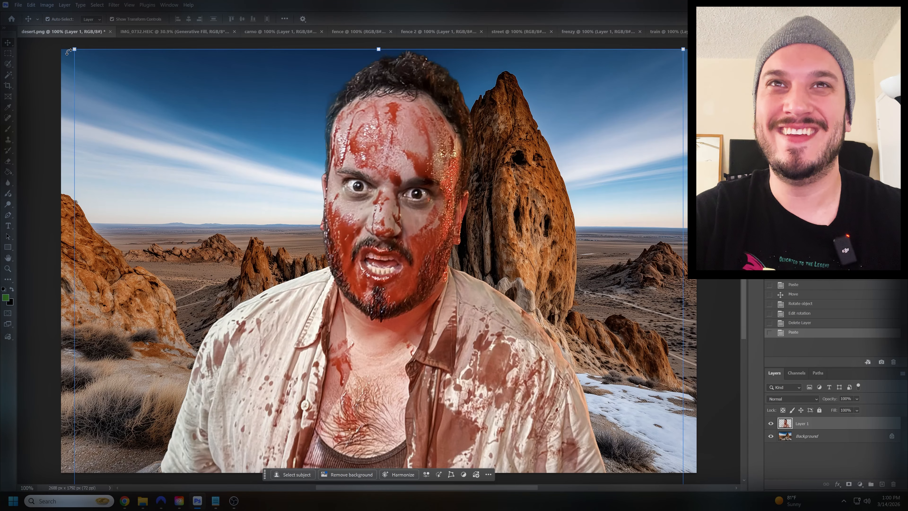
left_click_drag(73, 49, 229, 337)
left_click_drag(408, 376, 445, 143)
left_click_drag(285, 77, 391, 204)
left_click_drag(456, 361, 399, 319)
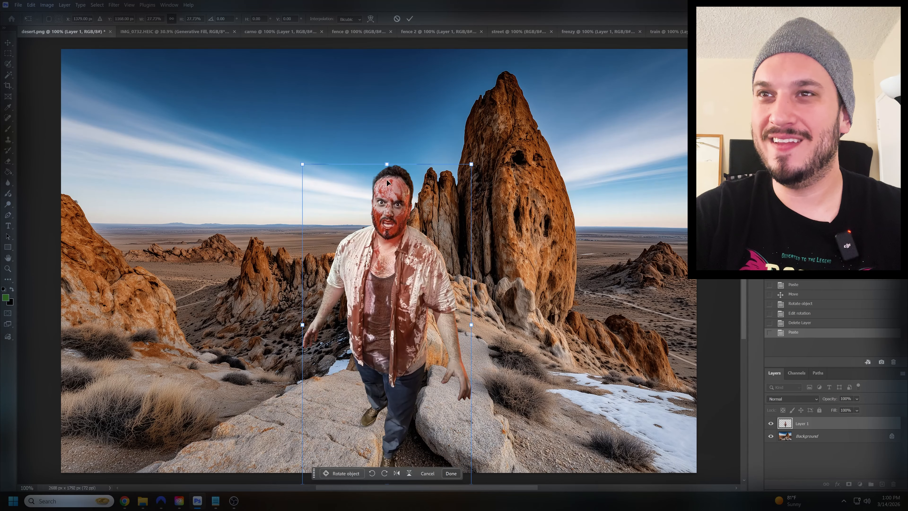
mouse_move(346, 218)
left_mouse_down()
mouse_move(343, 242)
mouse_move(335, 228)
mouse_move(342, 249)
mouse_move(339, 228)
left_mouse_up()
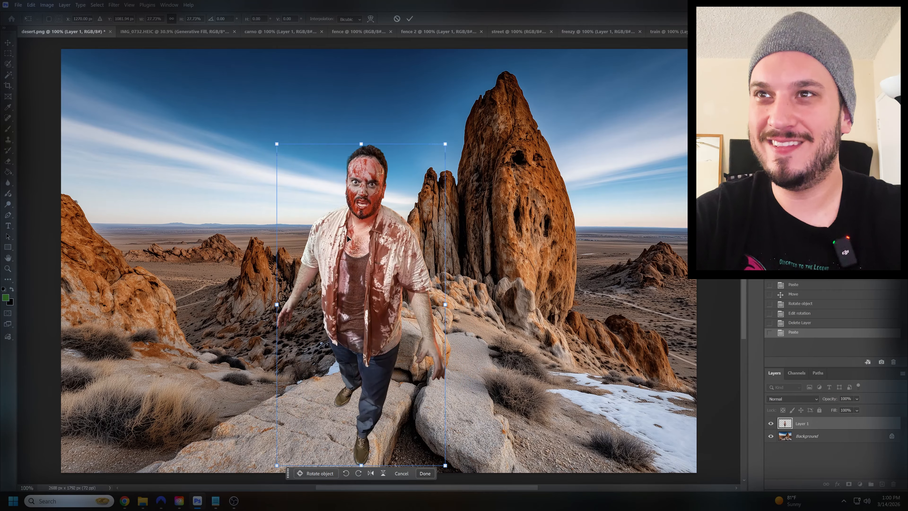
key("Return")
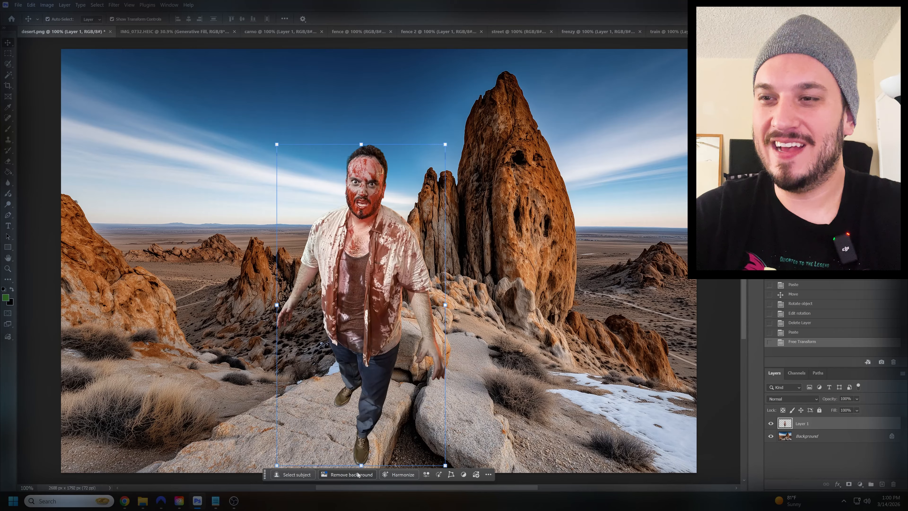
Start Rotate Object on the man, turn him through profile and front views, and reposition him over the foreground rock.
left_click(439, 477)
left_click_drag(384, 436, 572, 459)
left_click_drag(374, 131, 369, 232)
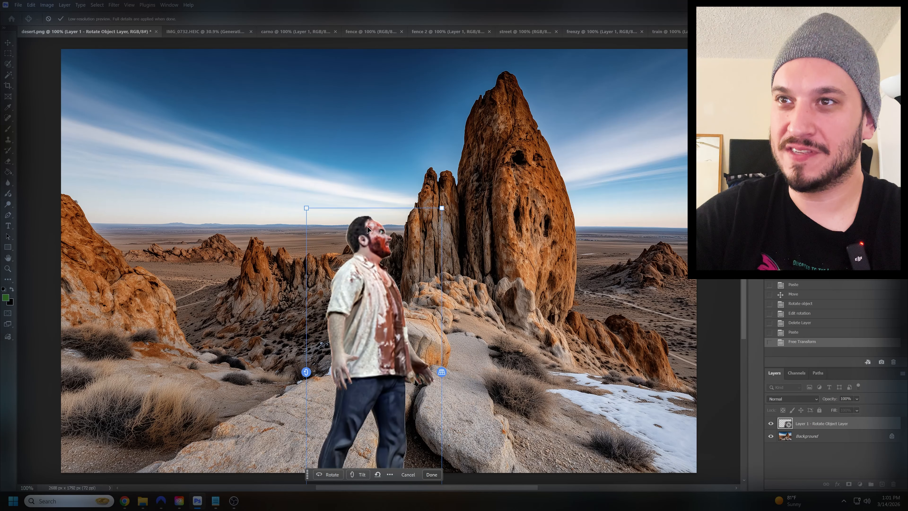
left_click_drag(372, 238, 376, 118)
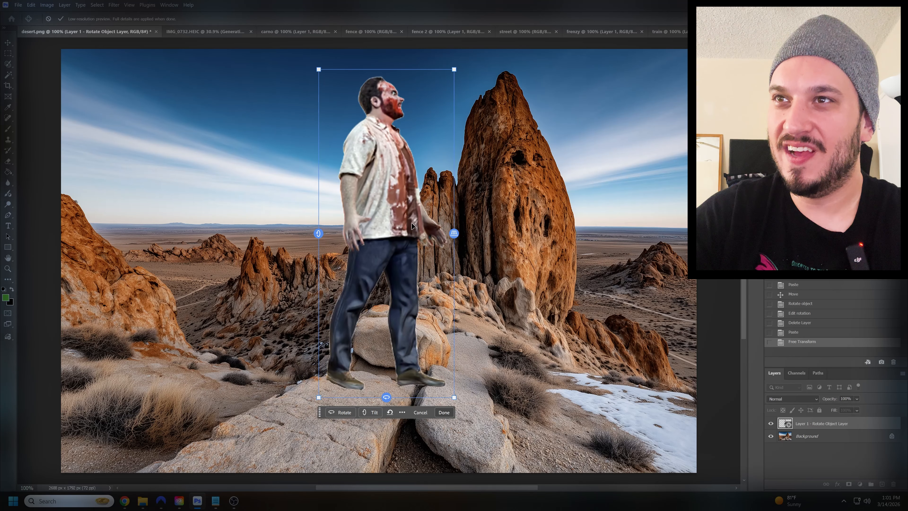
left_click_drag(392, 404, 193, 339)
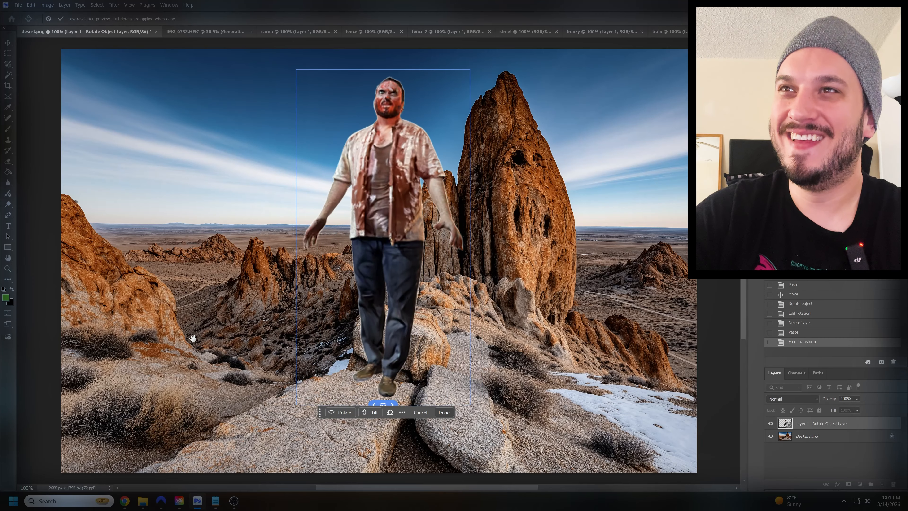
left_click_drag(423, 101, 411, 139)
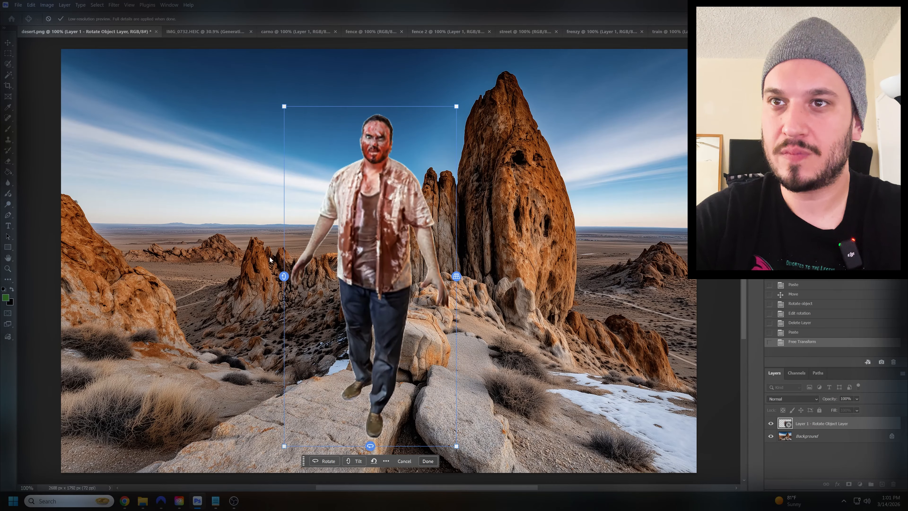
Try forward tilts and side rotations on the man, ending with him upright in profile facing the rock spire.
mouse_move(284, 276)
left_mouse_down()
mouse_move(286, 263)
mouse_move(292, 298)
mouse_move(298, 286)
left_mouse_up()
left_click_drag(387, 452, 375, 454)
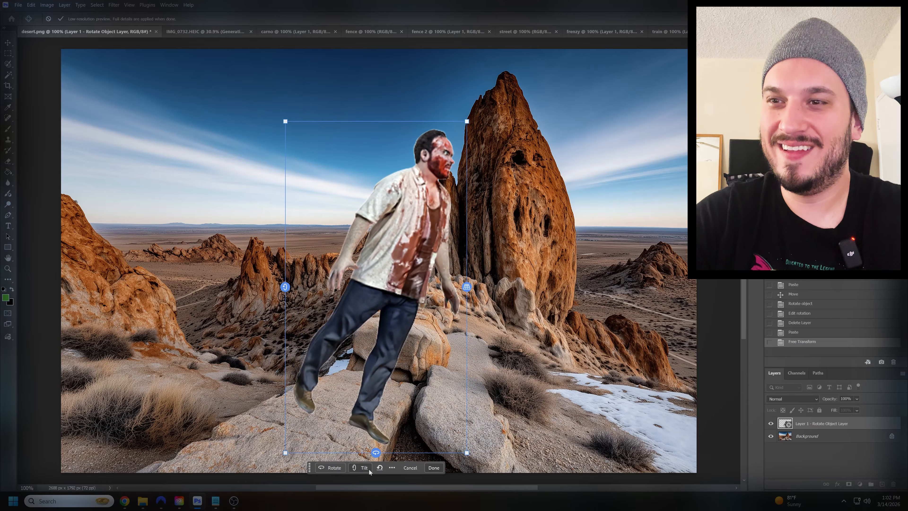
left_click_drag(285, 287, 270, 330)
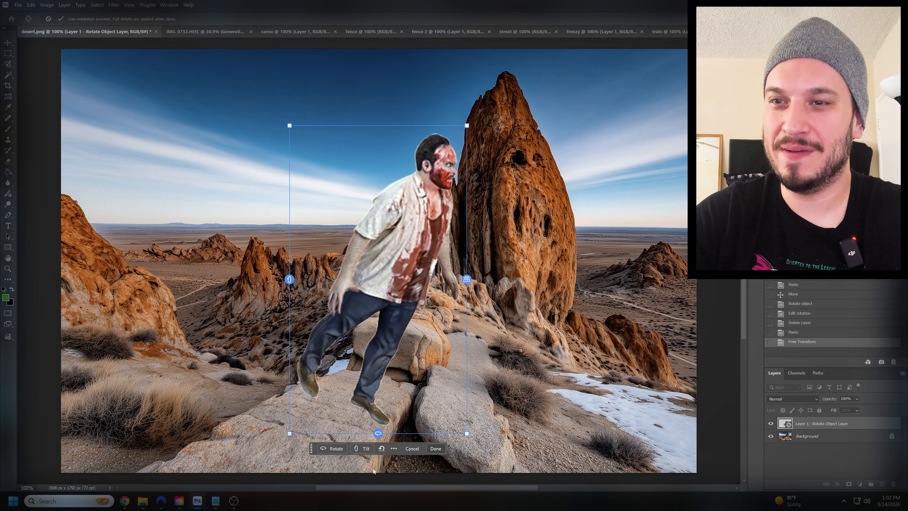
left_click_drag(378, 434, 460, 434)
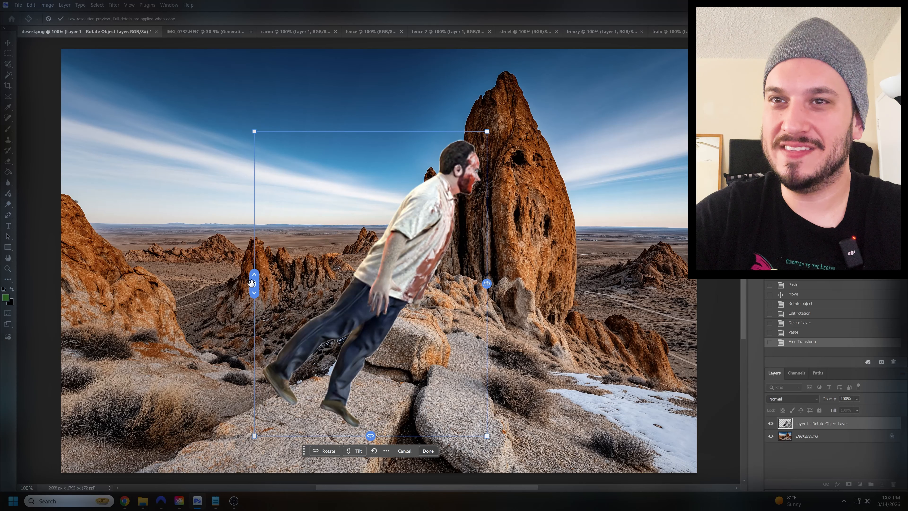
mouse_move(459, 102)
left_mouse_down()
mouse_move(395, 72)
mouse_move(476, 95)
mouse_move(490, 129)
mouse_move(457, 113)
left_mouse_up()
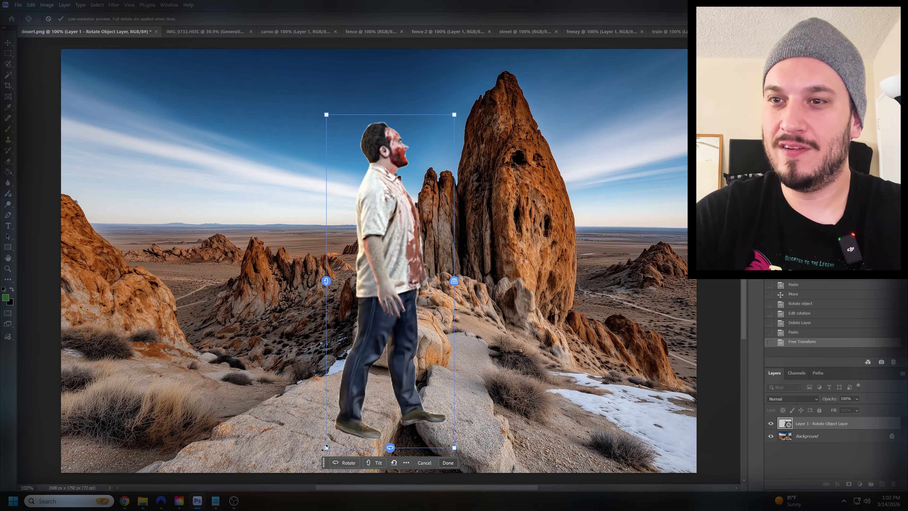
Scale the profile man down, stand him on the boulder in front of the rock spires, and apply the rotation.
left_click_drag(326, 447, 373, 320)
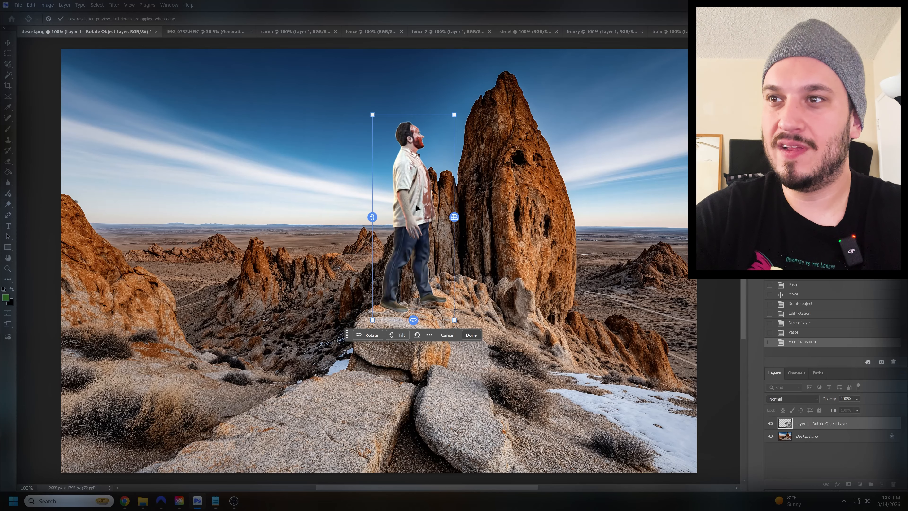
left_click_drag(400, 211, 472, 213)
left_click_drag(443, 321, 463, 266)
left_click_drag(512, 183, 450, 251)
key("Return")
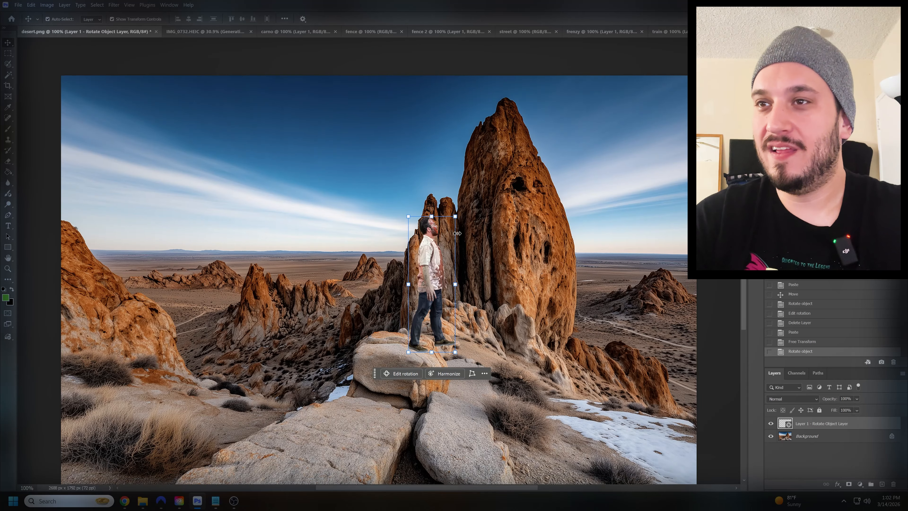
Examine the rotated man up close from head to shoes, and check how he fits in the whole desert scene.
left_click(177, 207)
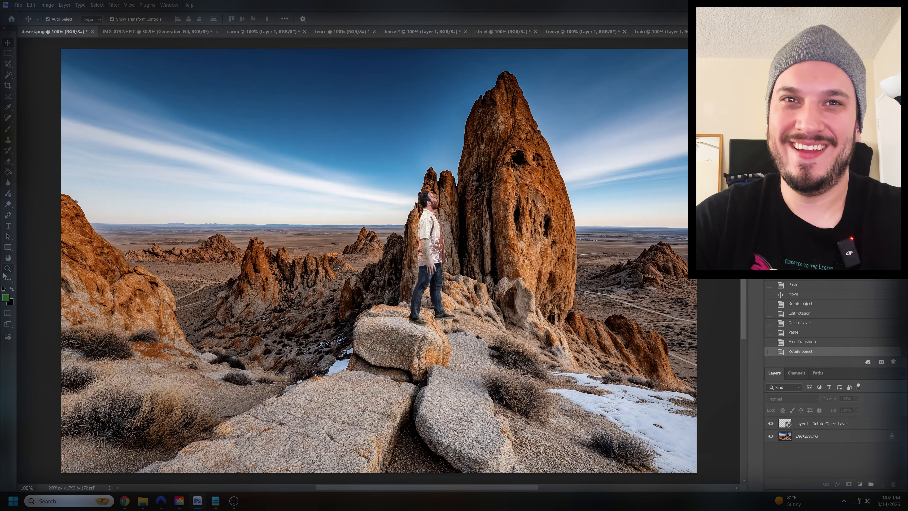
key("z")
left_click_drag(425, 203, 510, 240)
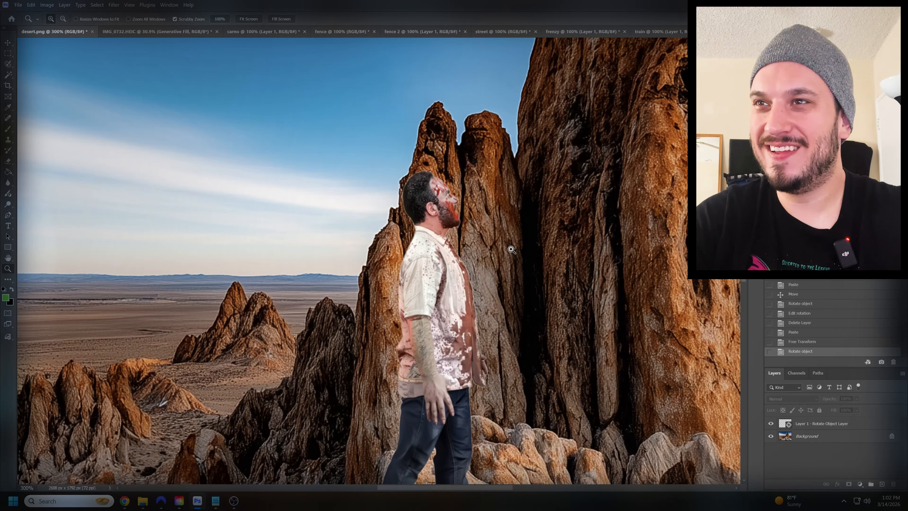
left_click(511, 249)
left_click(415, 156)
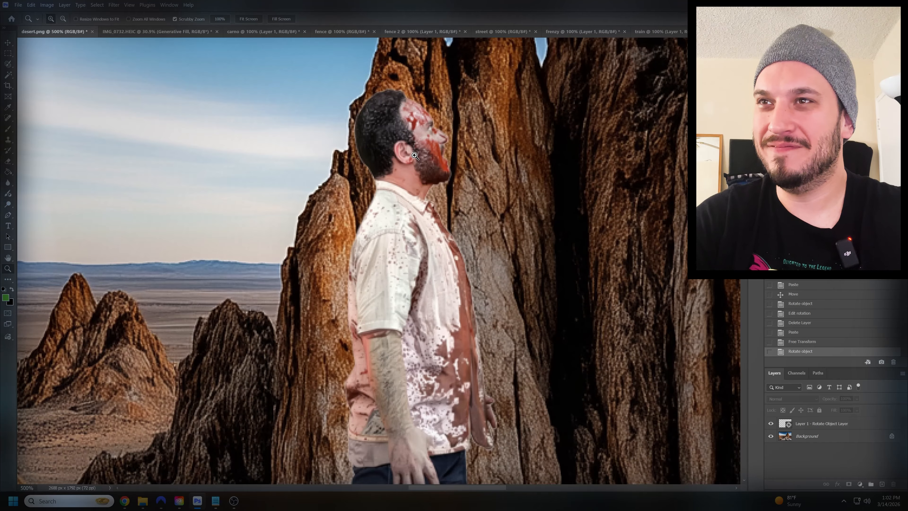
scroll(415, 156, "down", 5)
scroll(415, 159, "up", 1)
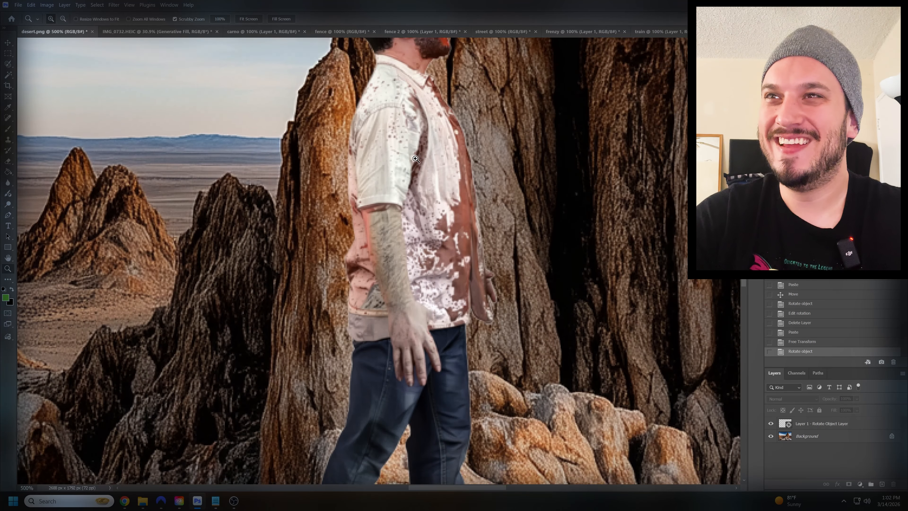
scroll(416, 160, "down", 2)
scroll(417, 162, "down", 2)
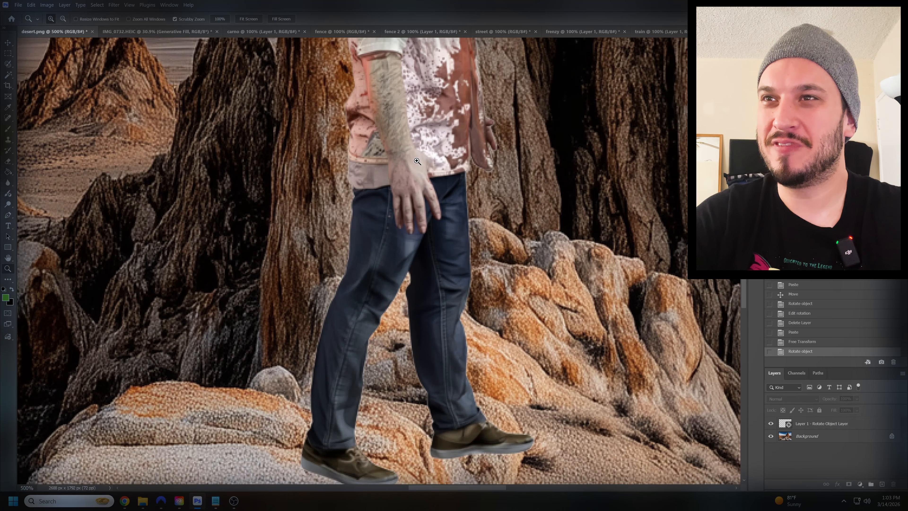
scroll(408, 147, "up", 1)
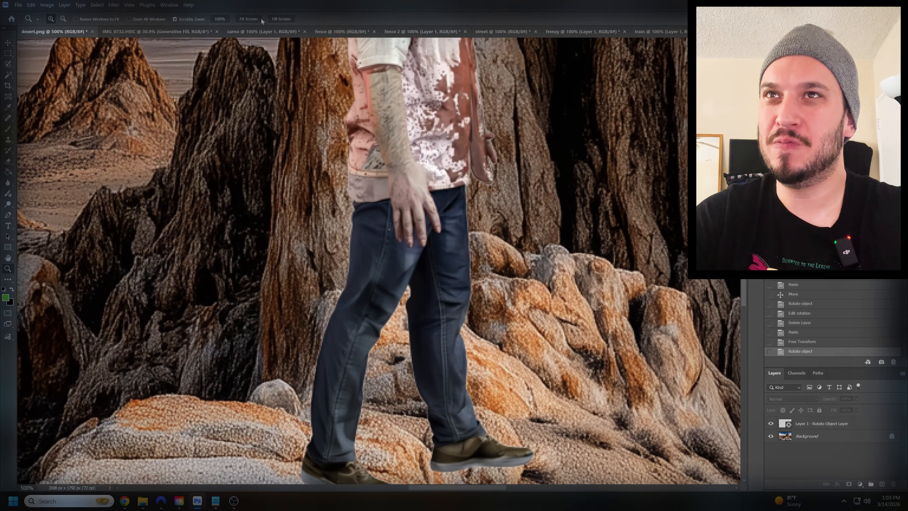
left_click(237, 20)
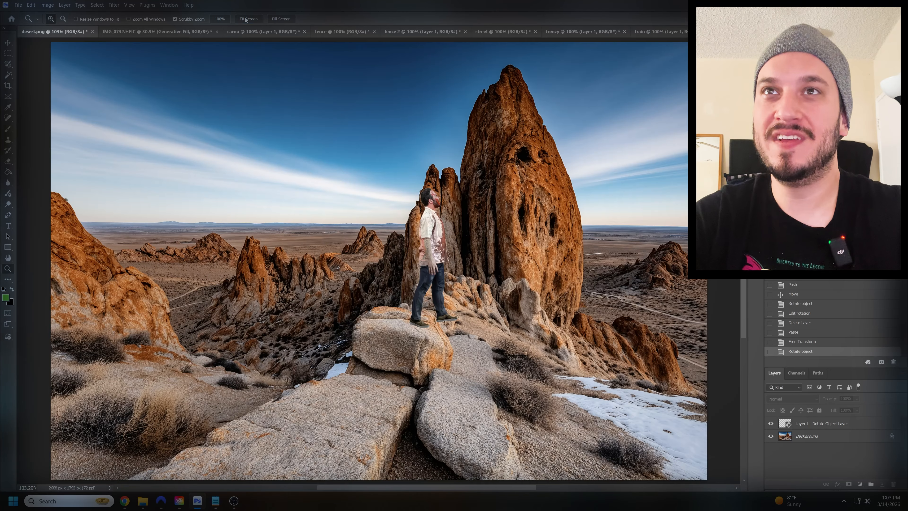
left_click(453, 227)
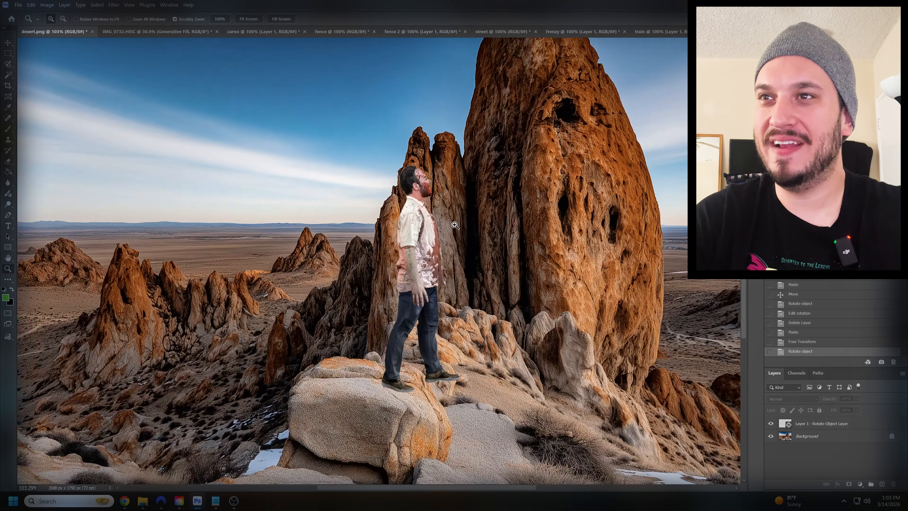
scroll(450, 216, "down", 1)
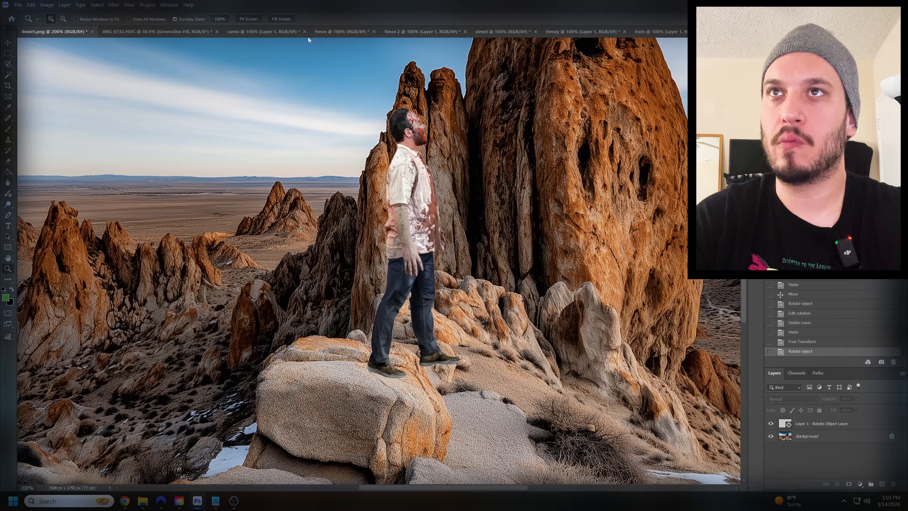
left_click(248, 19)
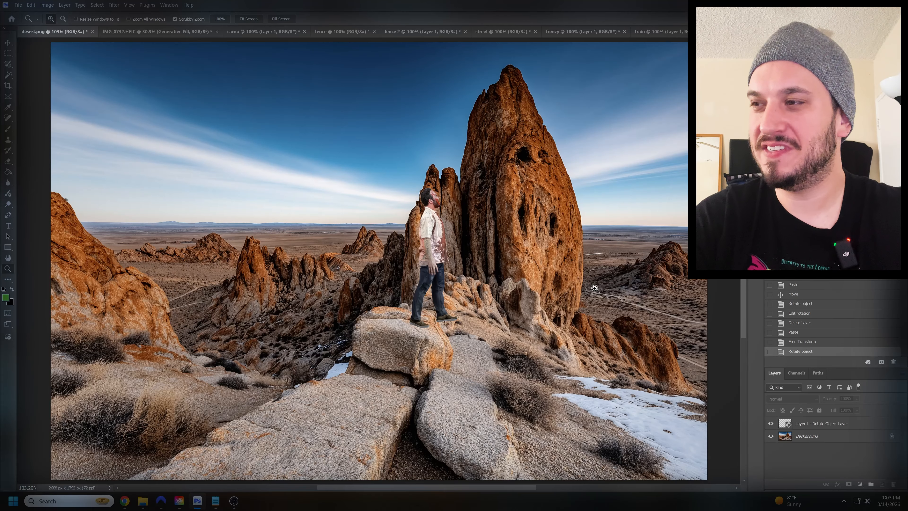
Paste a second, large copy of the man and move it to the right side of the desert scene.
key("ctrl+v")
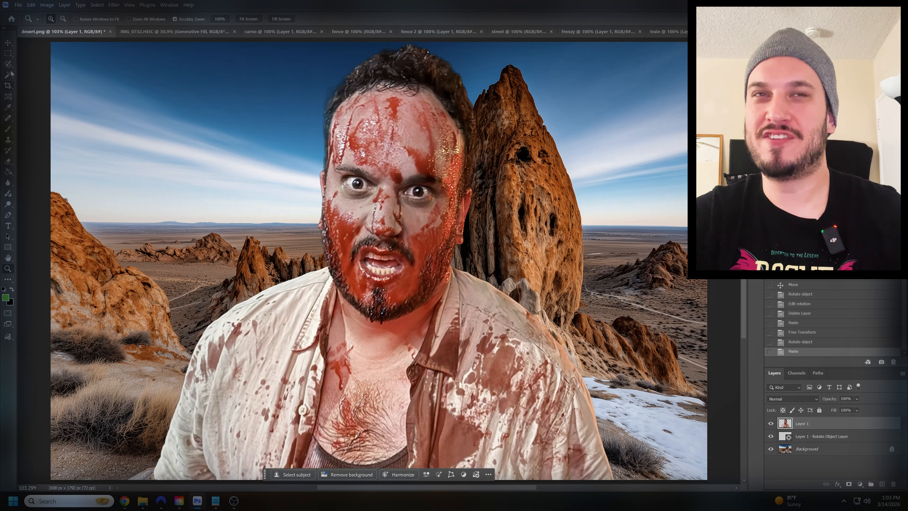
left_click(8, 43)
left_click_drag(177, 89, 358, 89)
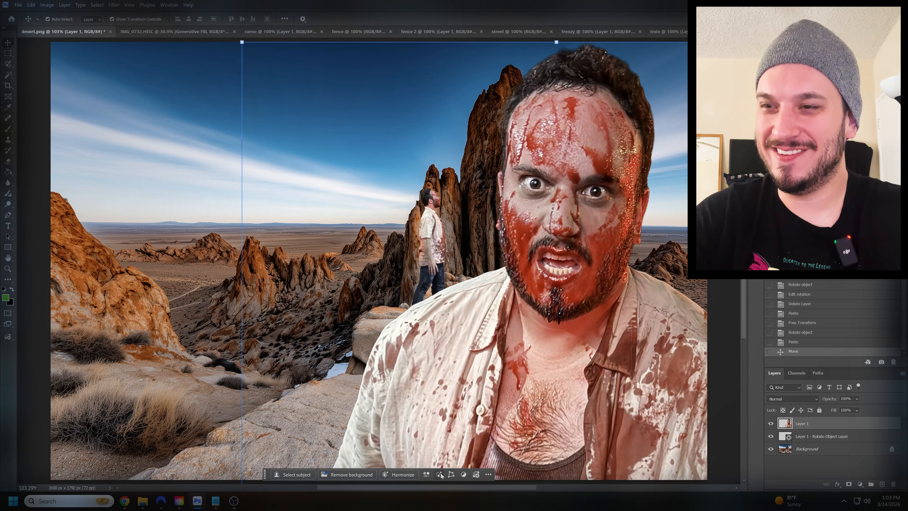
Run Rotate Object on the large copy and turn him to a left-facing profile.
left_click(451, 475)
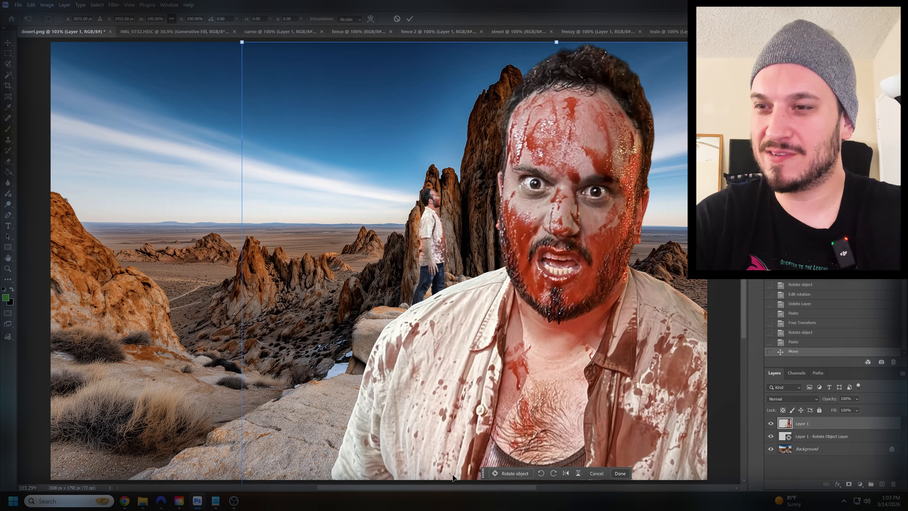
left_click(512, 473)
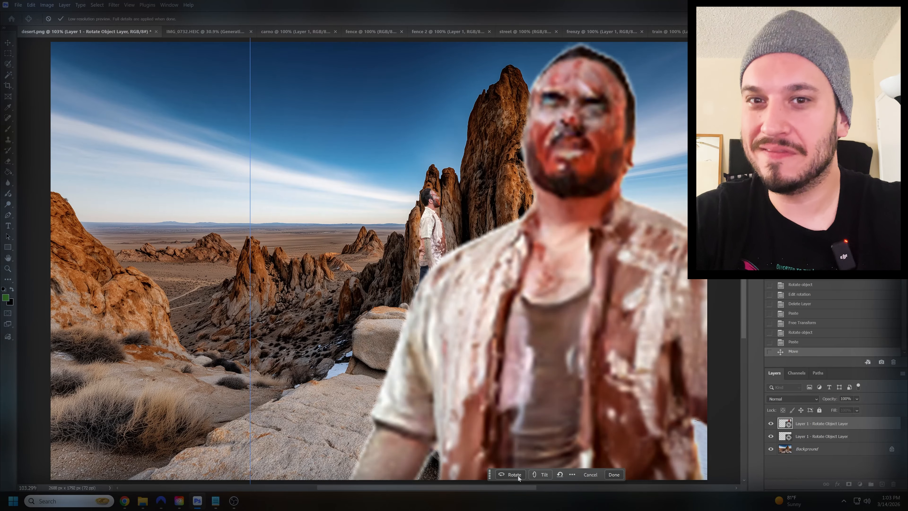
left_click_drag(506, 464, 472, 201)
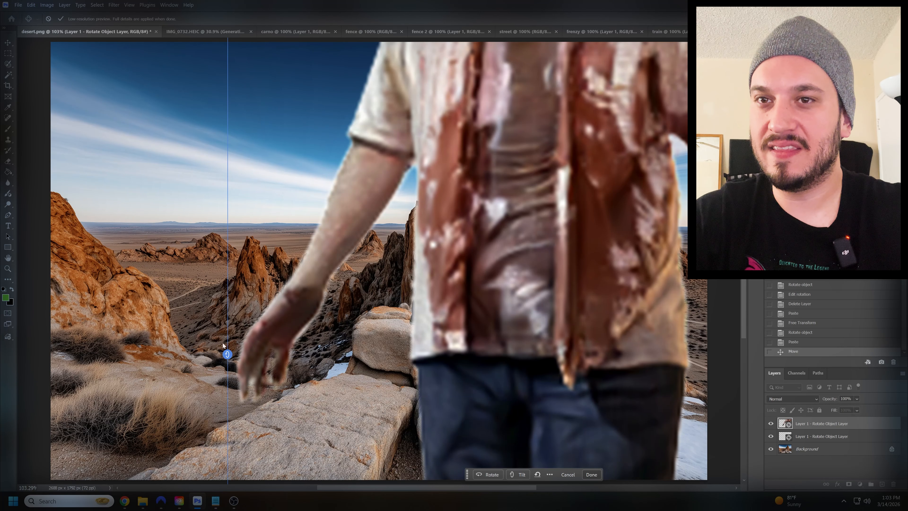
left_click_drag(342, 375, 485, 478)
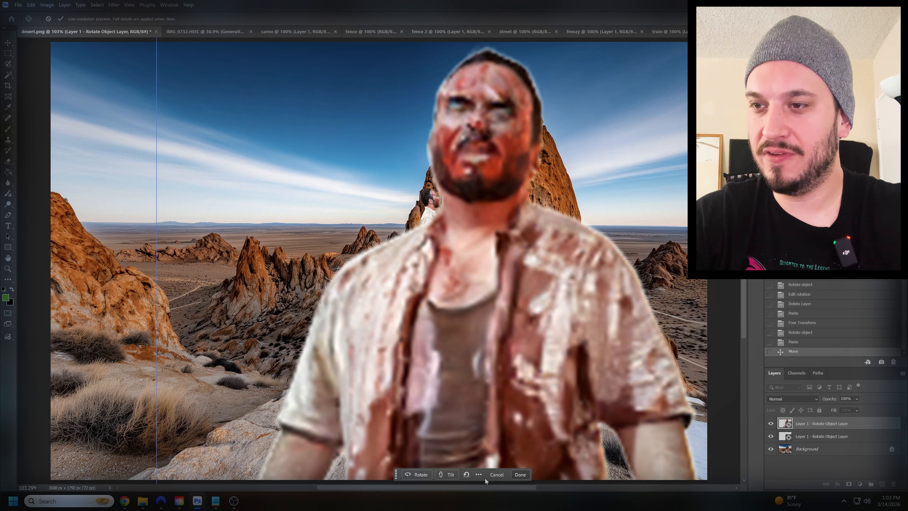
left_click(417, 477)
mouse_move(417, 462)
left_mouse_down()
mouse_move(432, 467)
mouse_move(404, 471)
left_mouse_up()
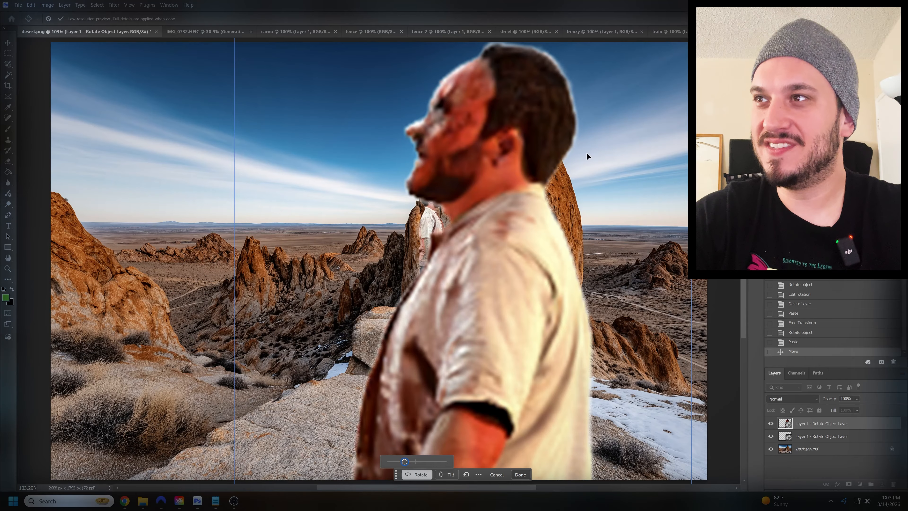
Resize the large profile figure and position him in the right foreground, facing the small man on the boulder.
left_click_drag(278, 110, 286, 266)
left_click_drag(229, 174, 160, 178)
left_click_drag(549, 334, 672, 236)
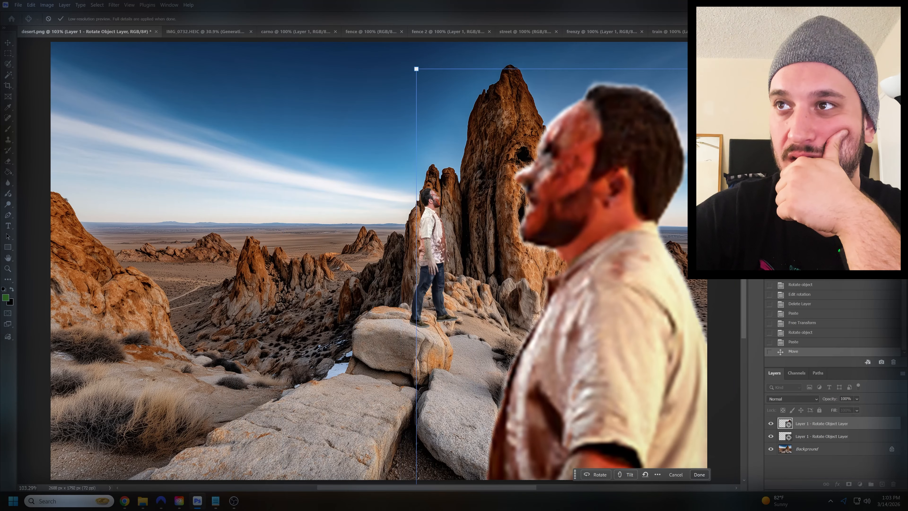
left_click_drag(397, 76, 302, 114)
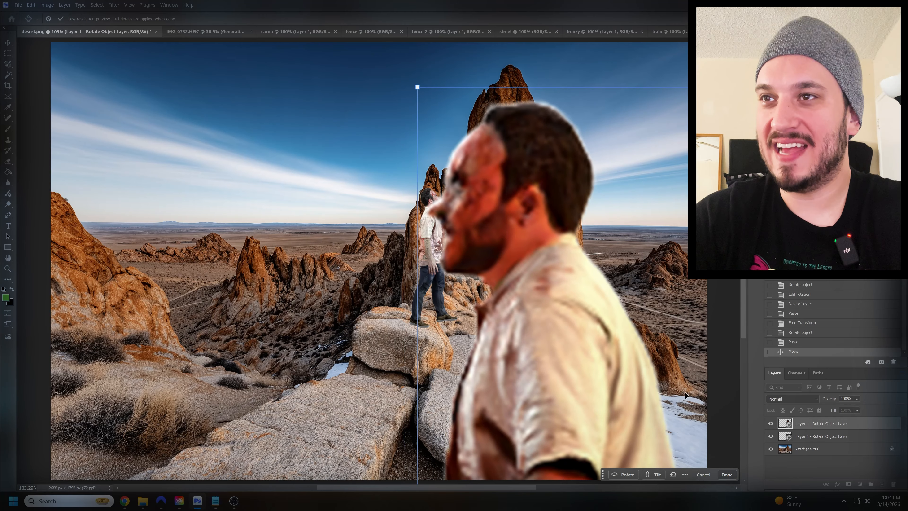
left_click_drag(551, 295, 600, 267)
left_click_drag(630, 355, 623, 355)
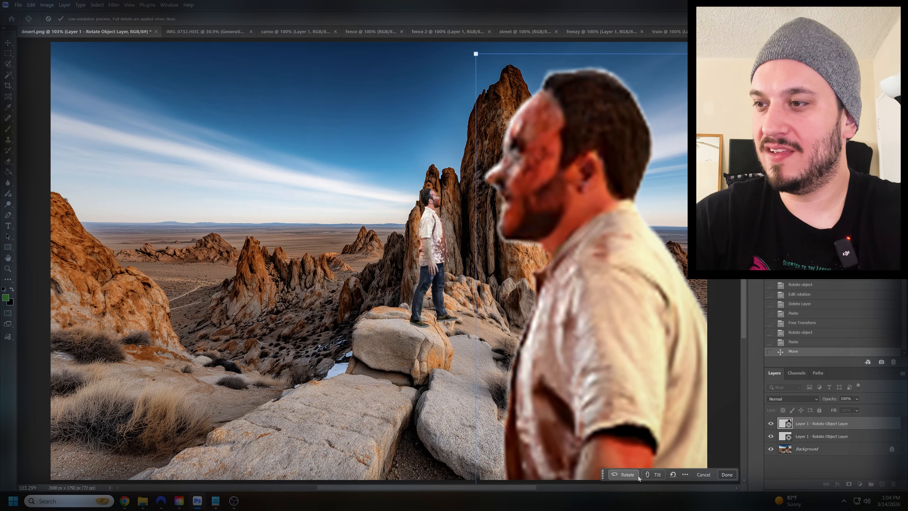
Turn the large man to a three-quarter view facing left, scale him down slightly in the right foreground, and apply the rotation.
left_click(623, 475)
left_click_drag(623, 461, 634, 462)
left_click_drag(589, 294, 562, 287)
left_click_drag(387, 44, 438, 124)
left_click_drag(504, 287, 446, 204)
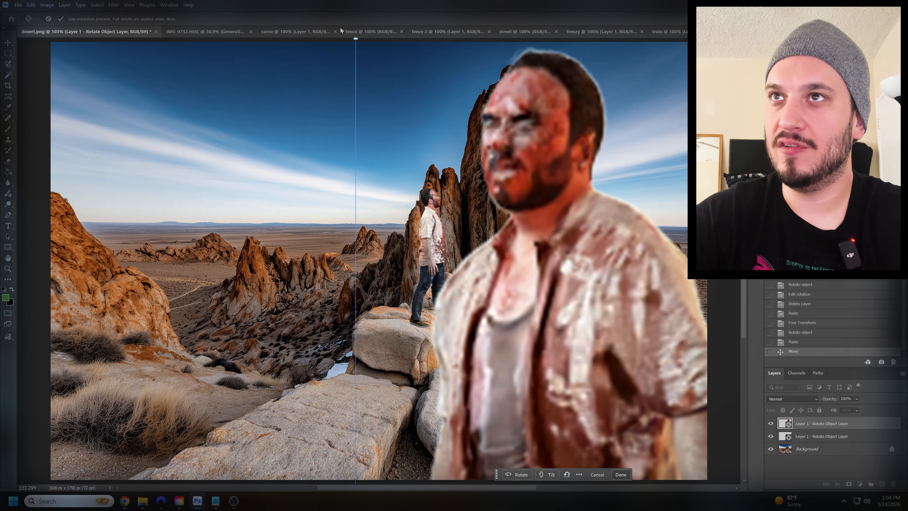
left_click_drag(357, 40, 402, 166)
left_click_drag(526, 316, 495, 226)
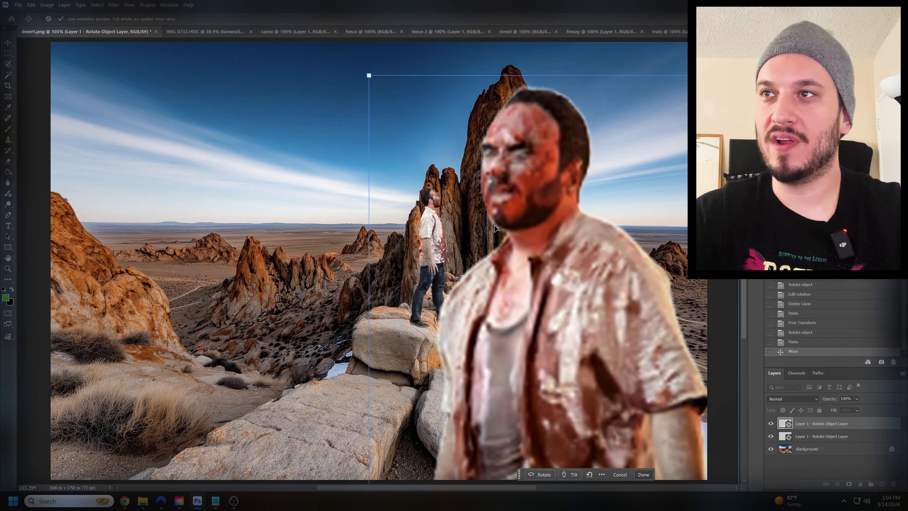
key("Return")
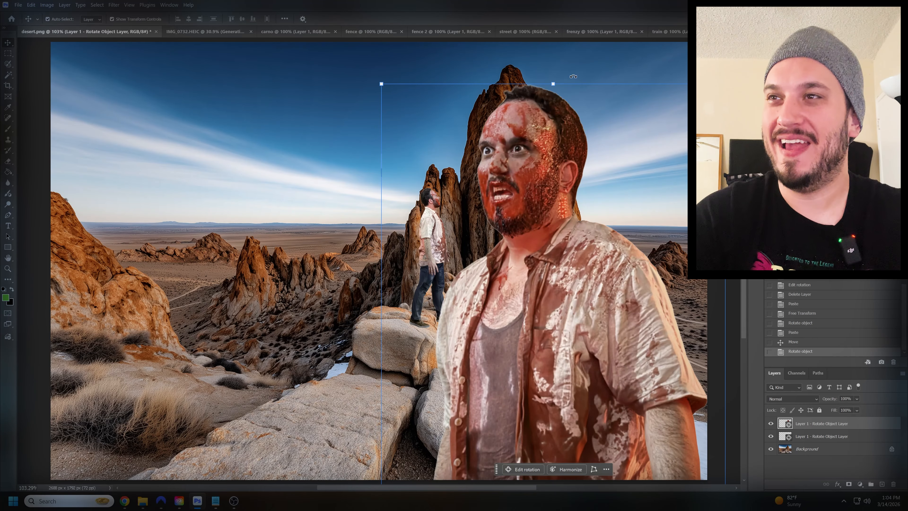
Paste a third copy of the man into the desert scene and run Rotate Object on it.
key("ctrl+t")
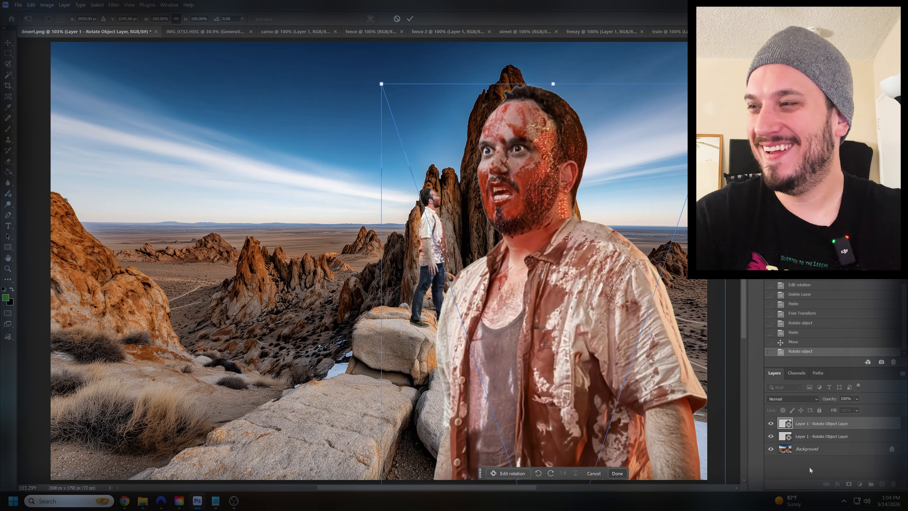
key("Return")
key("ctrl+v")
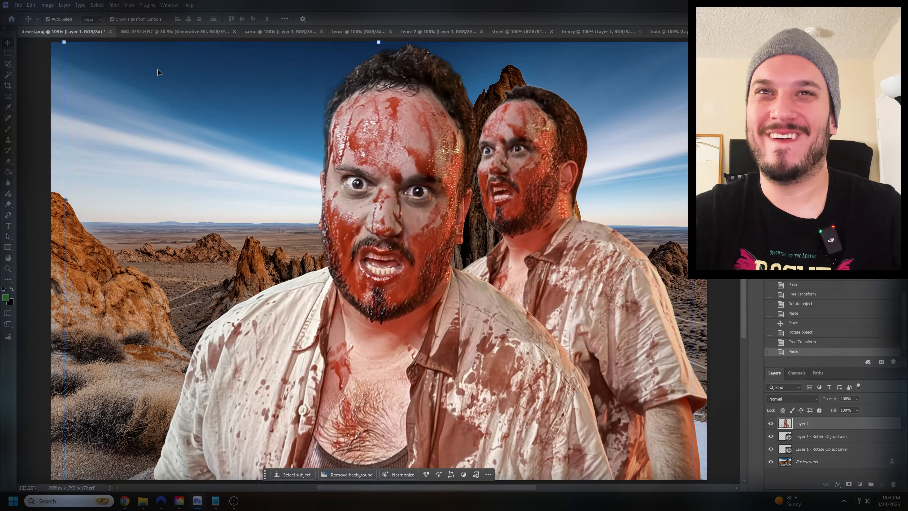
left_click(455, 475)
left_click(329, 475)
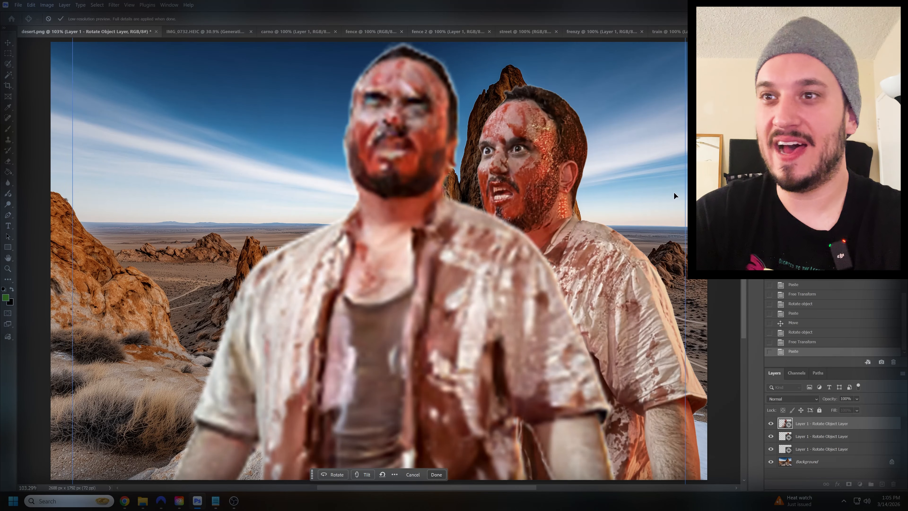
Rotate the new copy so his back faces the viewer and his head turns right, and tilt him slightly.
left_click(334, 476)
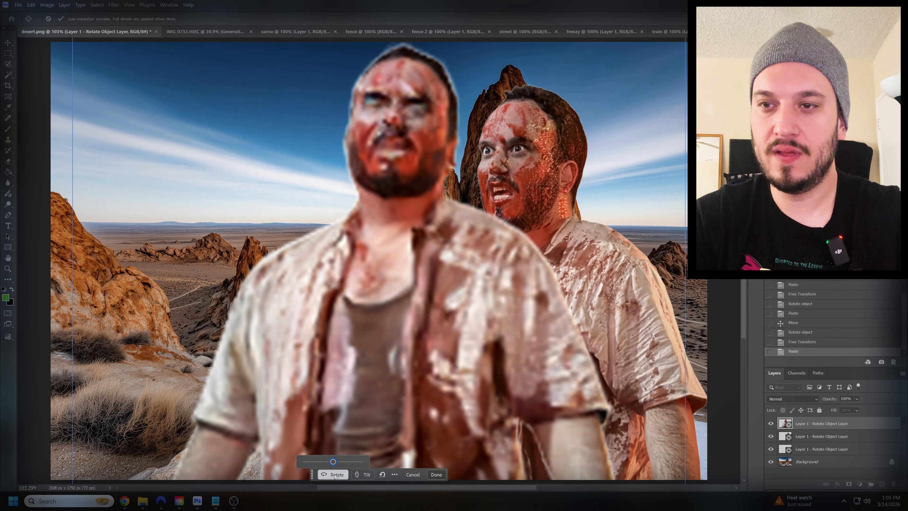
left_click_drag(334, 462, 351, 487)
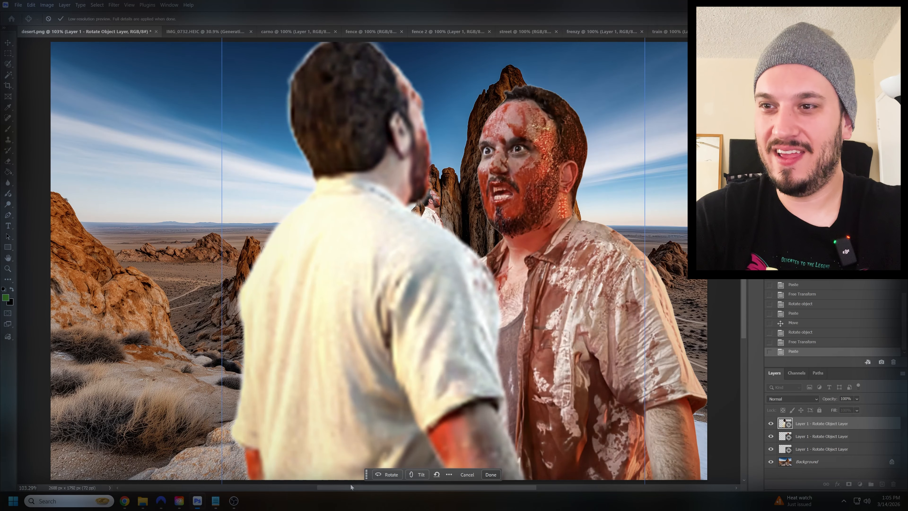
left_click(406, 475)
mouse_move(417, 462)
left_mouse_down()
mouse_move(426, 463)
mouse_move(413, 462)
left_mouse_up()
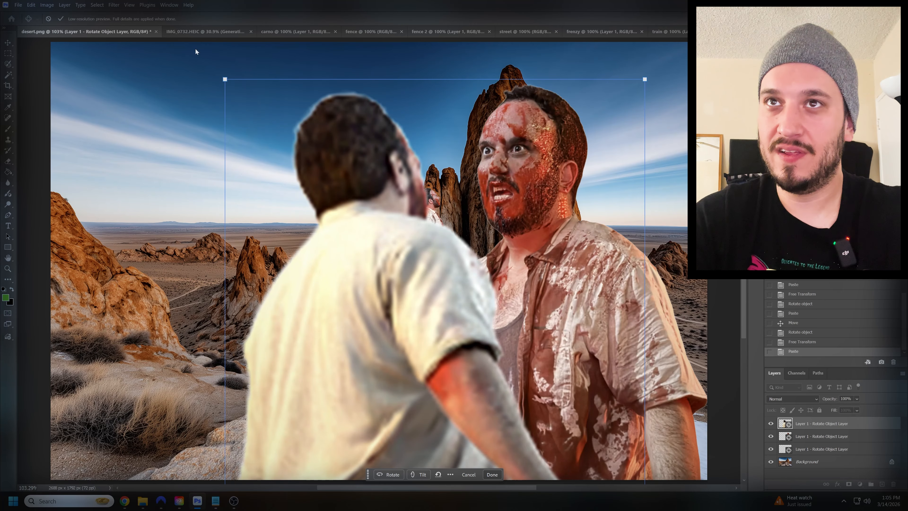
Resize the back-facing man, place him in the left foreground opposite the other large figure, and apply the rotation.
left_click_drag(235, 66, 562, 22)
left_click_drag(354, 213, 340, 247)
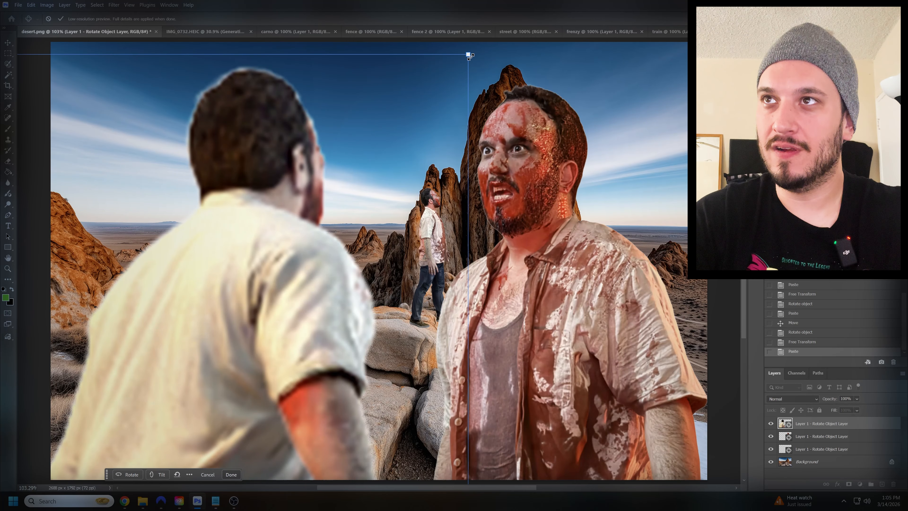
left_click_drag(470, 56, 521, 32)
left_click_drag(410, 156, 397, 195)
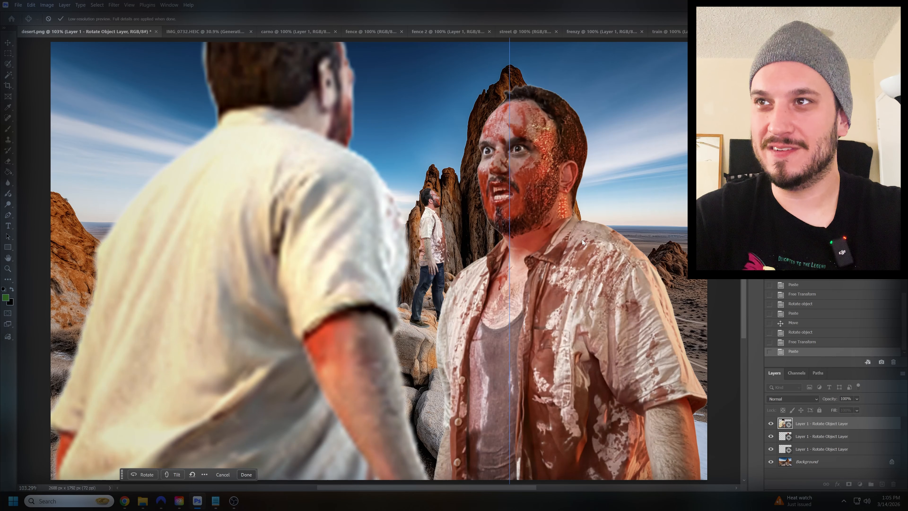
left_click_drag(303, 256, 291, 267)
key("Return")
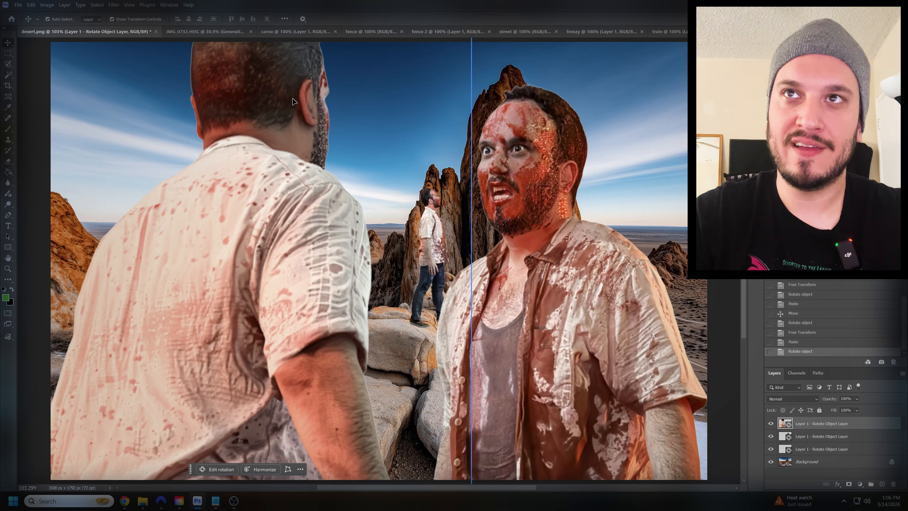
left_click_drag(289, 93, 340, 188)
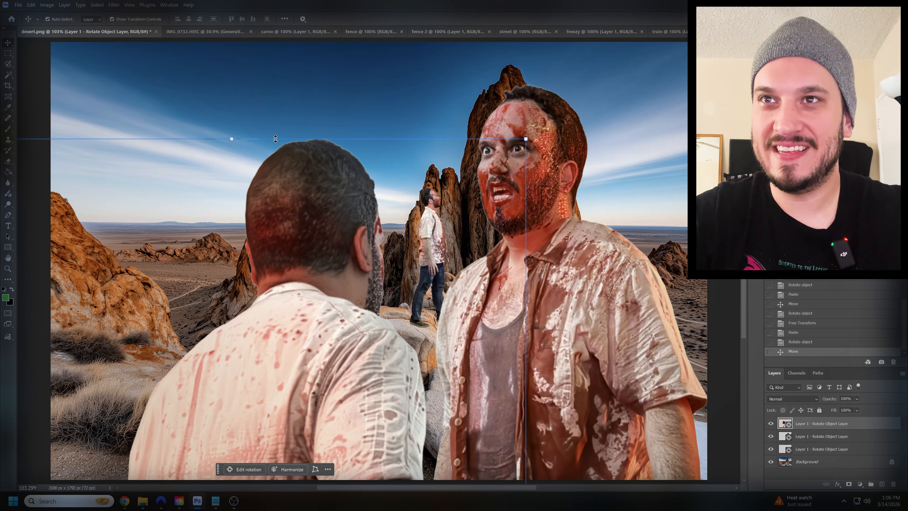
left_click_drag(323, 248, 277, 133)
left_click_drag(382, 176, 412, 188)
left_click_drag(282, 258, 311, 247)
left_click_drag(574, 297, 602, 274)
key("ctrl+z")
key("ctrl+z")
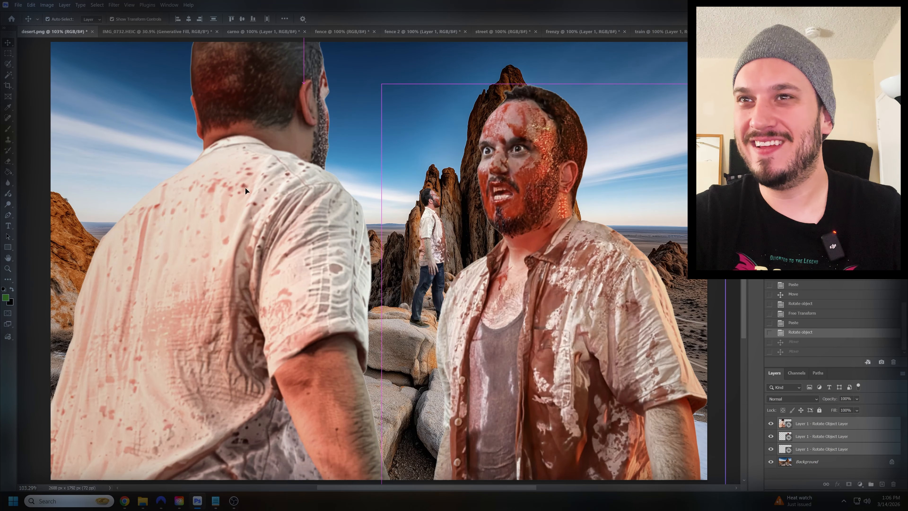
Select only the back-facing man's layer and shift him slightly right, closer to the other large figure.
left_click(839, 464)
left_click(827, 426)
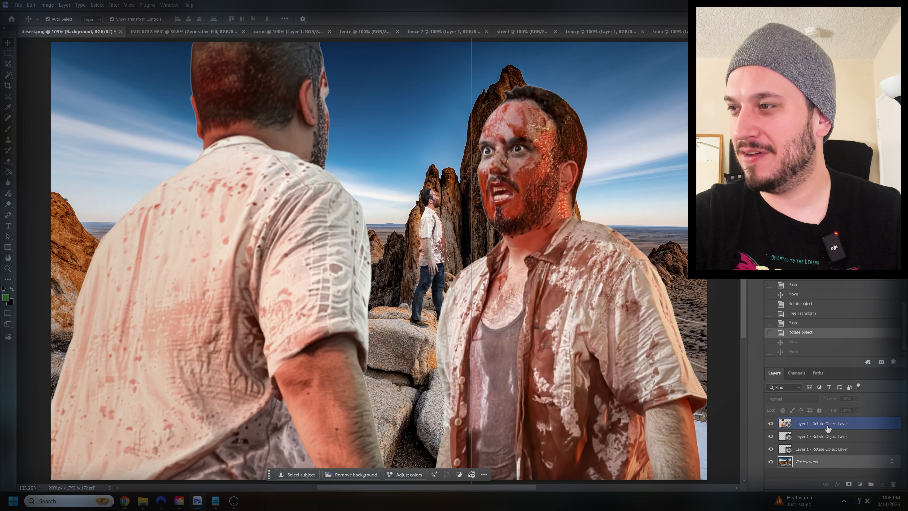
left_click_drag(231, 201, 255, 198)
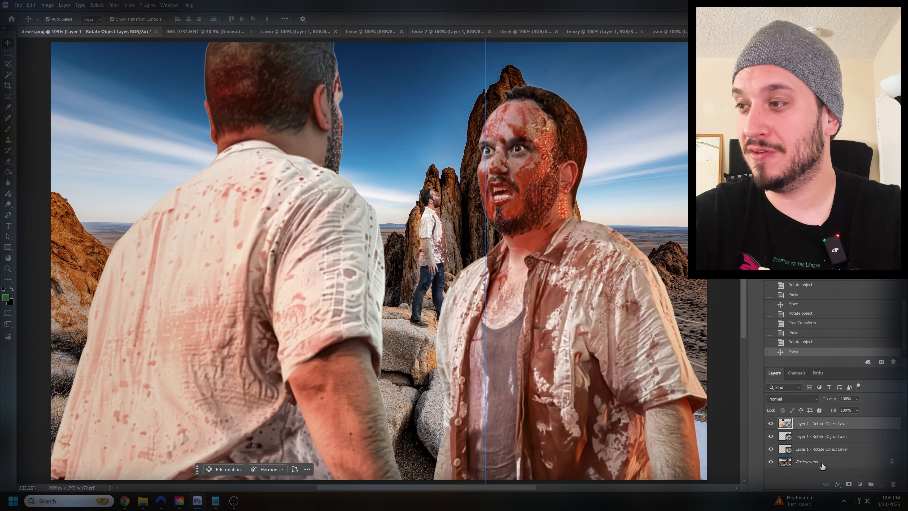
Hide the two large figures and run Harmonize on the small man standing on the boulder.
left_click(429, 268)
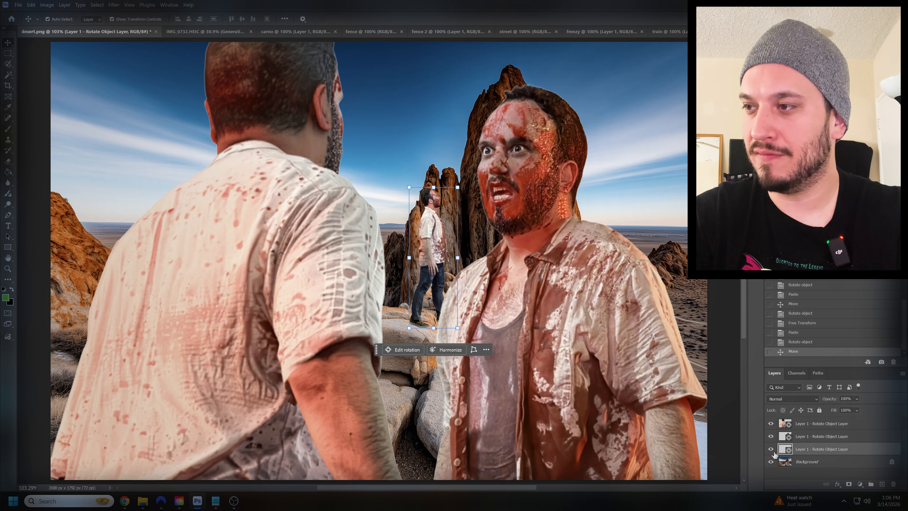
left_click(771, 423)
left_click(771, 437)
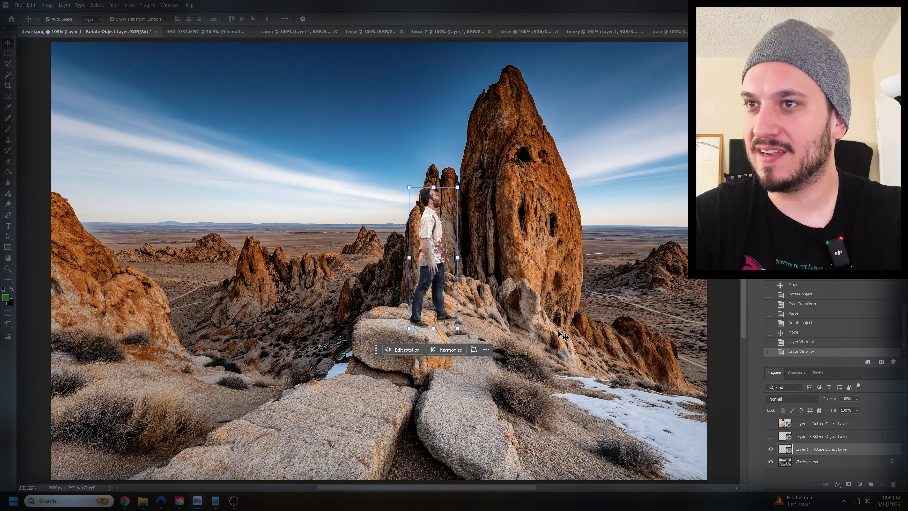
left_click(445, 350)
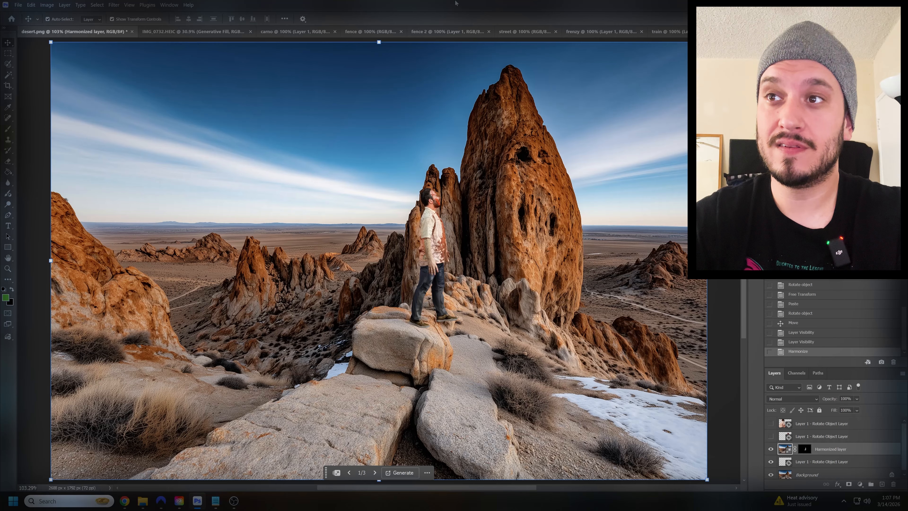
Compare the small man with and without the harmonized layer, both in the full scene and at close range.
left_click(770, 449)
left_click(771, 449)
left_click(771, 450)
left_click(770, 449)
left_click(8, 268)
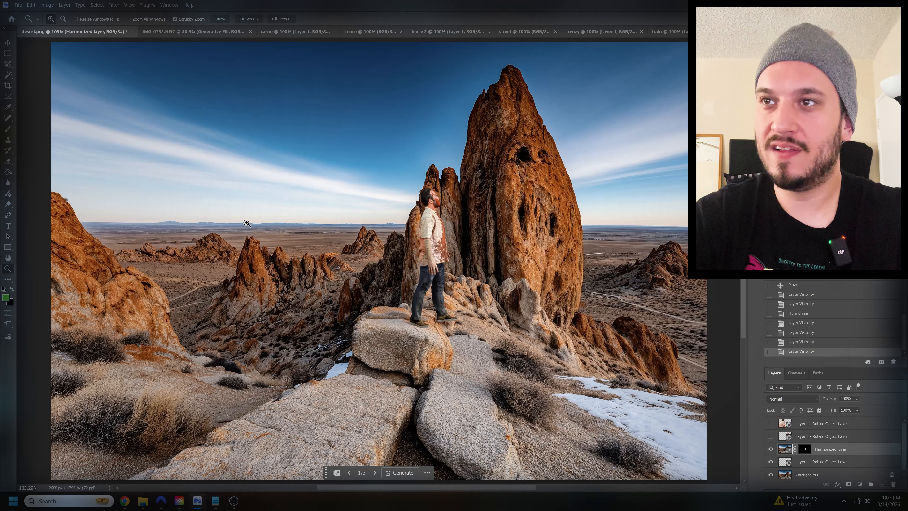
left_click_drag(429, 218, 508, 239)
scroll(510, 234, "down", 1)
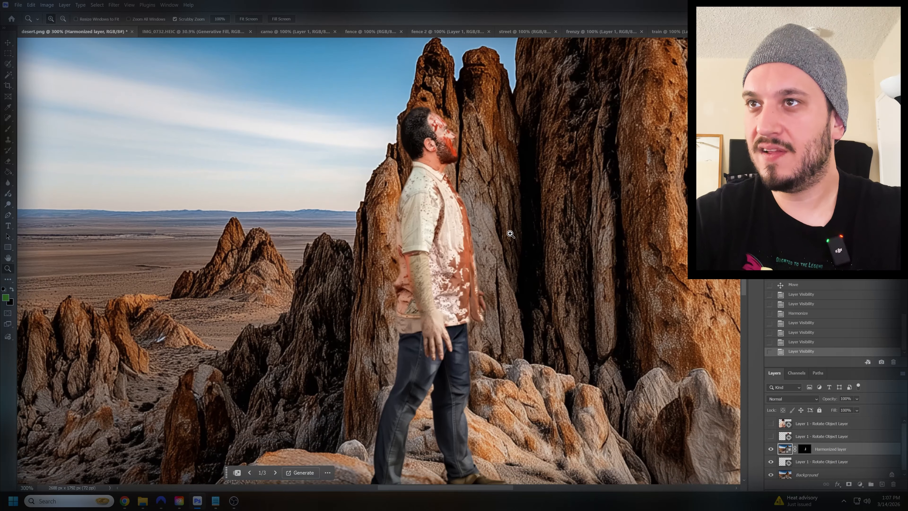
left_click(771, 450)
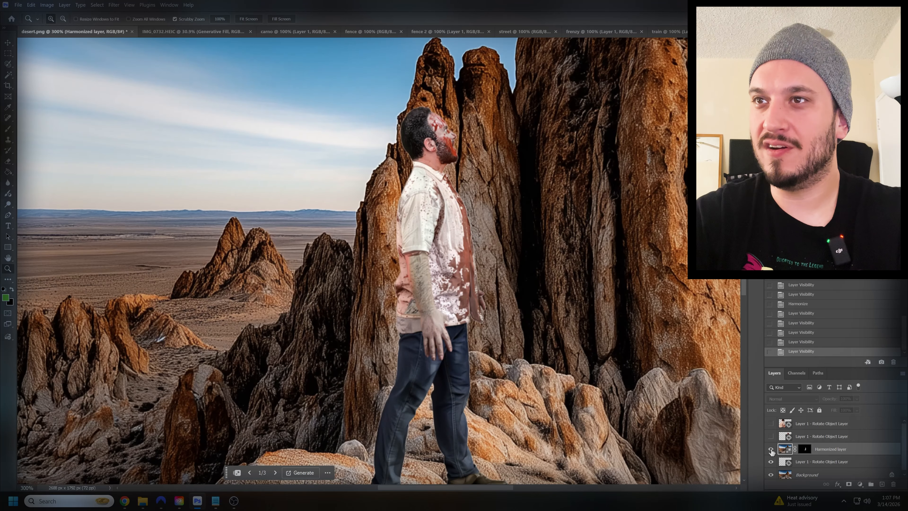
left_click(771, 450)
Examine the small man down to his shoes, comparing harmonized and original lighting, and return to the whole image.
scroll(771, 452, "down", 1)
scroll(572, 361, "down", 1)
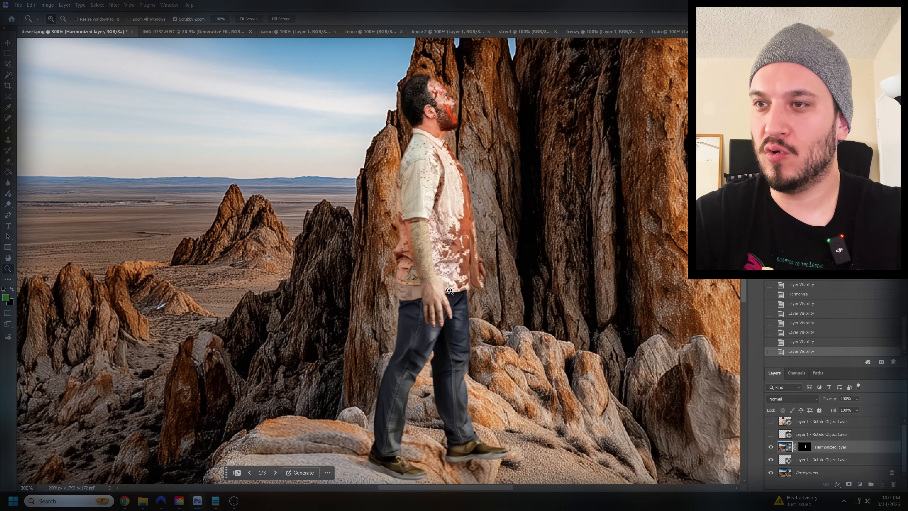
scroll(464, 412, "down", 1)
scroll(465, 391, "up", 1)
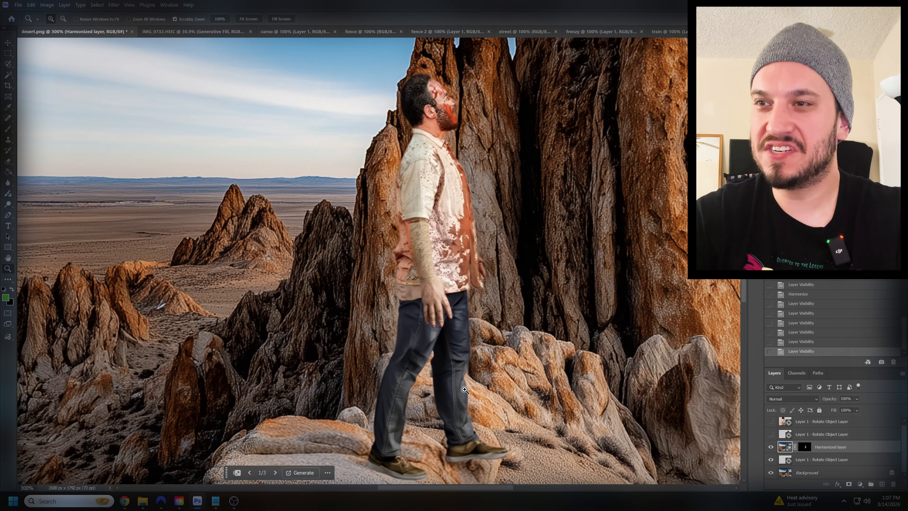
left_click(771, 448)
left_click(772, 448)
left_click(771, 447)
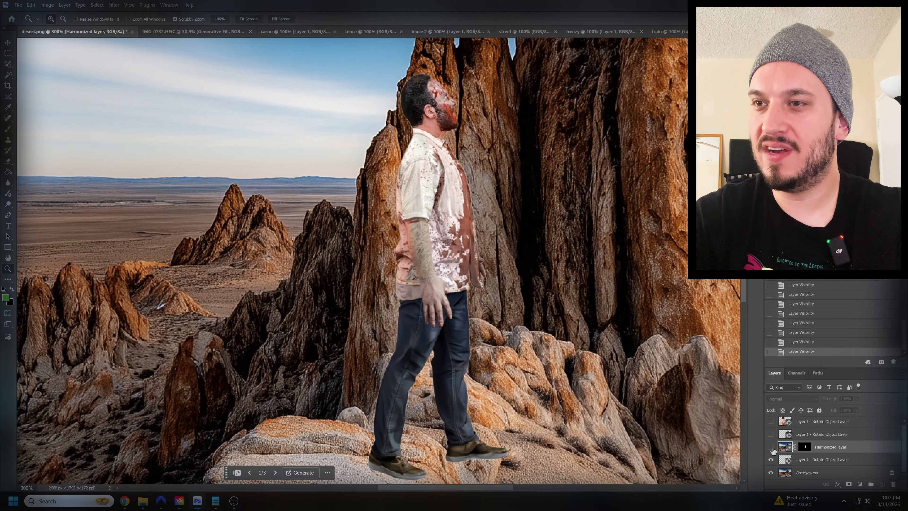
left_click(772, 447)
left_click(771, 448)
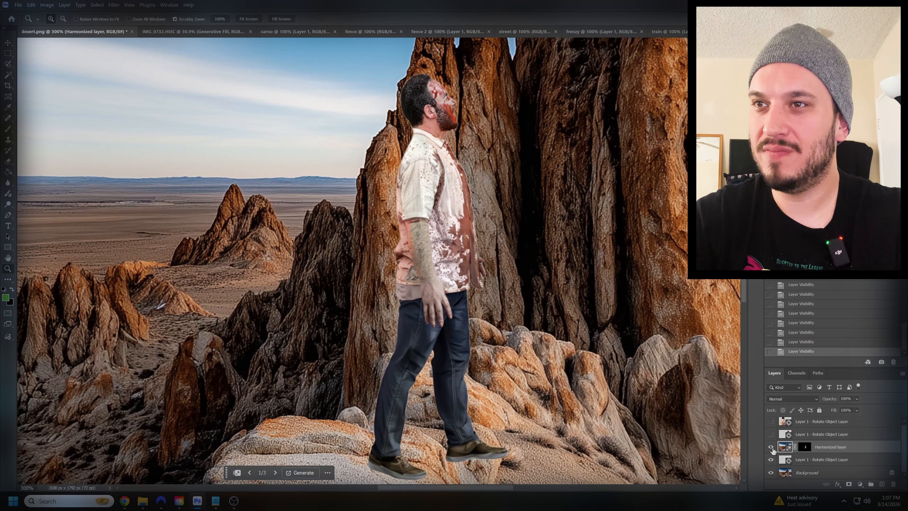
left_click(771, 448)
left_click(771, 447)
left_click(772, 447)
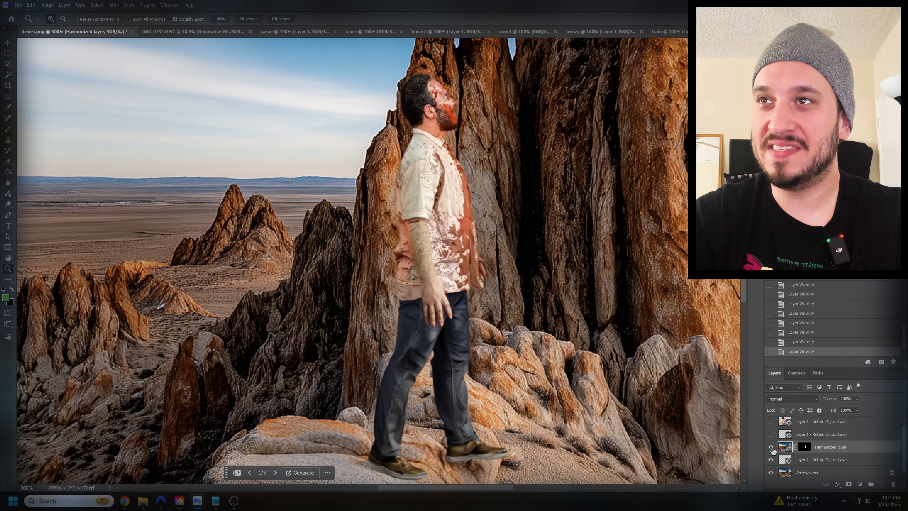
left_click(771, 447)
left_click(772, 448)
left_click(249, 19)
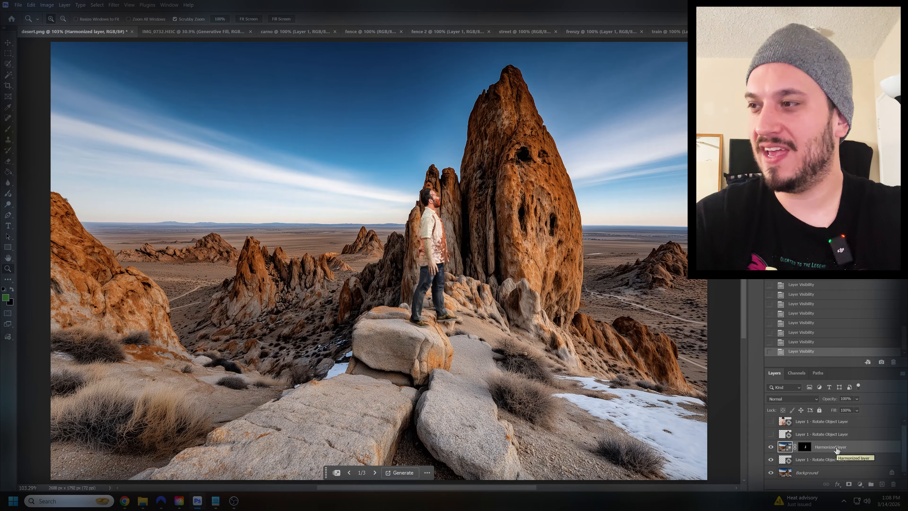
Delete the harmonized layer and show the two large figures again.
key("Delete")
left_click(771, 436)
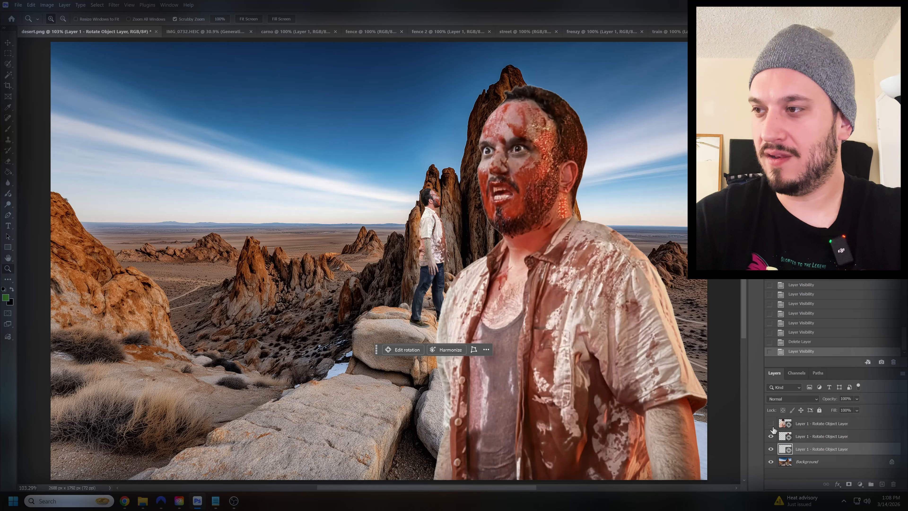
left_click(771, 424)
left_click(791, 424)
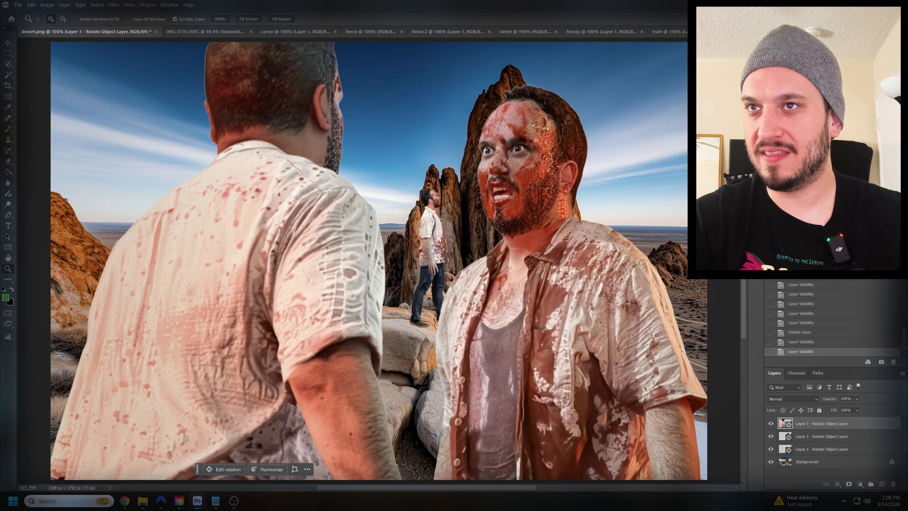
left_click(462, 220)
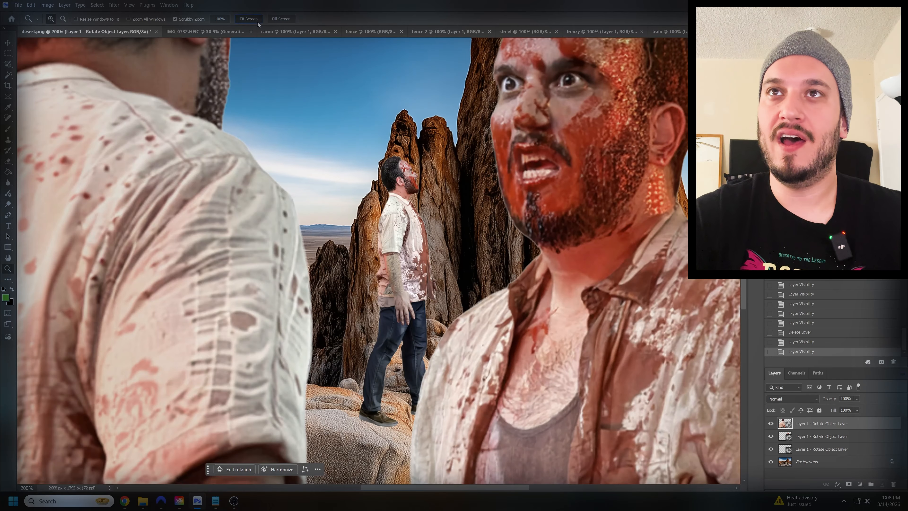
left_click(258, 22)
Scale the left-facing large man down to about 70% and move him left, away from the tall rock.
key("v")
left_click(526, 131)
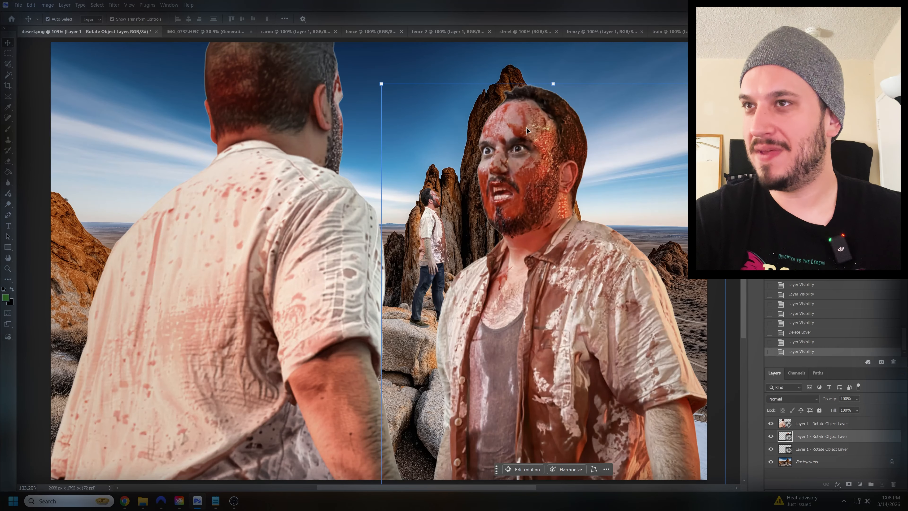
left_click_drag(374, 85, 447, 160)
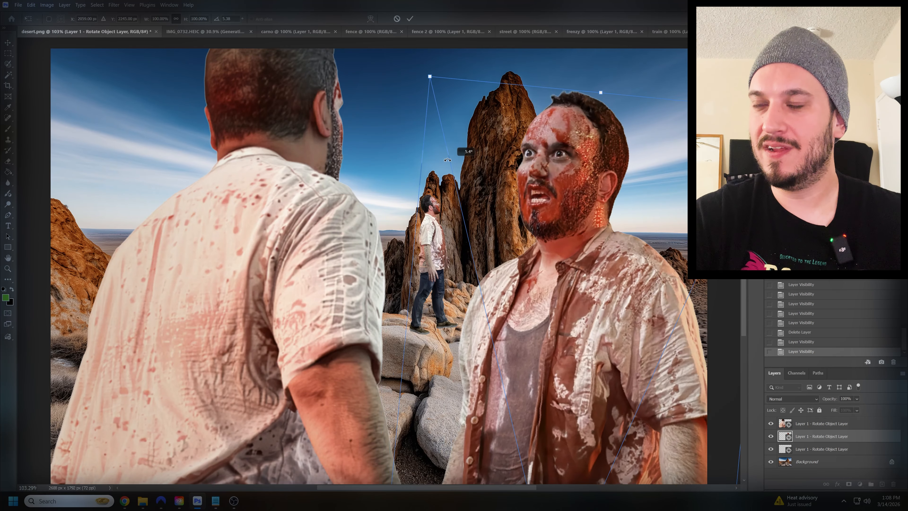
key("ctrl+z")
left_click_drag(382, 89, 499, 271)
left_click_drag(582, 450, 563, 248)
left_click_drag(431, 85, 473, 139)
left_click_drag(587, 298, 333, 251)
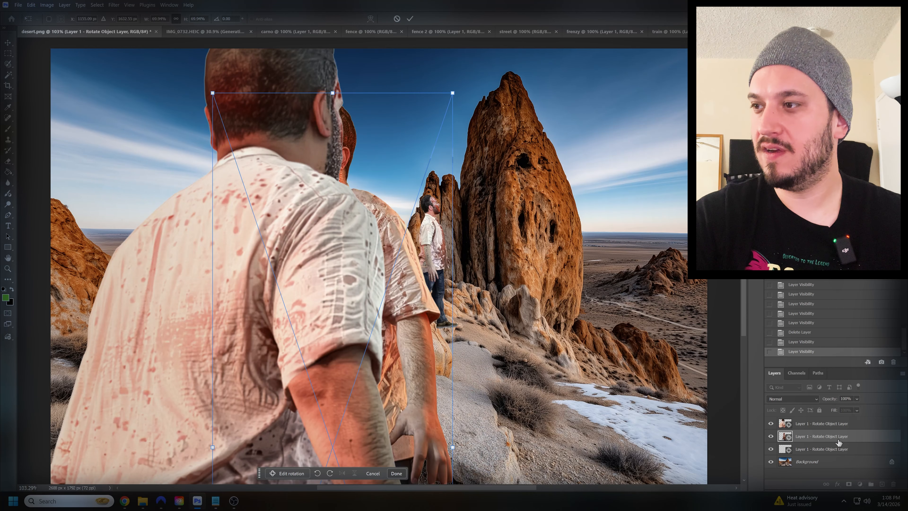
Scale the back-facing man down to about 81% and reposition him at the scene's left edge, facing the other figure.
left_click(829, 424)
left_click_drag(266, 211, 304, 344)
left_click_drag(236, 321, 85, 202)
left_click_drag(250, 100, 208, 220)
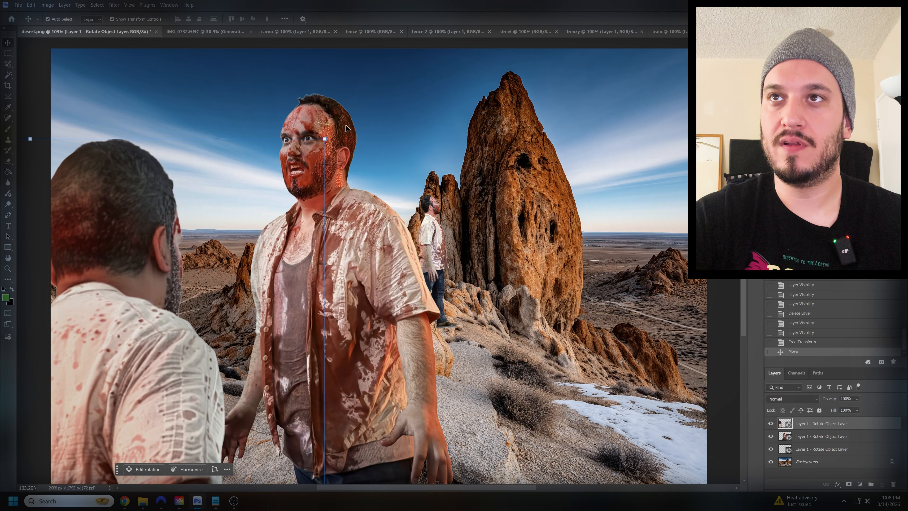
left_click_drag(325, 138, 260, 16)
left_click_drag(369, 41, 316, 160)
left_click_drag(166, 326, 199, 203)
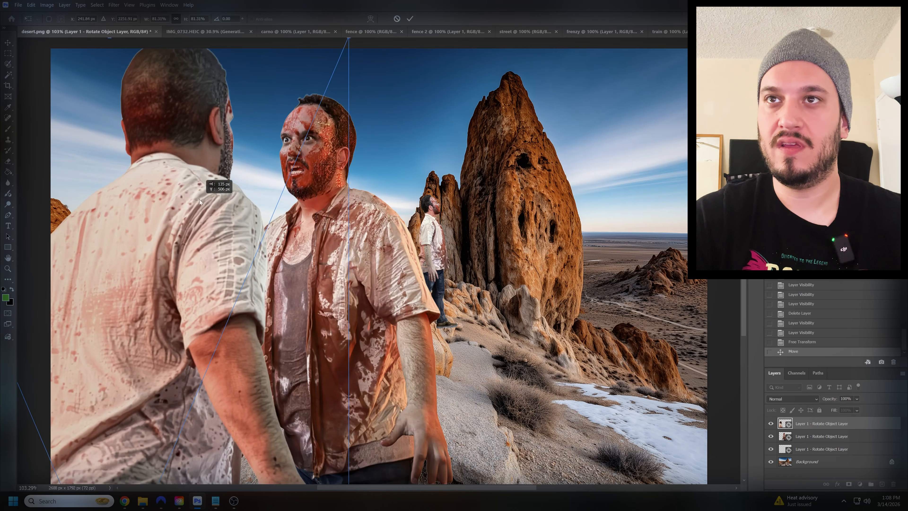
Move the left-facing man slightly right and down, opening a gap between him and the back-facing figure.
left_click(841, 437)
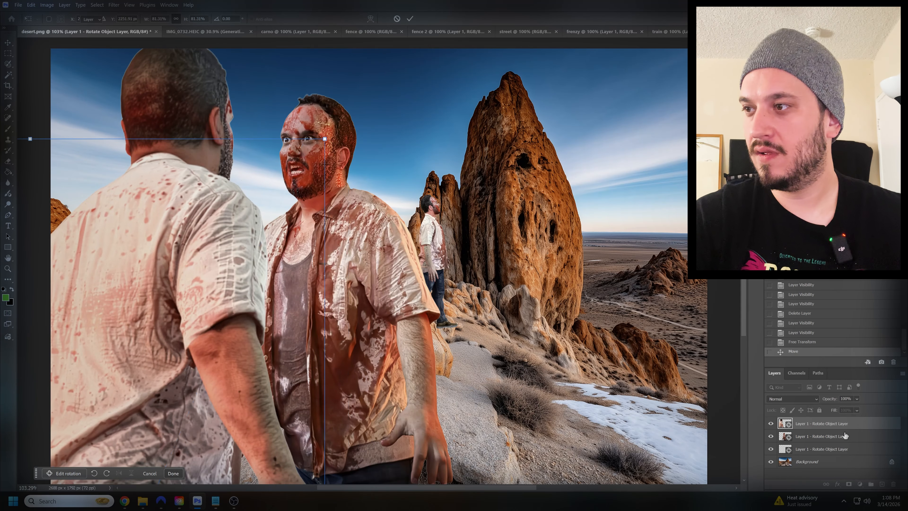
left_click_drag(321, 239, 364, 263)
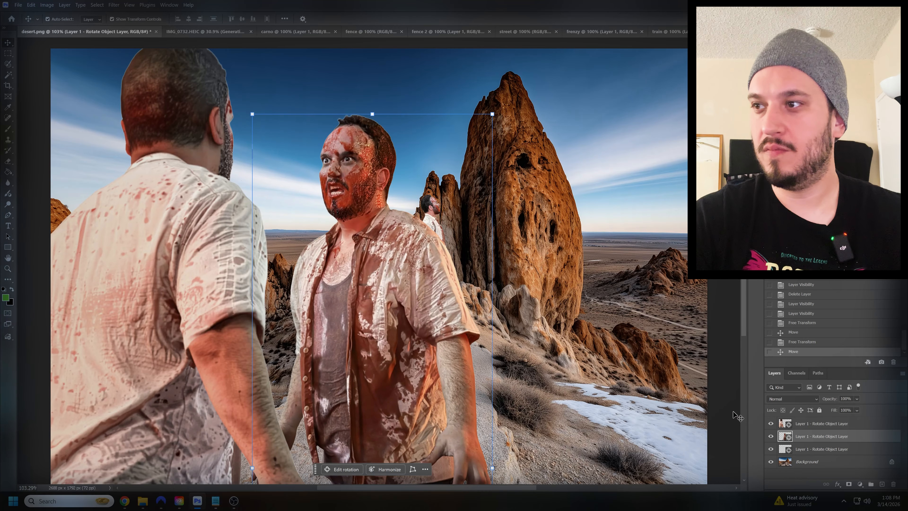
Move the small man onto the plain to the right of the tall rock and scale him down to about half size.
left_click(809, 426)
left_click_drag(436, 223, 641, 214)
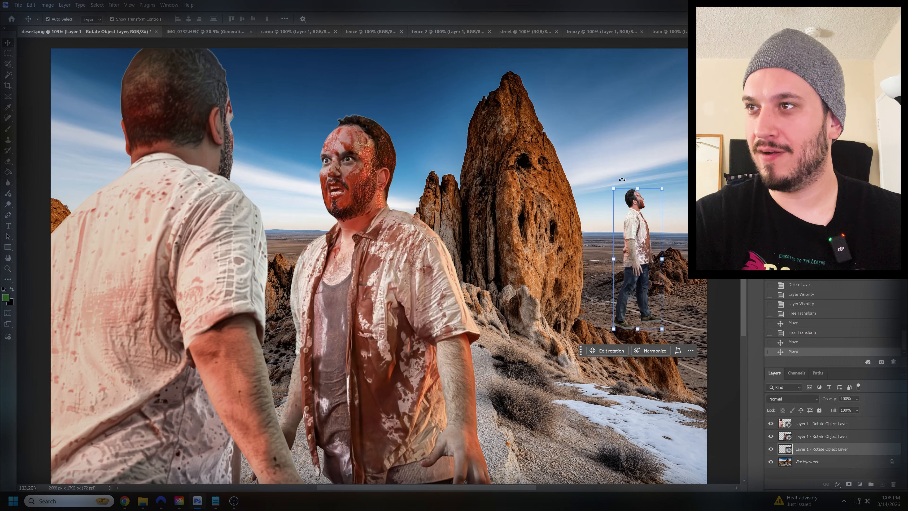
left_click_drag(613, 185, 668, 296)
key("Return")
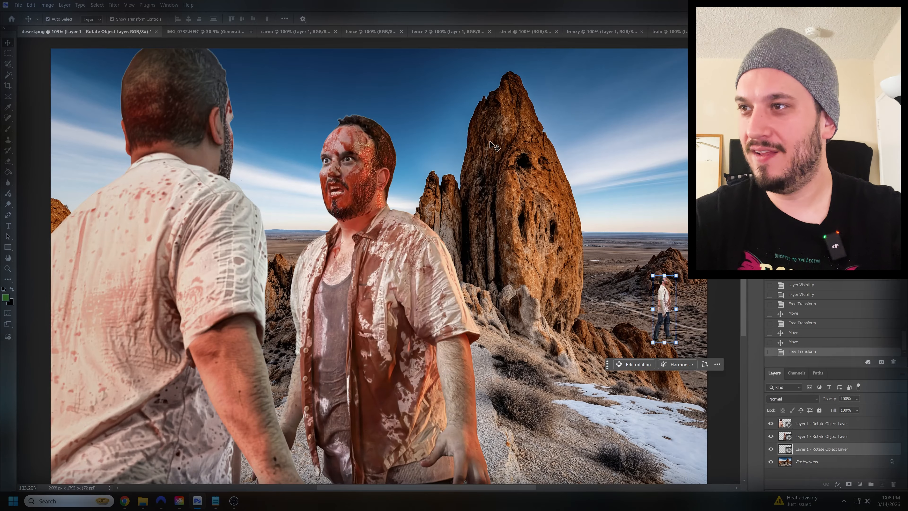
left_click(735, 293)
left_click(825, 427)
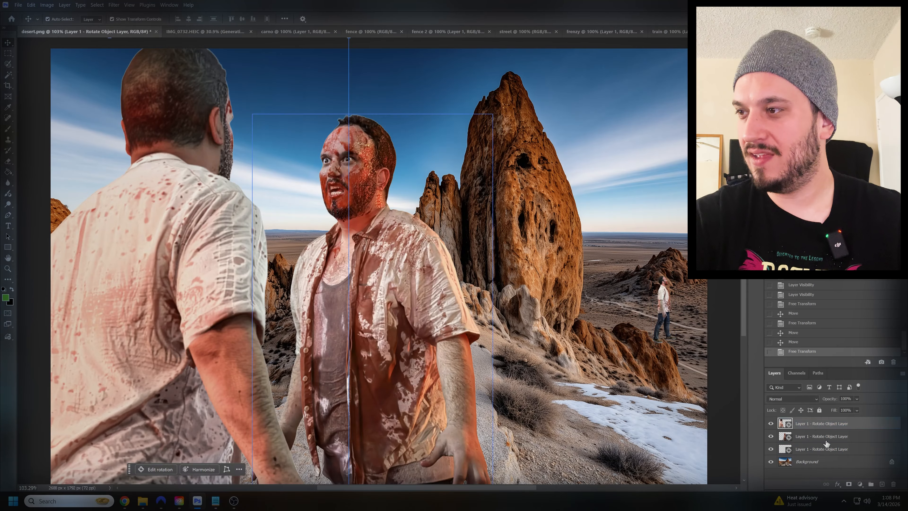
left_click(827, 449, "ctrl")
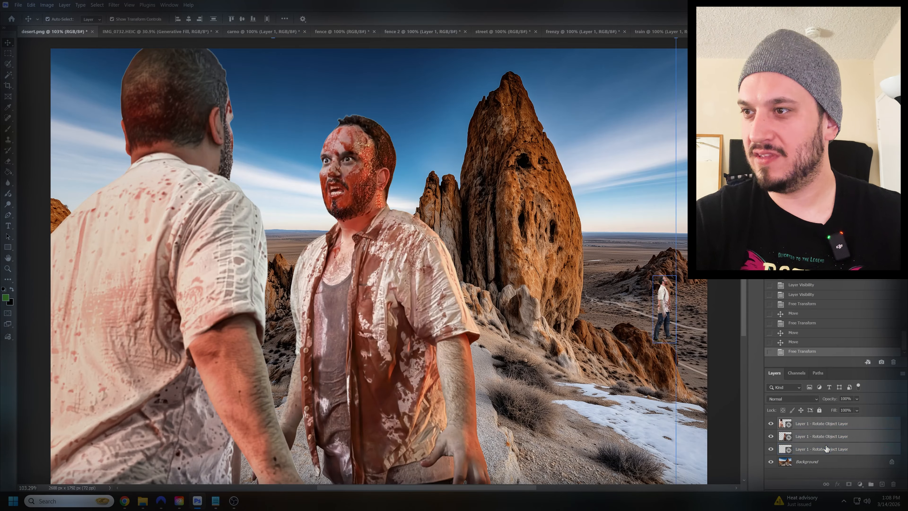
left_click(813, 463)
left_click(810, 450)
right_click(809, 449)
left_click(793, 438)
left_click(817, 438)
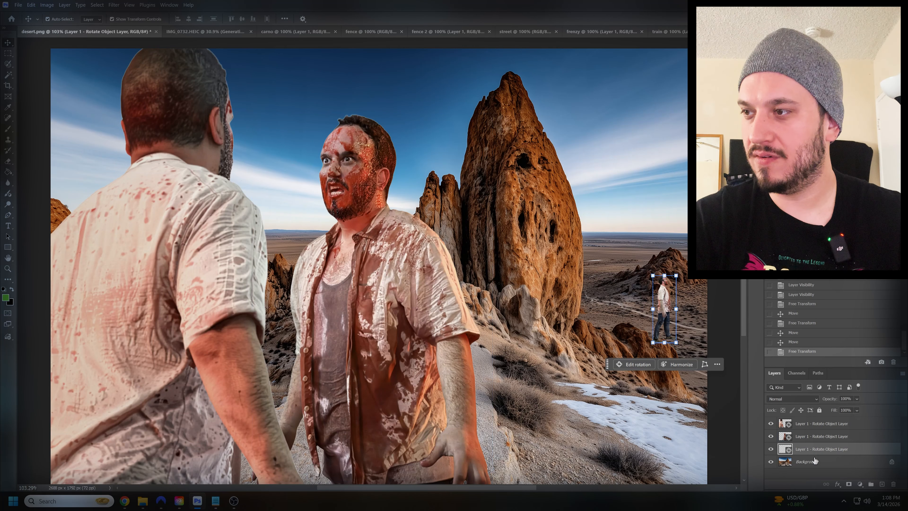
Create a new layer above Background and merge all three Rotate Object layers down into it.
left_click(813, 462)
key("ctrl+shift+n")
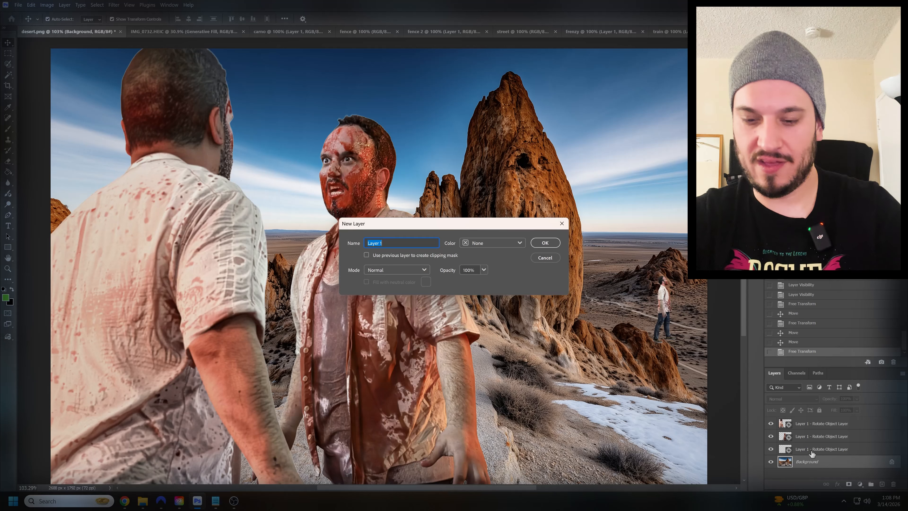
key("Return")
left_click(811, 451)
key("ctrl+e")
left_click(812, 439)
key("ctrl+e")
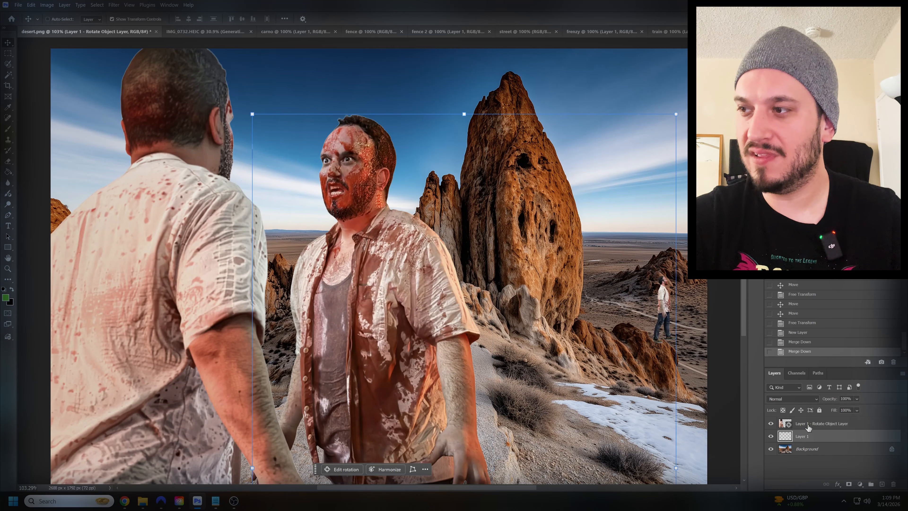
left_click(809, 425)
key("ctrl+e")
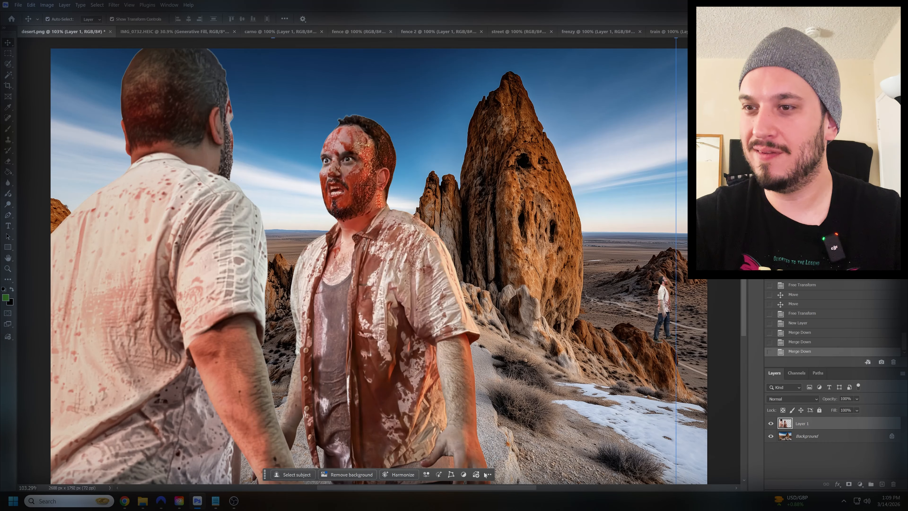
Harmonize the merged figures with the desert background and compare the image before and after harmonizing.
left_click(399, 475)
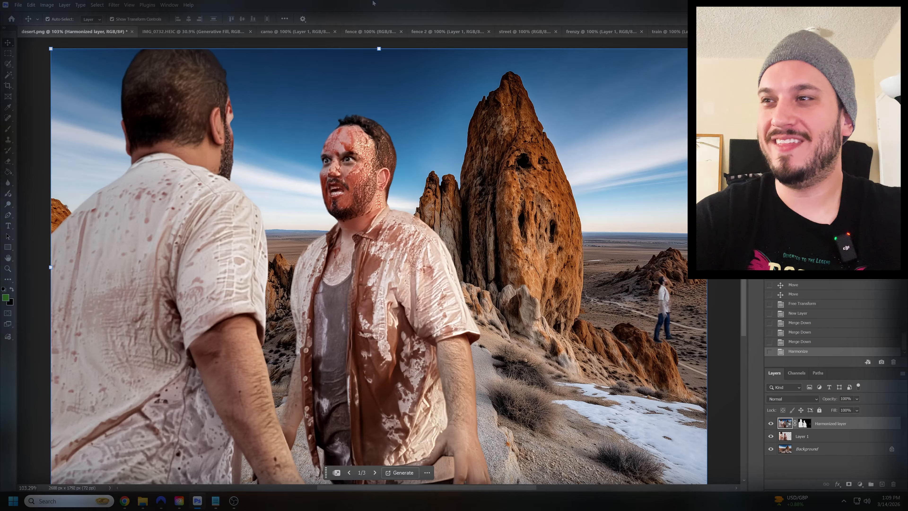
left_click(818, 342)
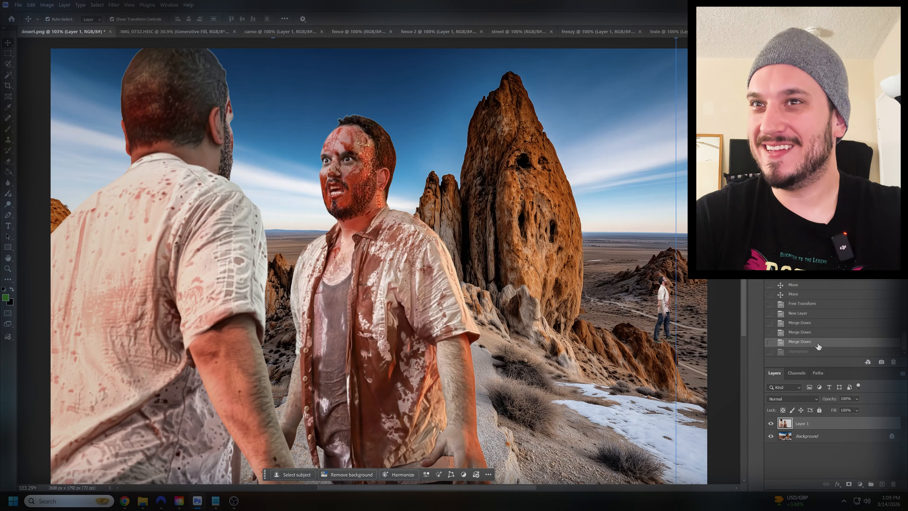
left_click(809, 352)
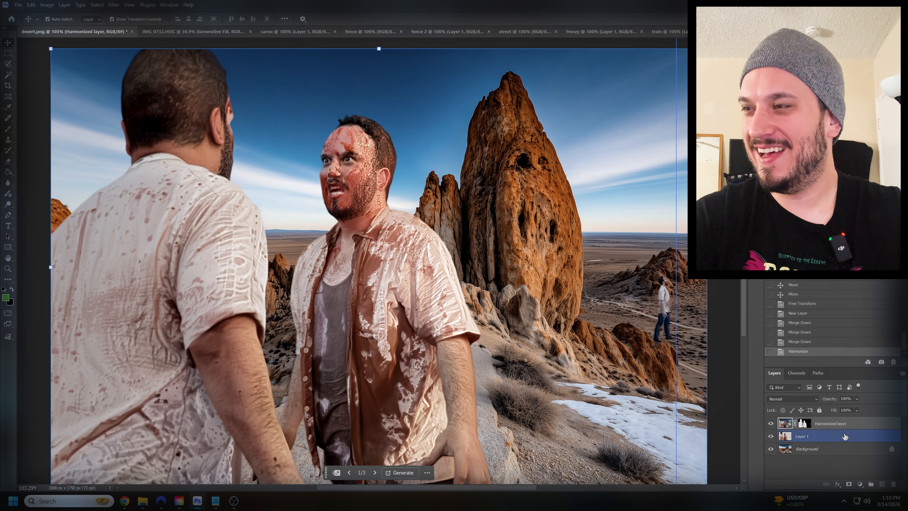
Load the outline of the figures on Layer 1 as a selection and apply a Hue/Saturation adjustment to the harmonized layer.
left_click(785, 436, "ctrl")
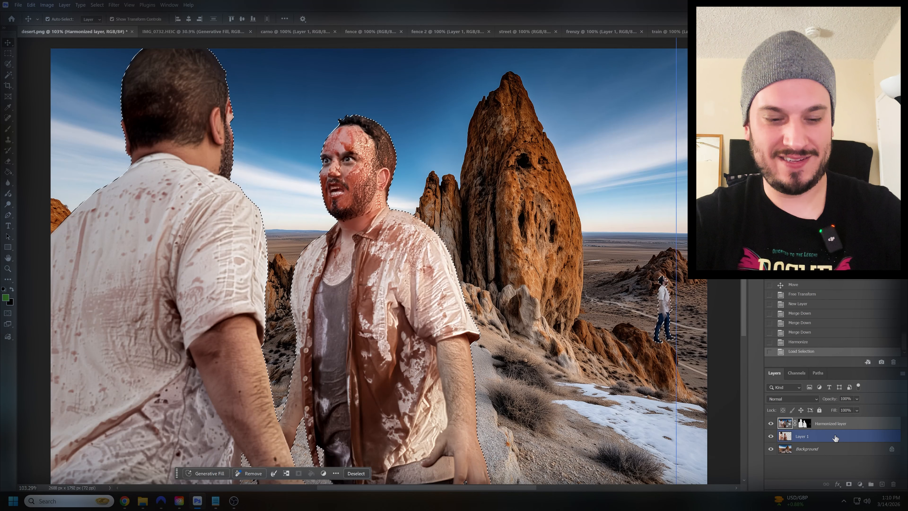
key("ctrl+u")
left_click_drag(667, 327, 674, 329)
key("Return")
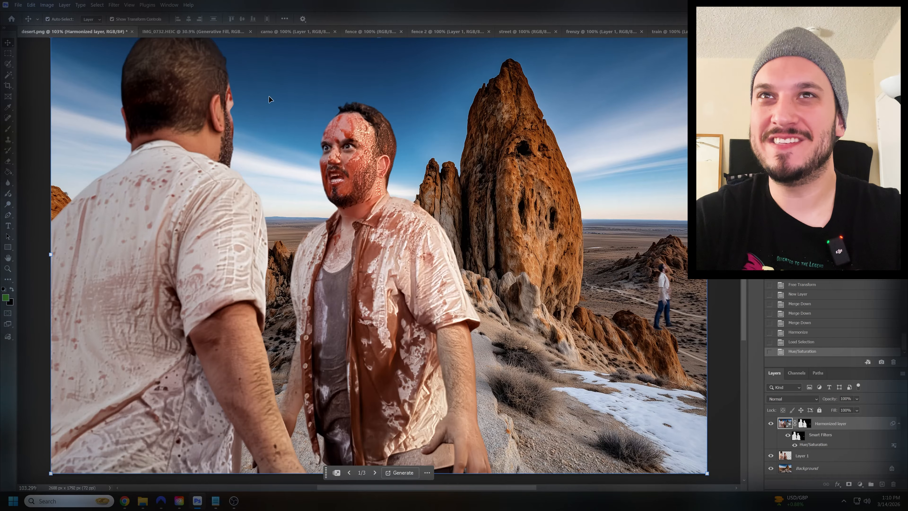
Clear the selection in IMG_0732.HEIC and compare the original photo of the man with the desert composite.
left_click(219, 32)
left_click(168, 117)
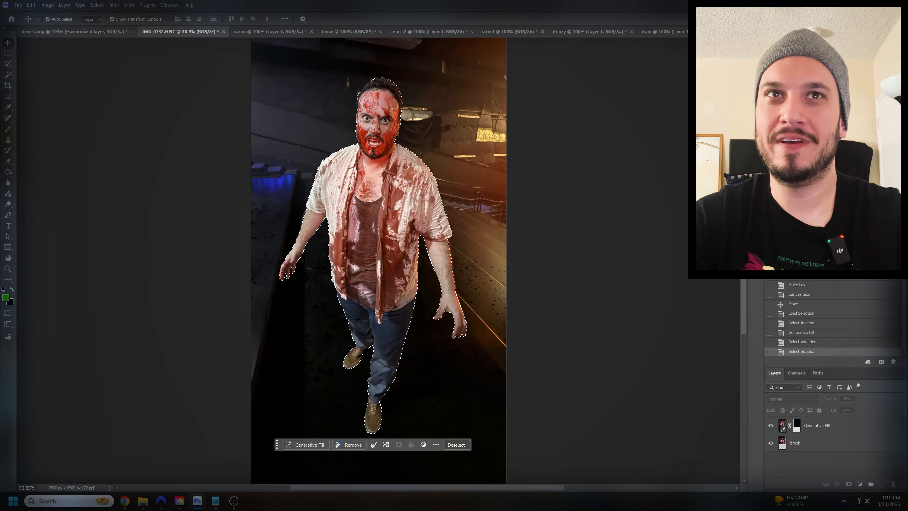
key("m")
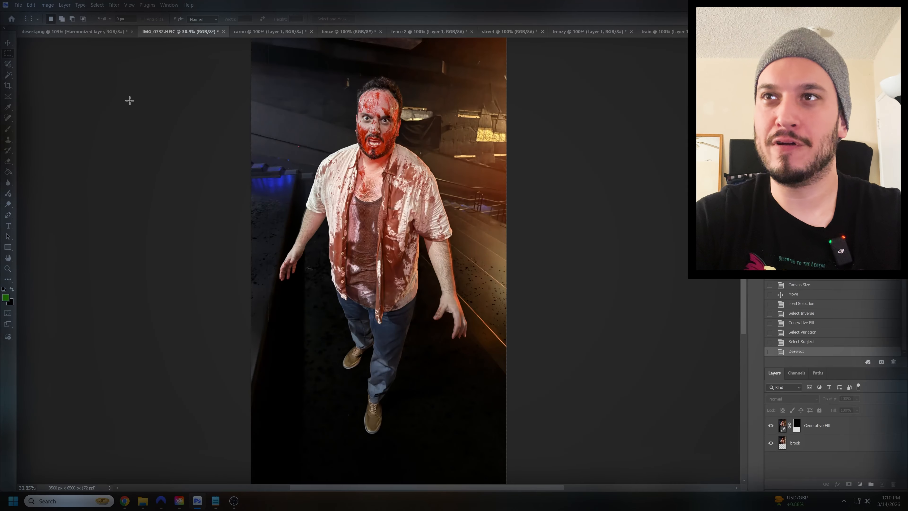
left_click(188, 165)
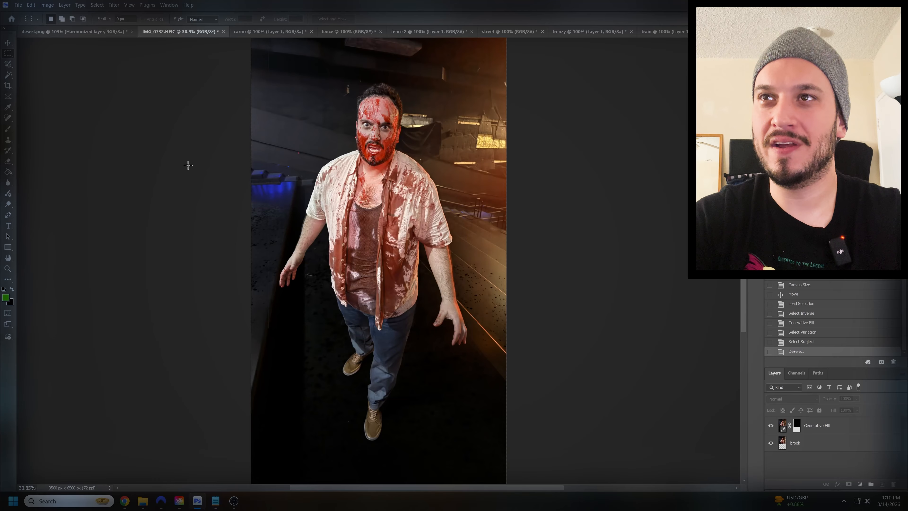
left_click(83, 31)
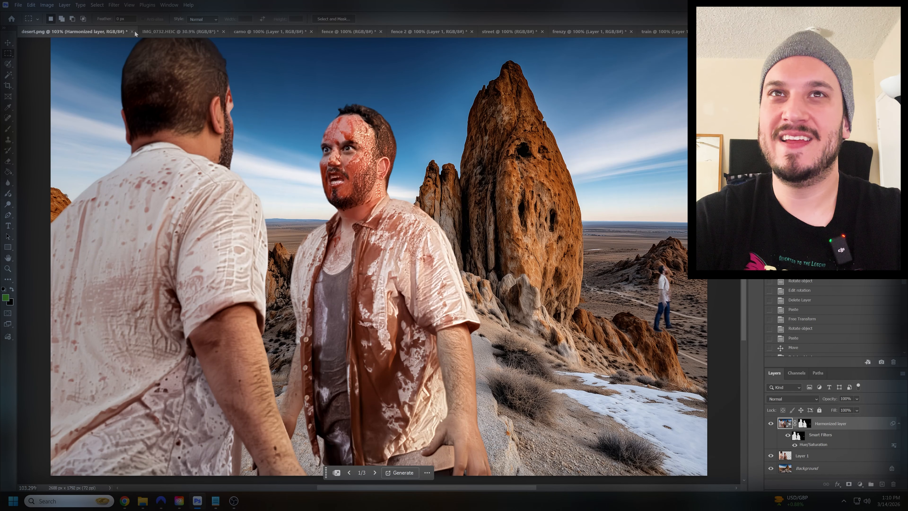
left_click(154, 32)
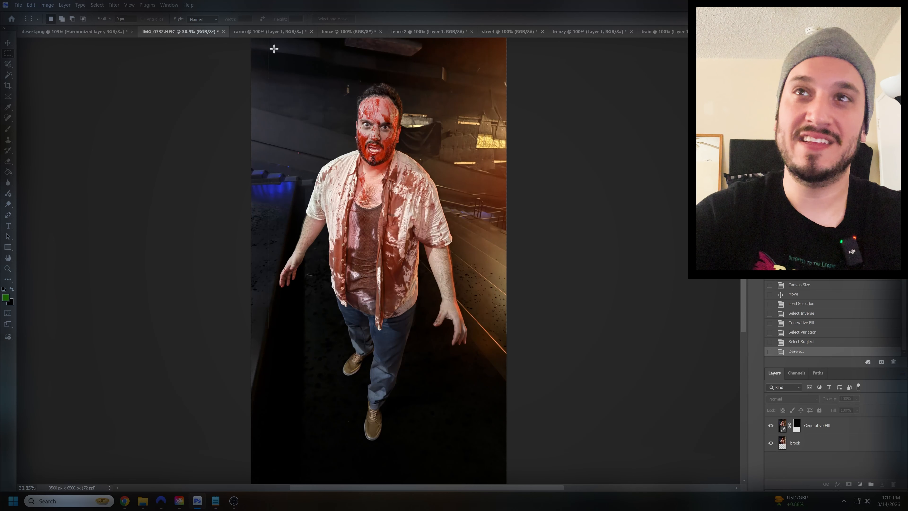
Switch to the carno document and select the entire dinosaur canvas.
left_click(271, 32)
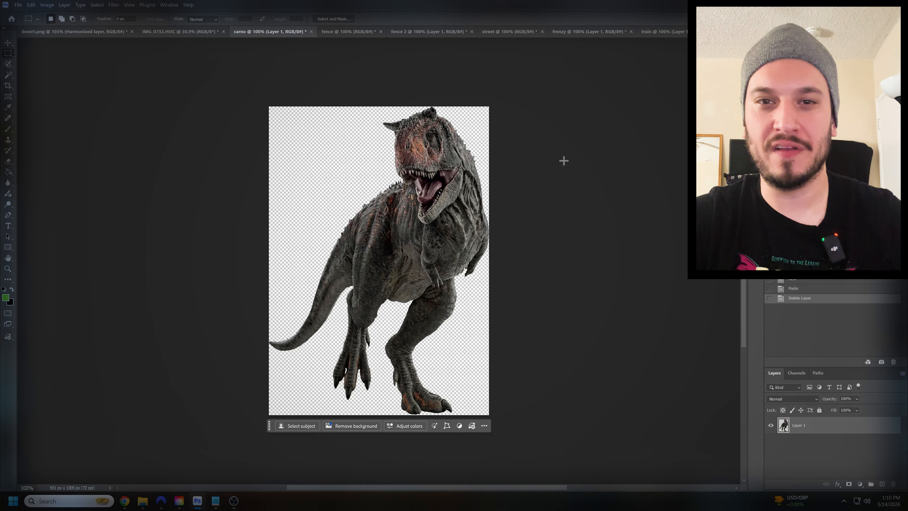
key("ctrl+a")
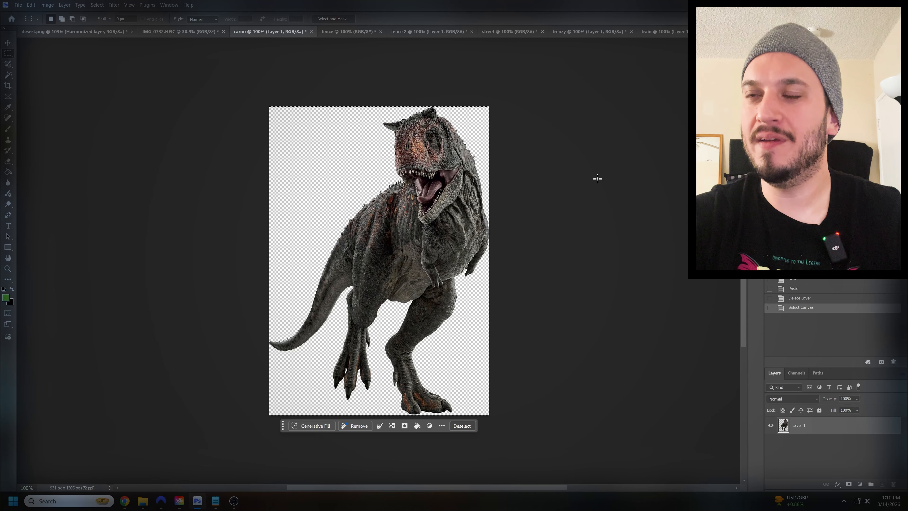
Enlarge the canvas of the fence document to 3000 by 1500 pixels, keeping the image centred.
left_click(334, 31)
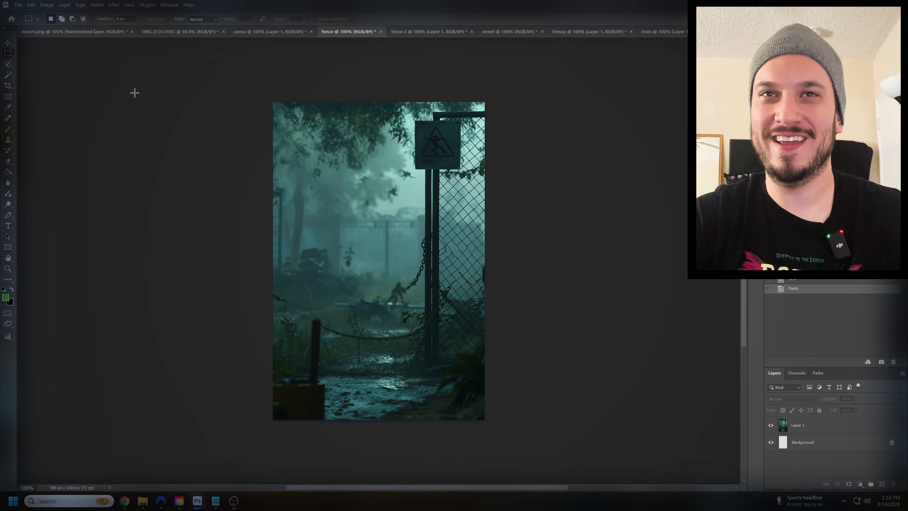
left_click(47, 4)
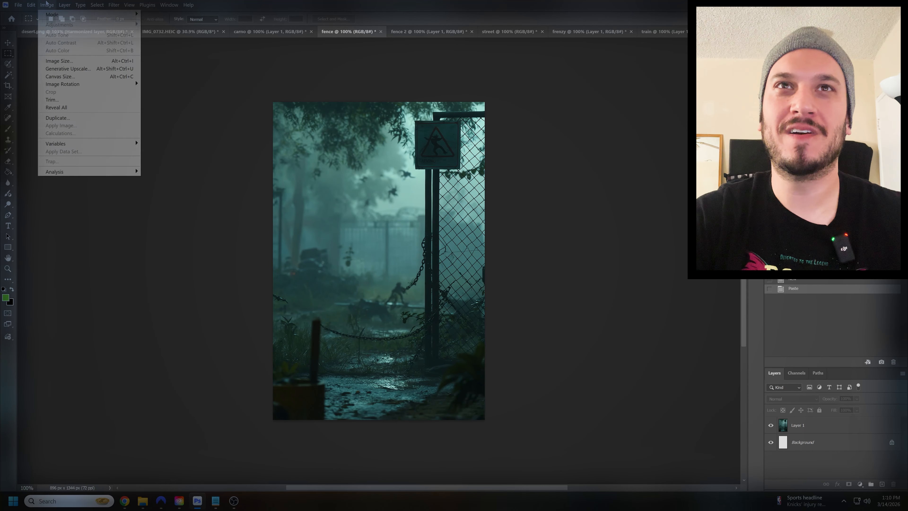
mouse_move(18, 4)
mouse_move(50, 4)
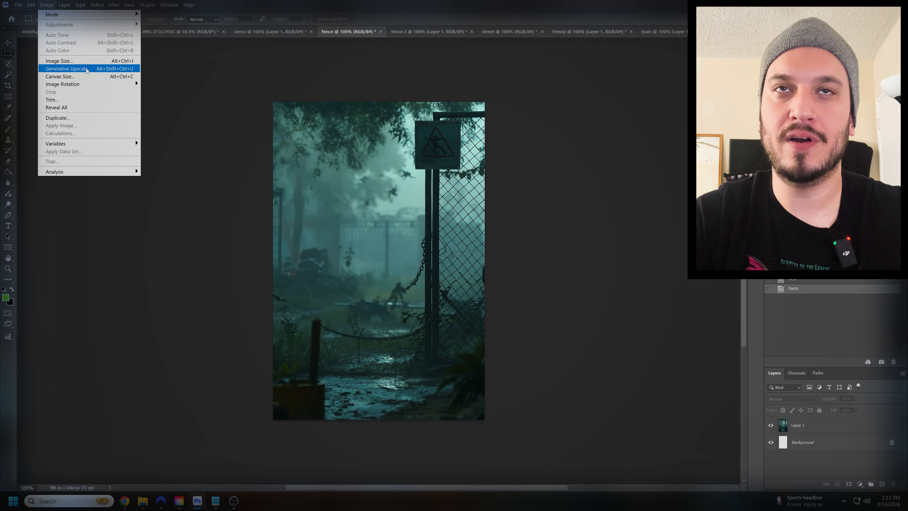
left_click(799, 425)
left_click(32, 5)
mouse_move(47, 5)
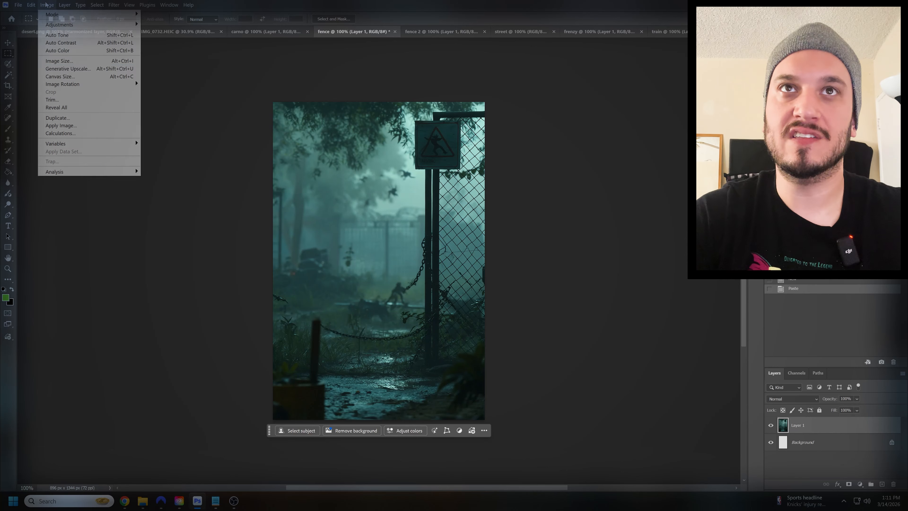
left_click(56, 76)
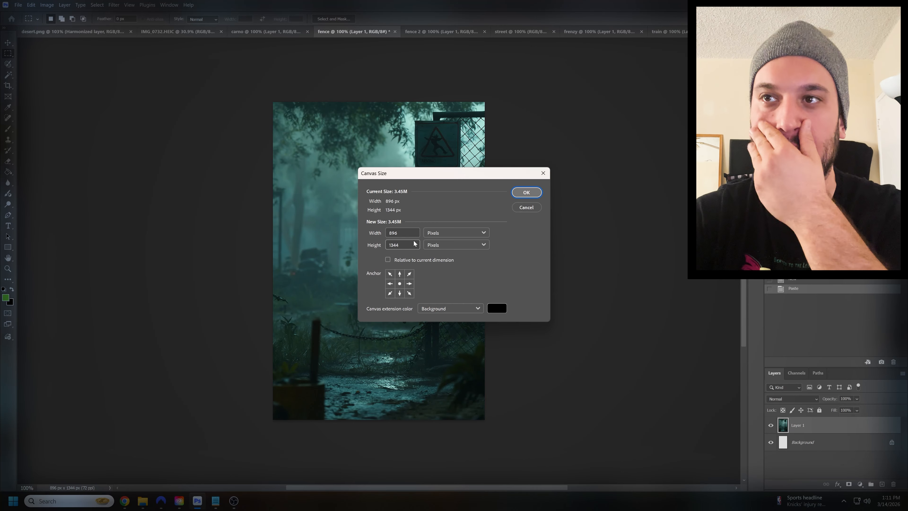
double_click(406, 245)
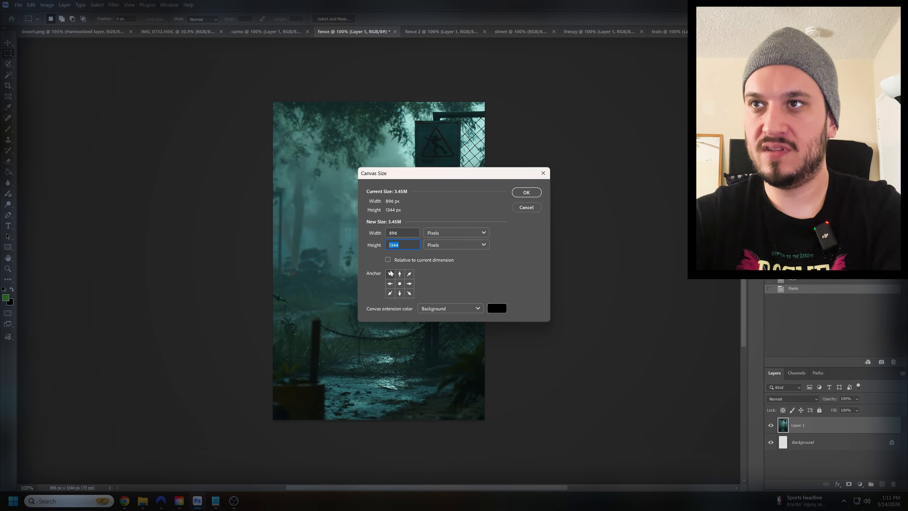
type("1500")
key("shift+Tab")
type("300")
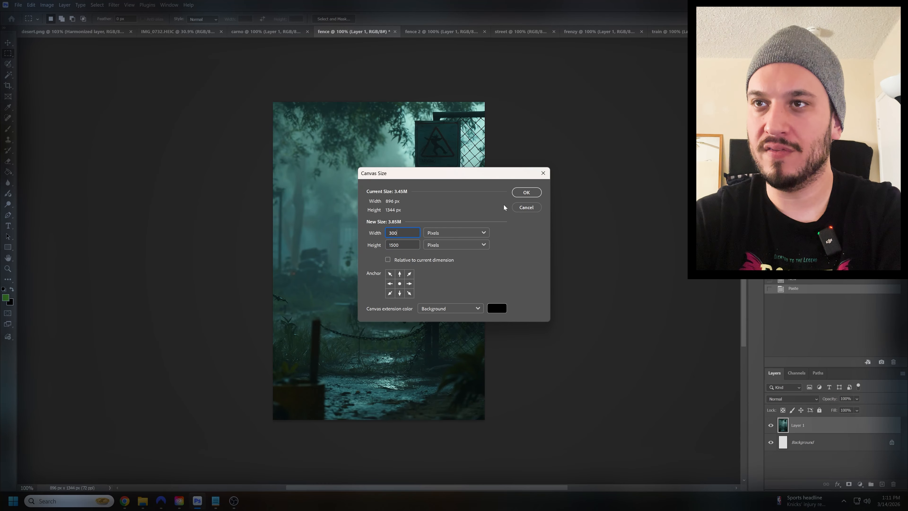
left_click(525, 195)
Delete the Background layer of the fence document, leaving the extended canvas transparent around the image.
key("h")
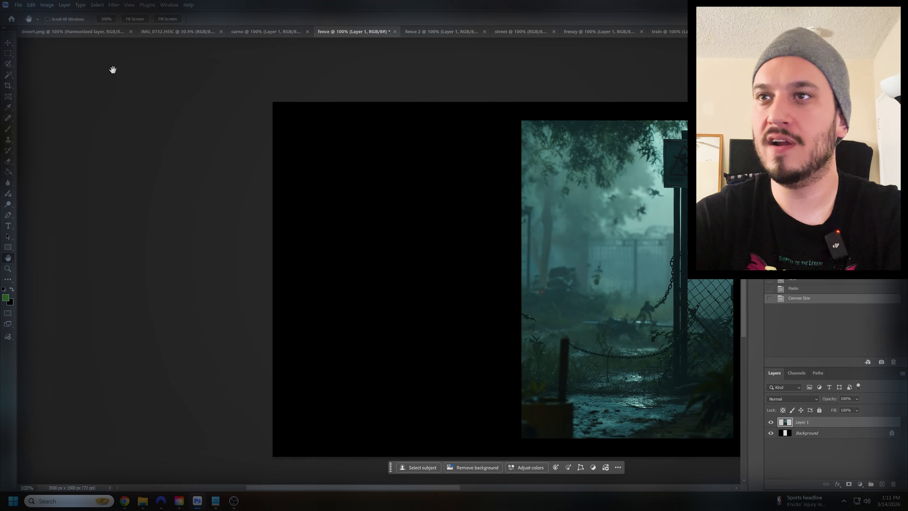
left_click(142, 18)
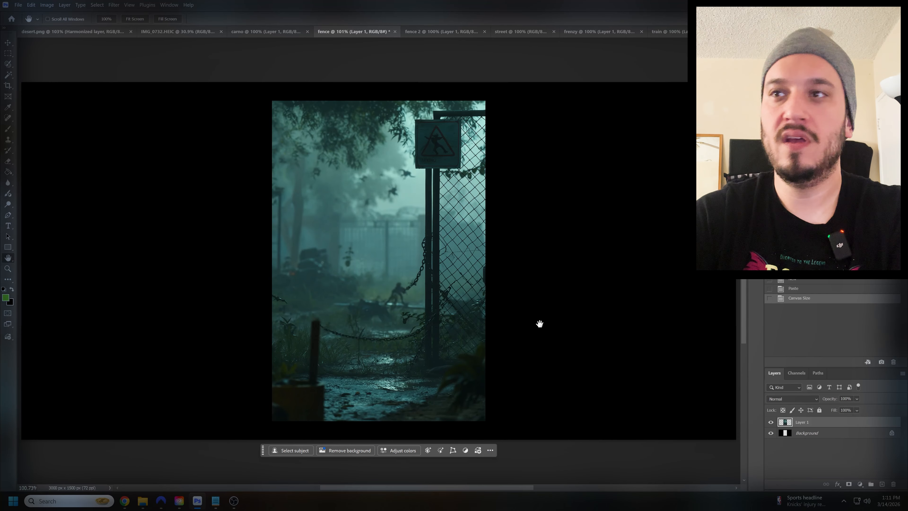
left_click(816, 433)
key("Delete")
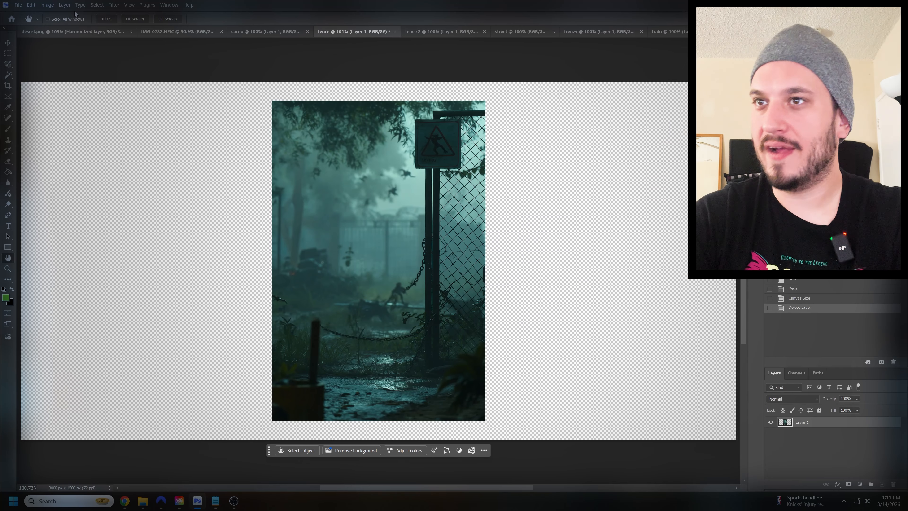
Select the transparent area around the fence image with the Magic Wand and extend the scene using Generative Fill without a prompt.
left_click(8, 74)
left_click(152, 152)
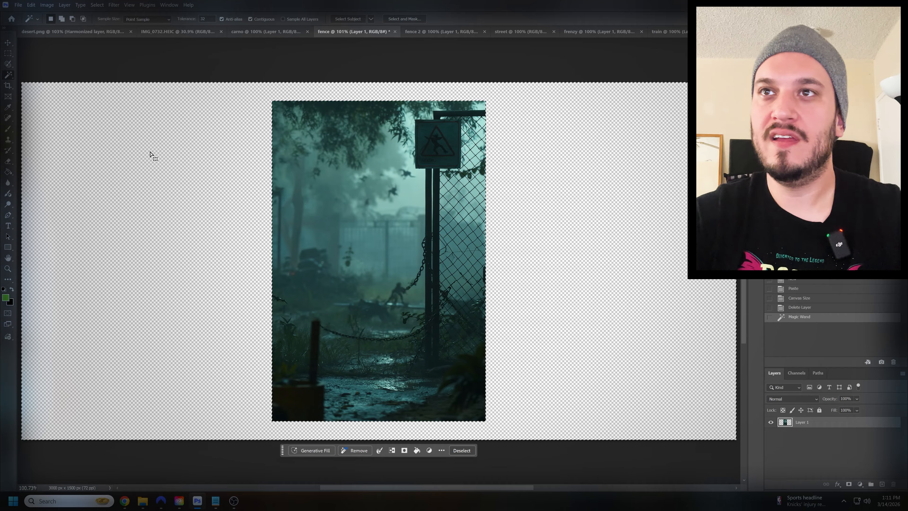
left_click(312, 450)
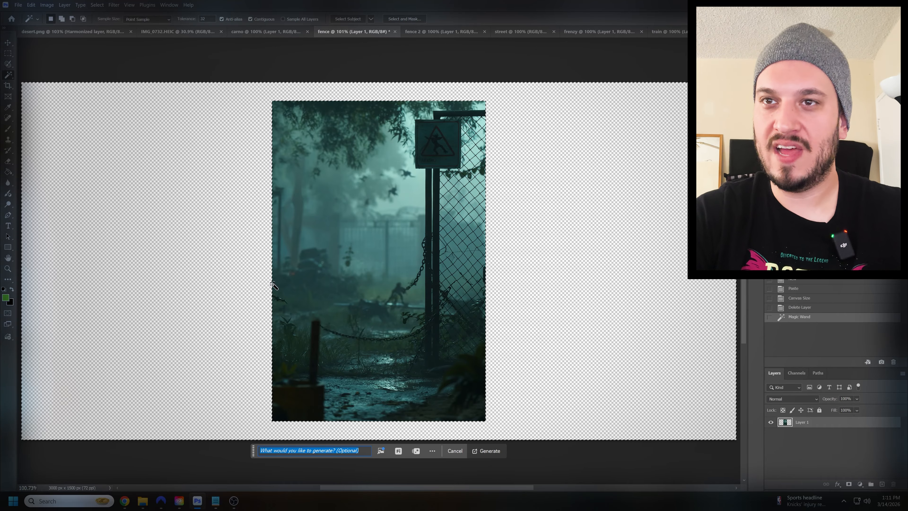
left_click(491, 451)
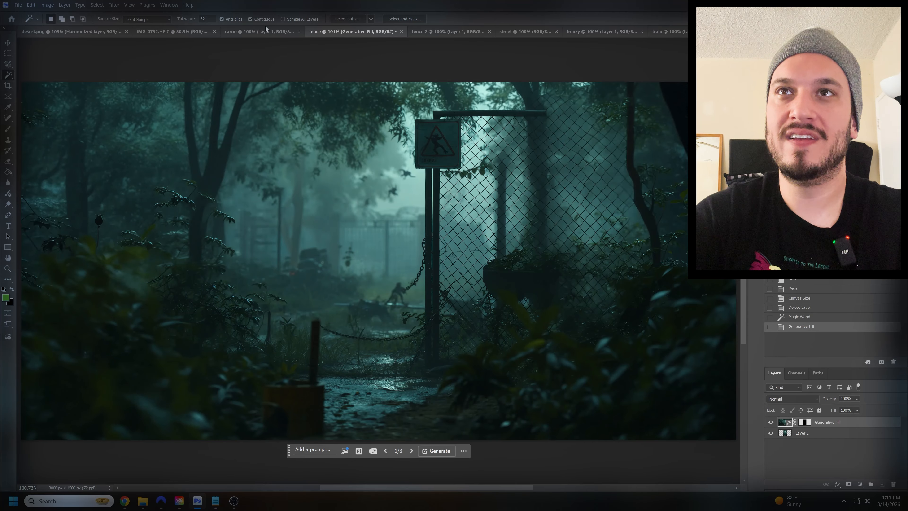
Select the right part of the fence scene, from the middle of the fence mesh to the canvas edge, with the Rectangular Marquee.
left_click(7, 53)
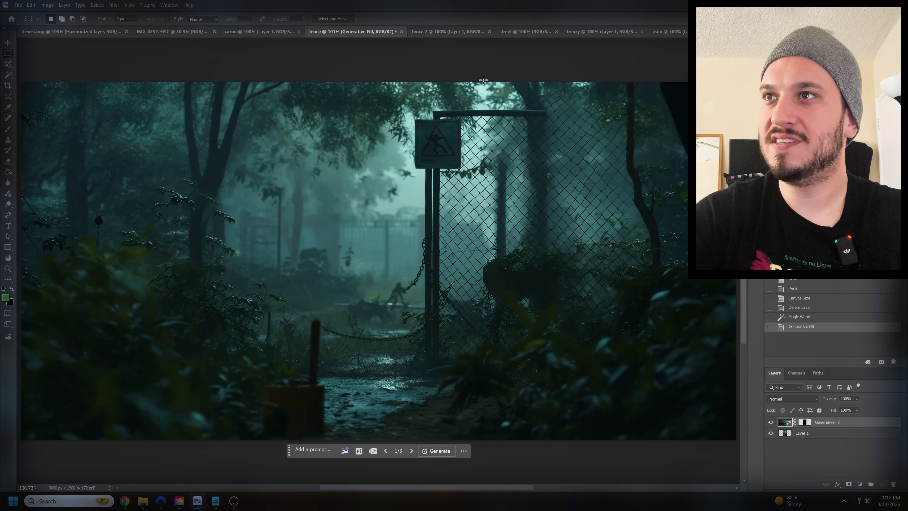
left_click_drag(510, 64, 812, 433)
left_click_drag(446, 488, 363, 492)
left_click(427, 73)
left_click_drag(415, 70, 801, 356)
scroll(423, 326, "up", 3)
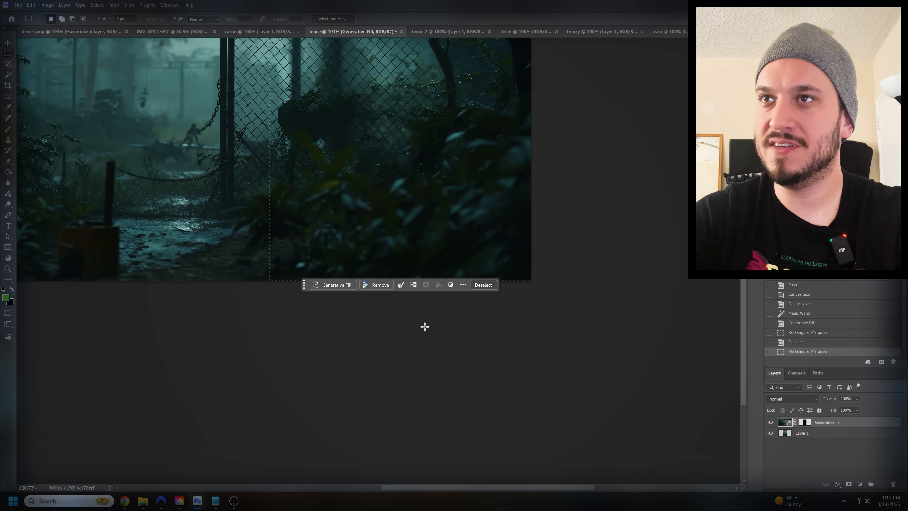
scroll(369, 207, "up", 3)
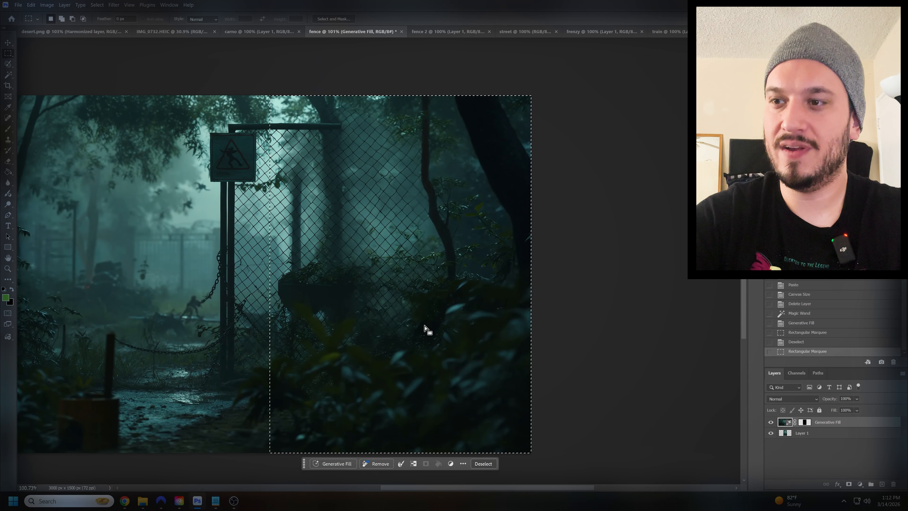
left_click_drag(494, 487, 445, 487)
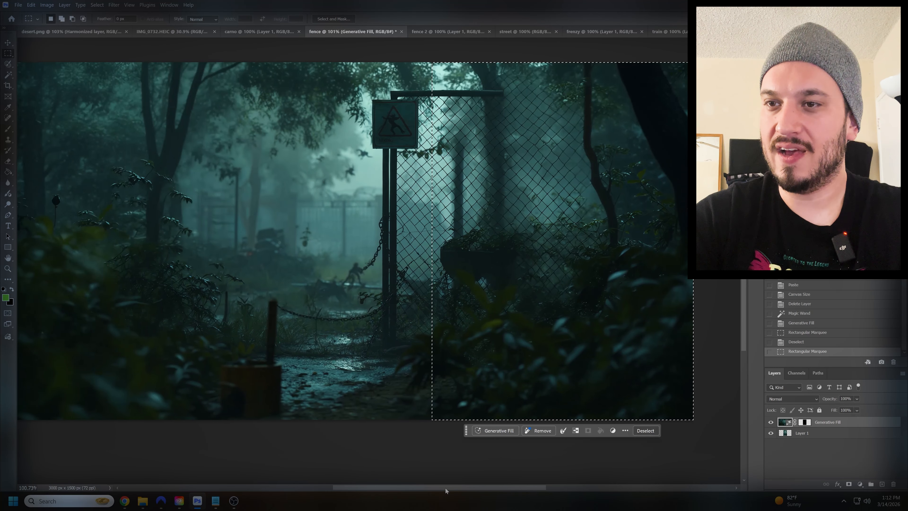
Regenerate the selected fence area using Generative Fill without a prompt, compare the three variations and keep the first.
left_click(499, 430)
key("Return")
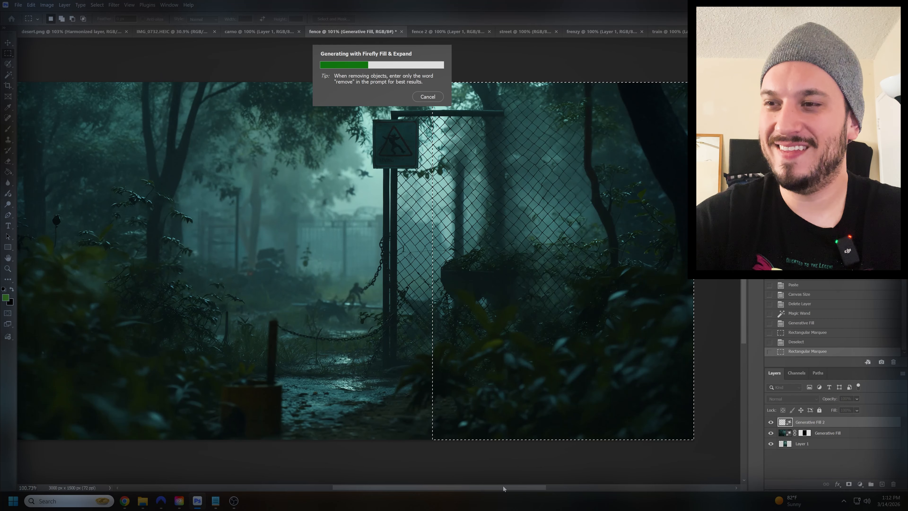
left_click_drag(503, 487, 485, 489)
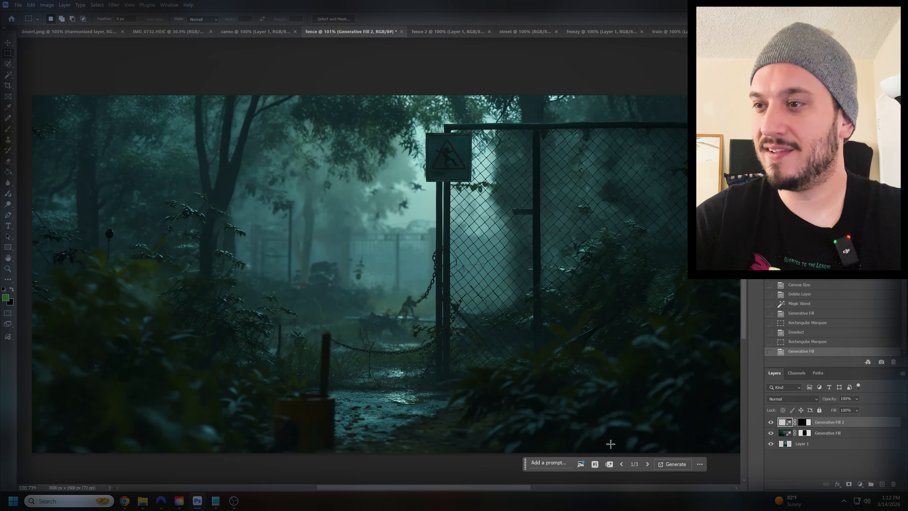
left_click(648, 465)
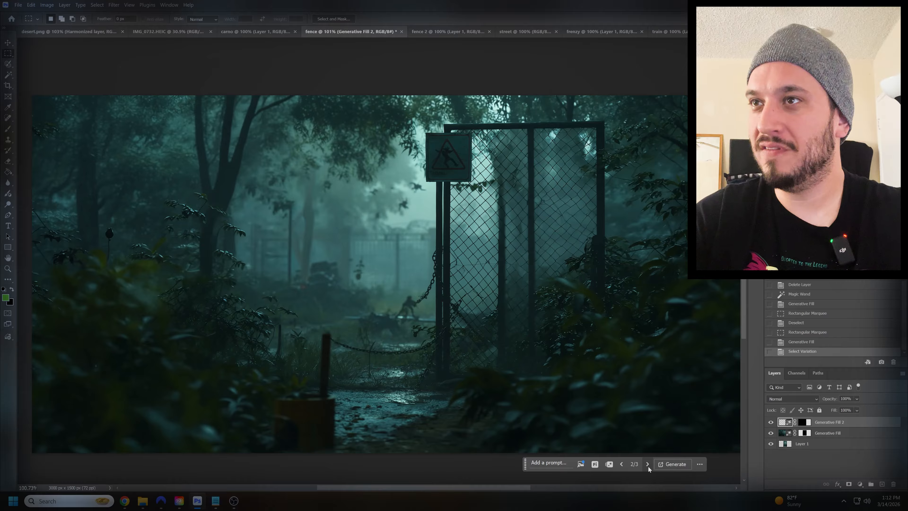
left_click(647, 466)
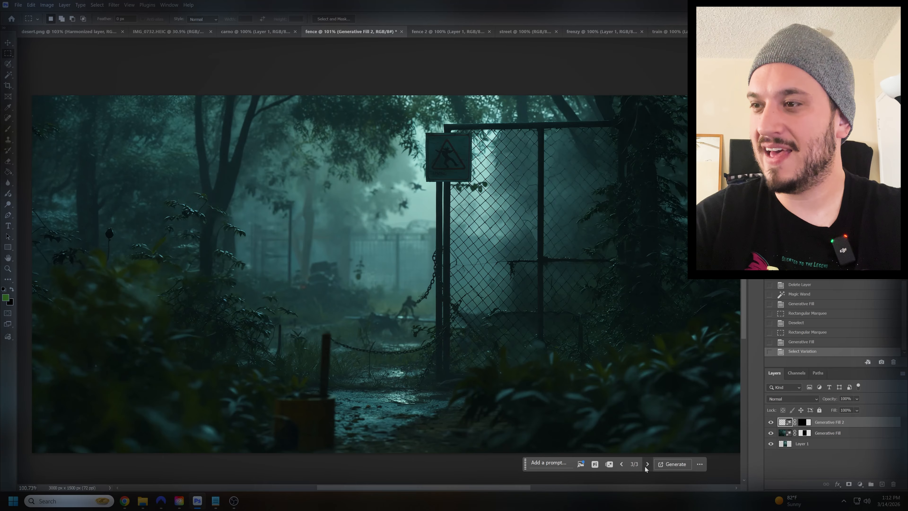
left_click(646, 465)
left_click_drag(476, 488, 491, 488)
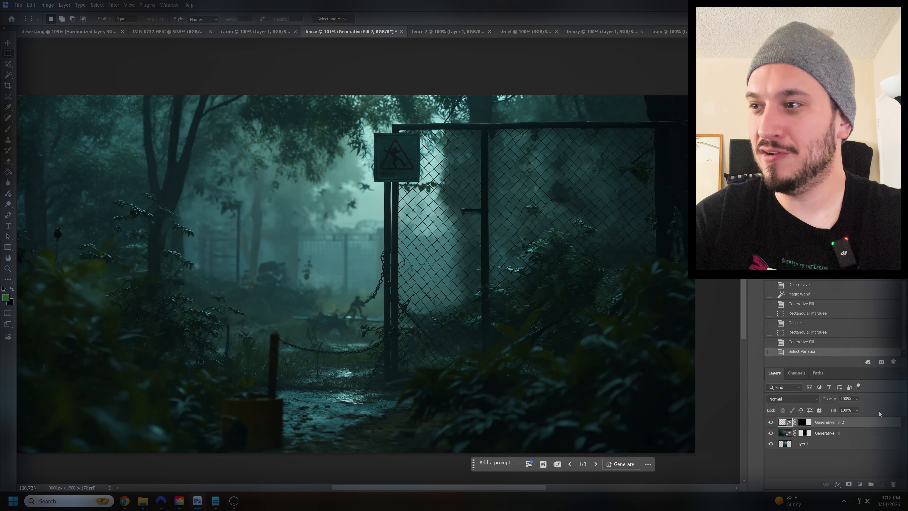
Flatten all layers of the fence document into a single image.
right_click(821, 444)
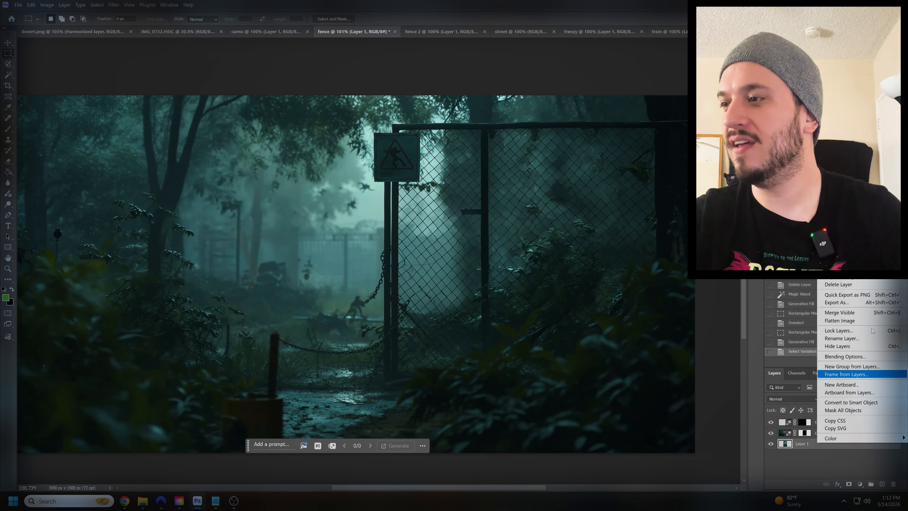
left_click(848, 320)
left_click_drag(410, 487, 377, 488)
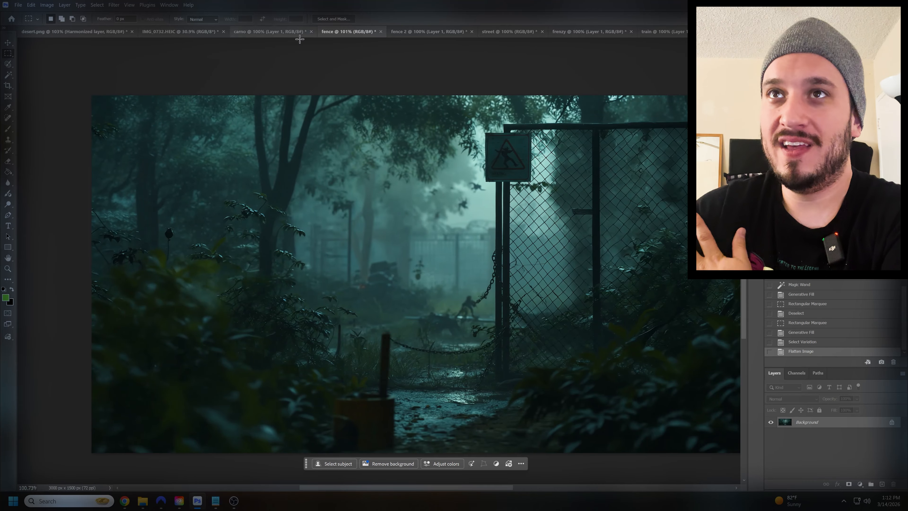
Copy the selected dinosaur from the carno document and paste it into the fence document.
left_click(284, 31)
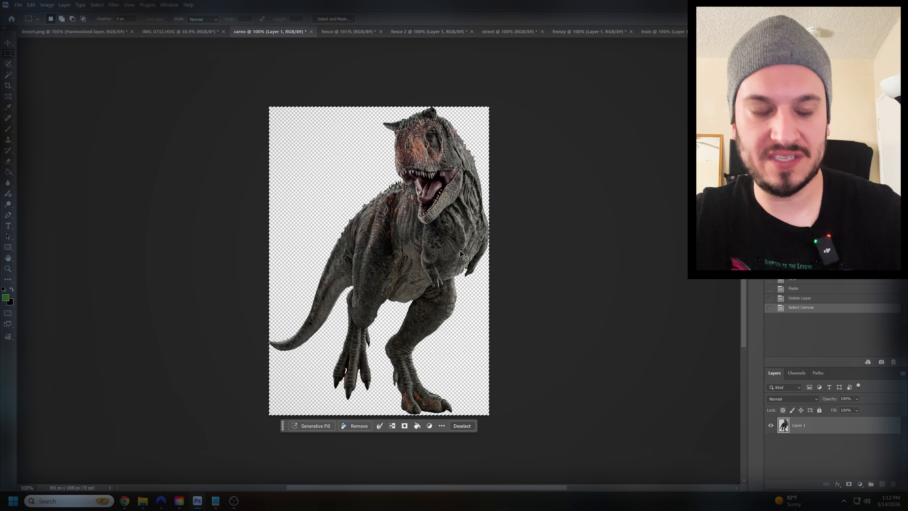
key("ctrl+c")
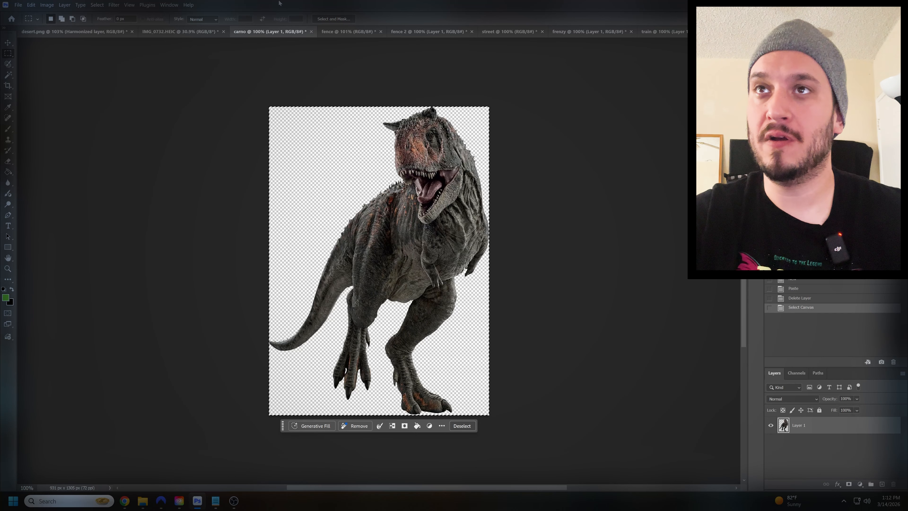
left_click(343, 32)
key("ctrl+v")
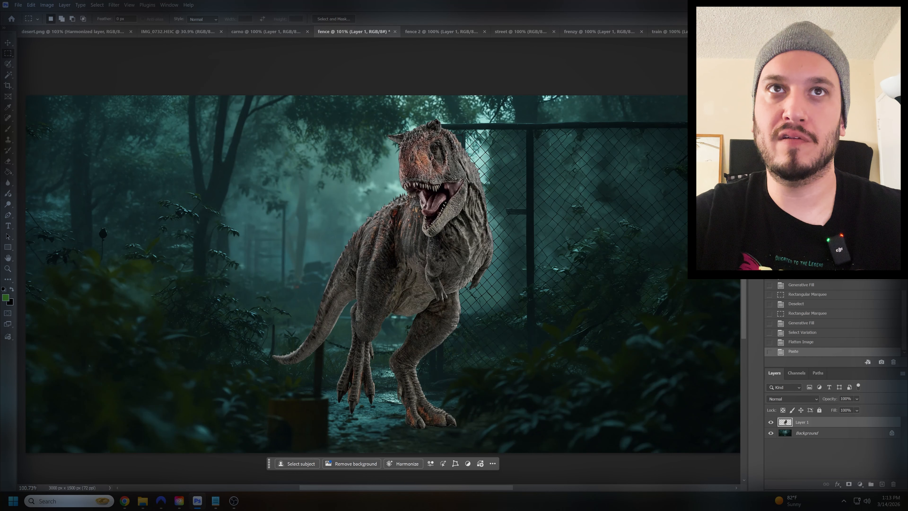
Move the pasted dinosaur onto the wet path at the edge of the fence, trying a spot in front of the mesh first.
left_click(8, 44)
left_click_drag(412, 269, 594, 251)
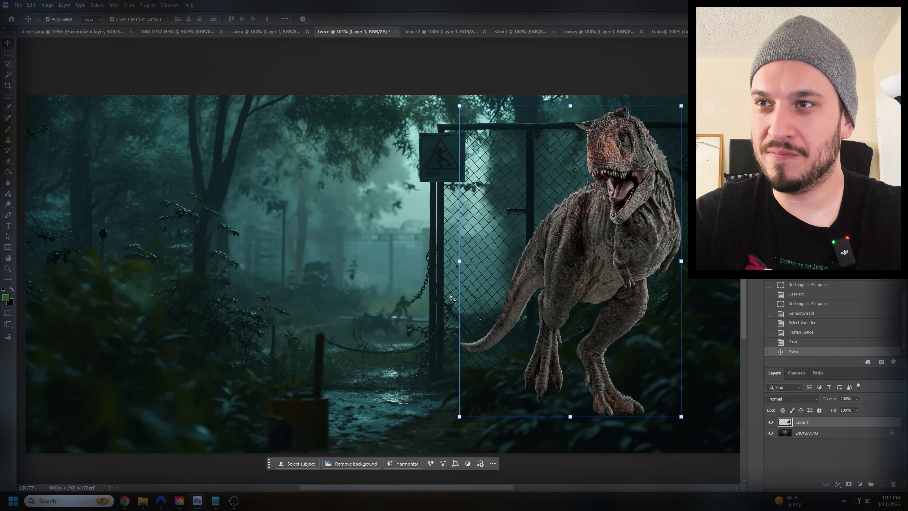
left_click_drag(566, 245, 374, 239)
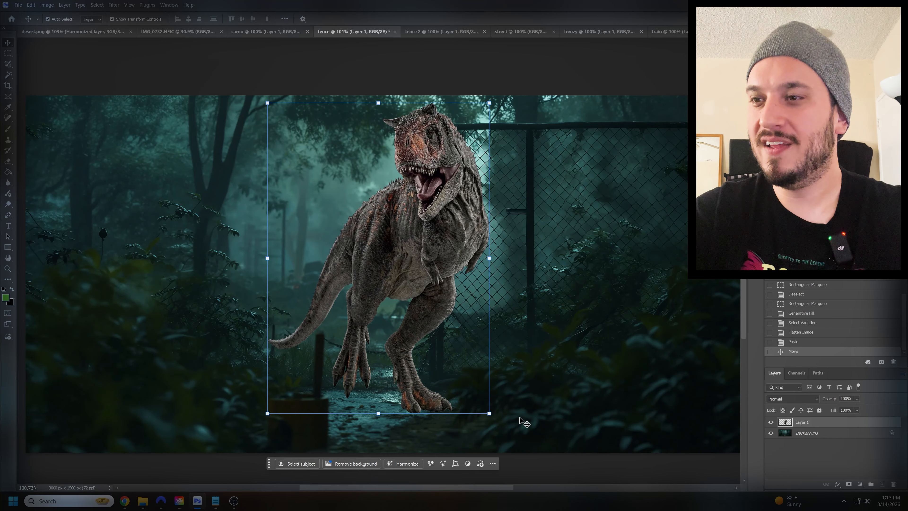
Harmonize the front-facing dinosaur with the fence scene and compare the three generated variations.
left_click(403, 466)
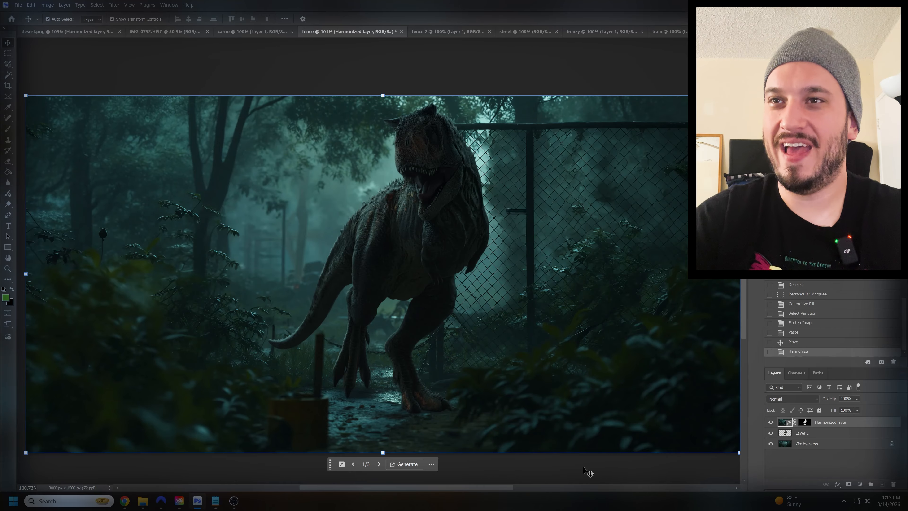
left_click(380, 468)
left_click(379, 470)
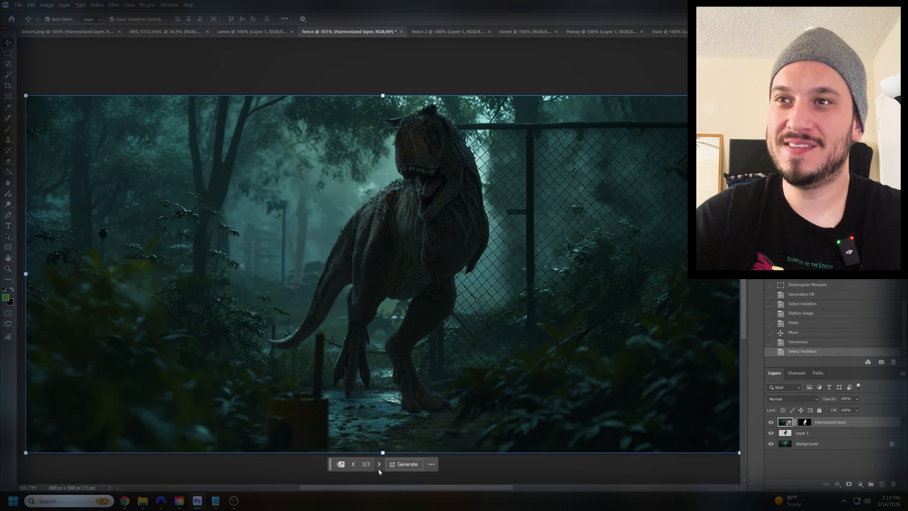
left_click(353, 467)
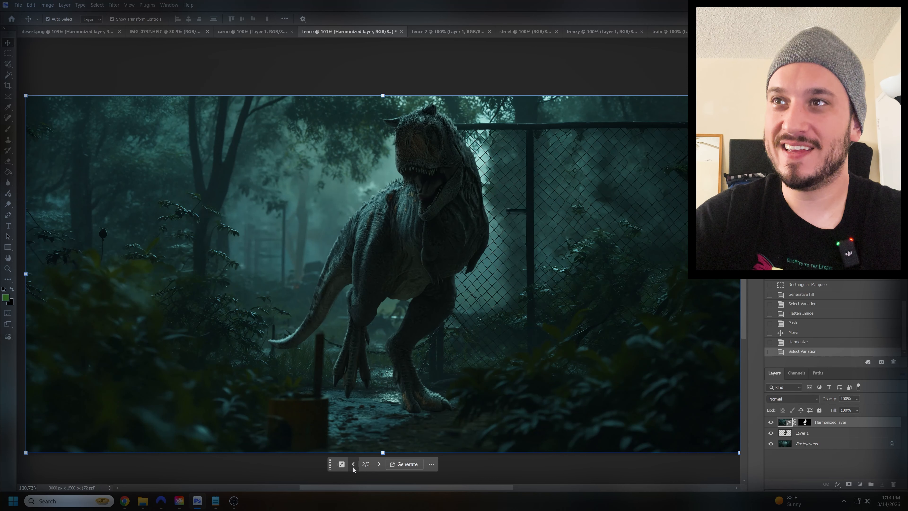
left_click(353, 465)
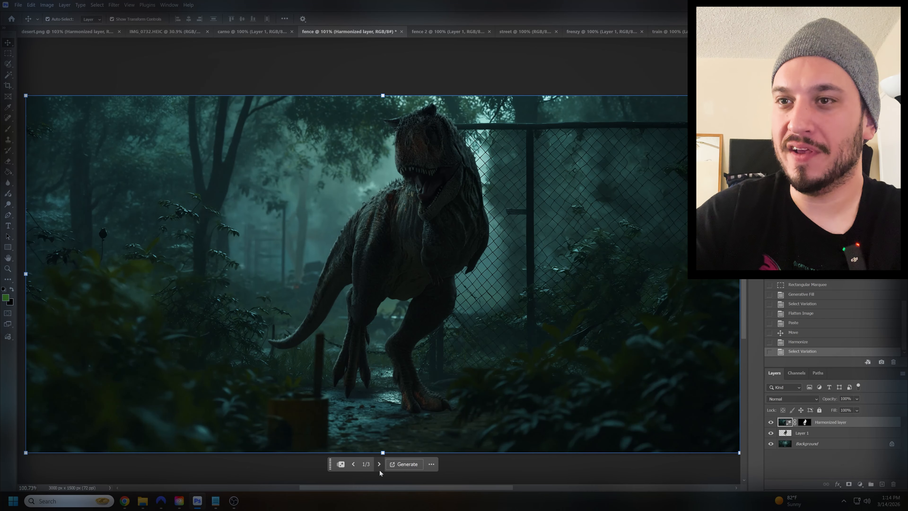
left_click(379, 471)
left_click(354, 467)
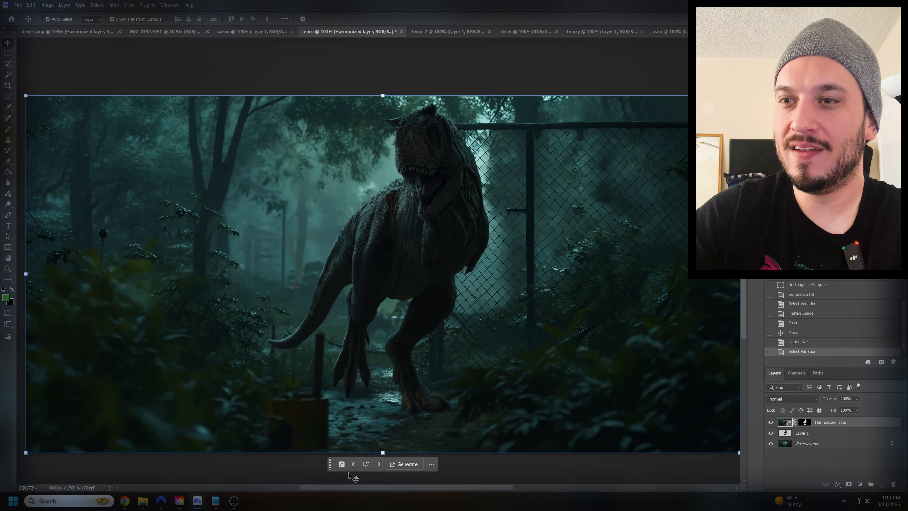
left_click(379, 465)
left_click(379, 465)
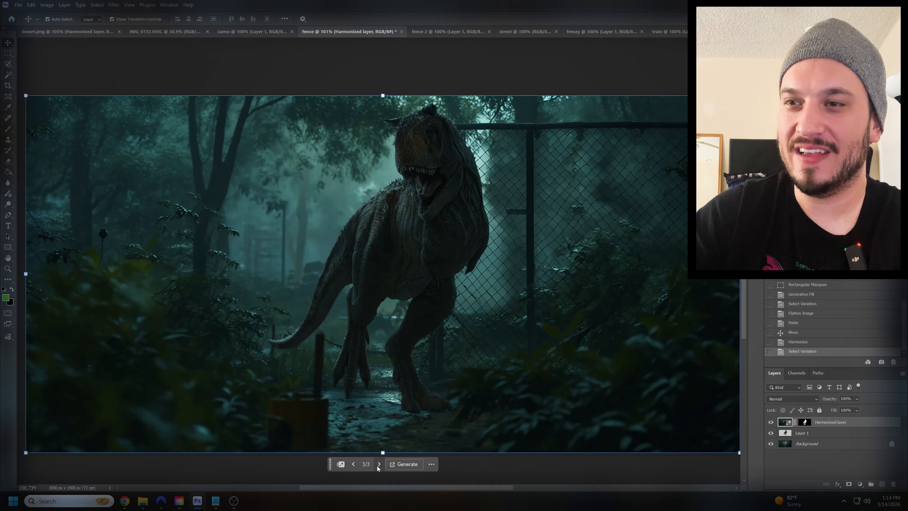
left_click(357, 466)
left_click(357, 466)
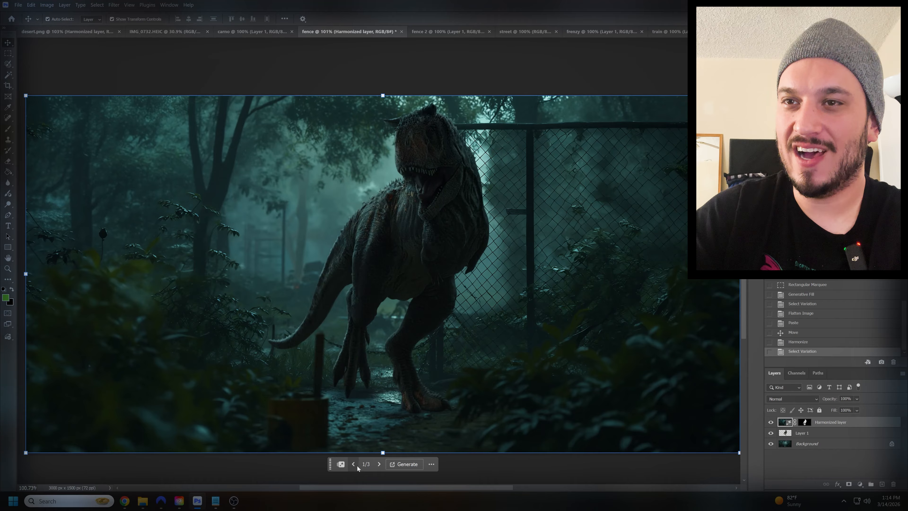
left_click(379, 465)
Revert the fence document to the state before the dinosaur was harmonized.
left_click(815, 342)
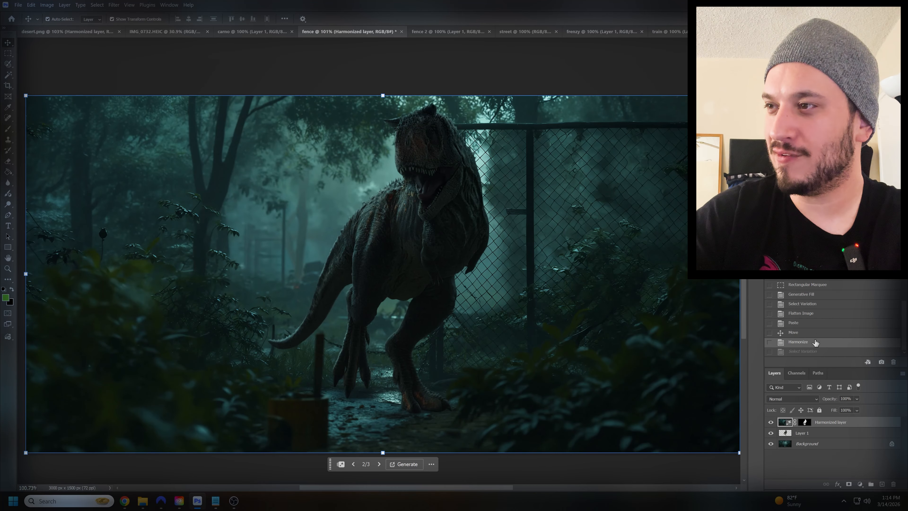
left_click(803, 333)
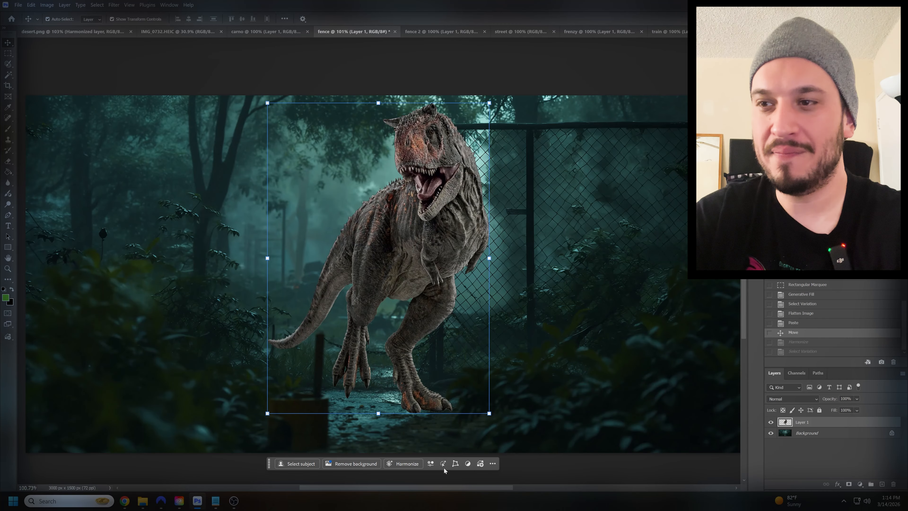
Turn the dinosaur with Rotate object into a side profile facing the fence, and reposition it on the wet path.
left_click(456, 464)
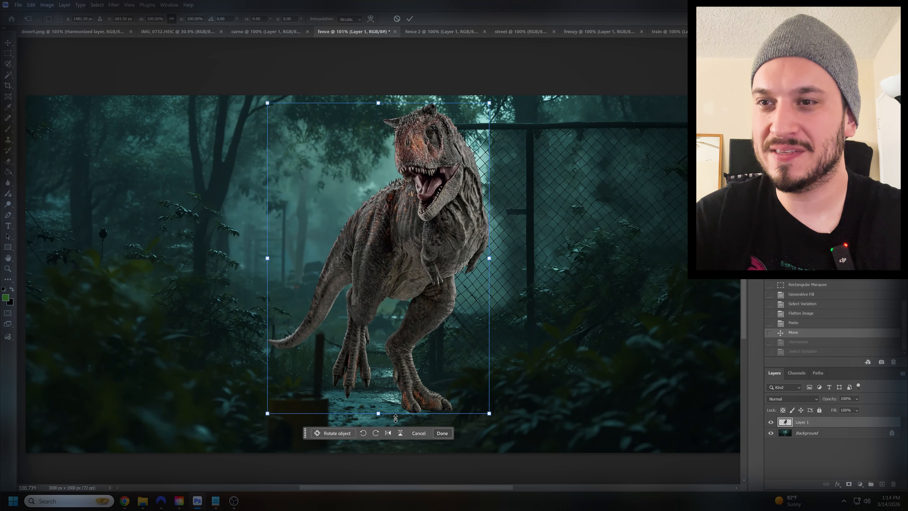
left_click(333, 433)
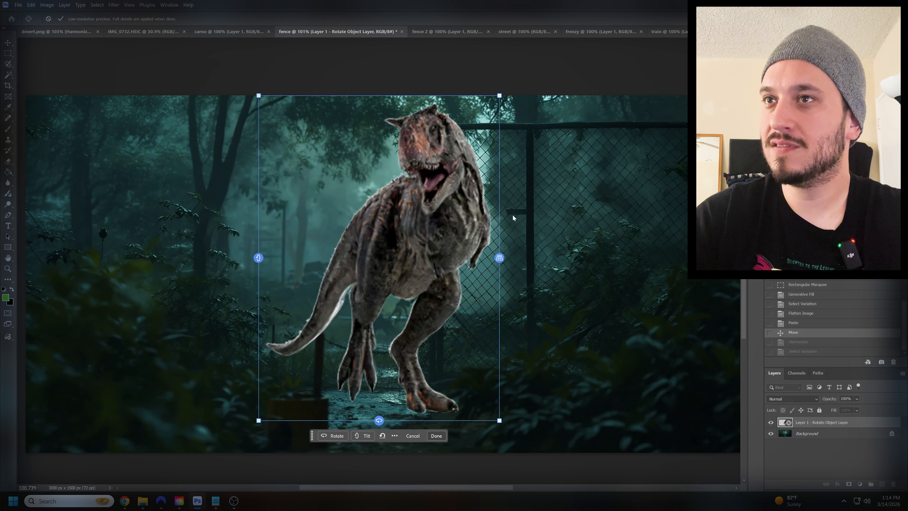
left_click_drag(379, 422, 610, 420)
left_click_drag(349, 320, 402, 315)
key("Return")
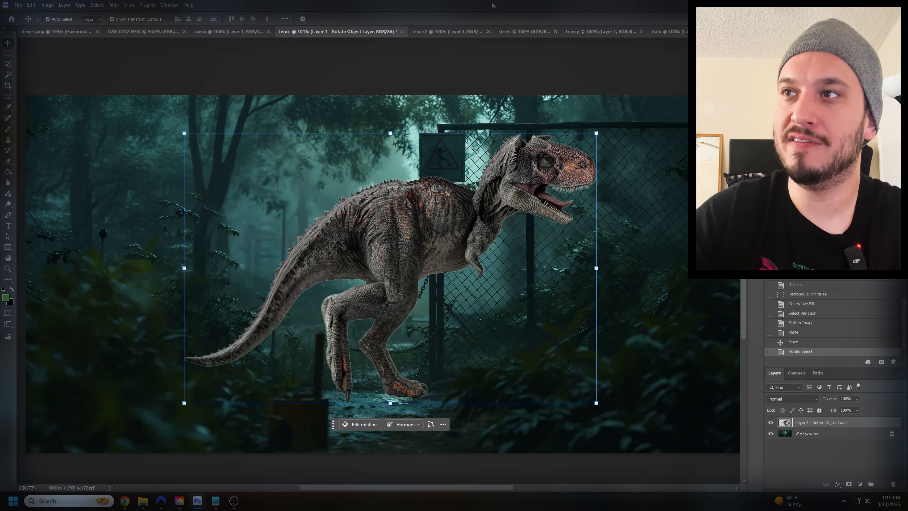
left_click_drag(385, 215, 403, 230)
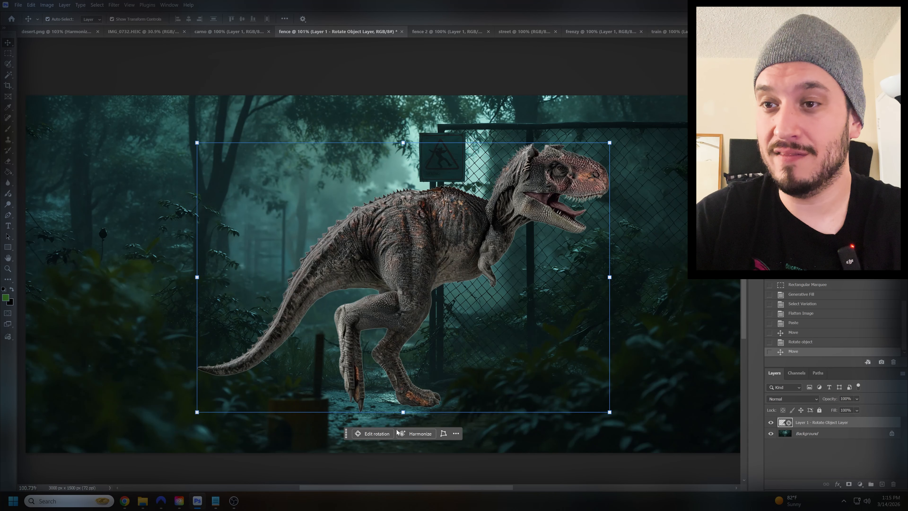
Switch to Creative Cloud Desktop and look up Photoshop among the beta apps and the full app list.
left_click(180, 498)
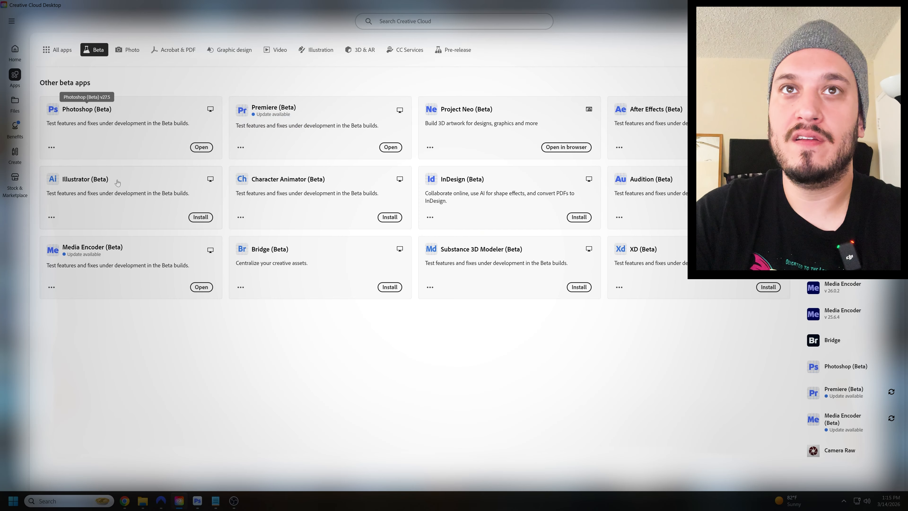
left_click(52, 51)
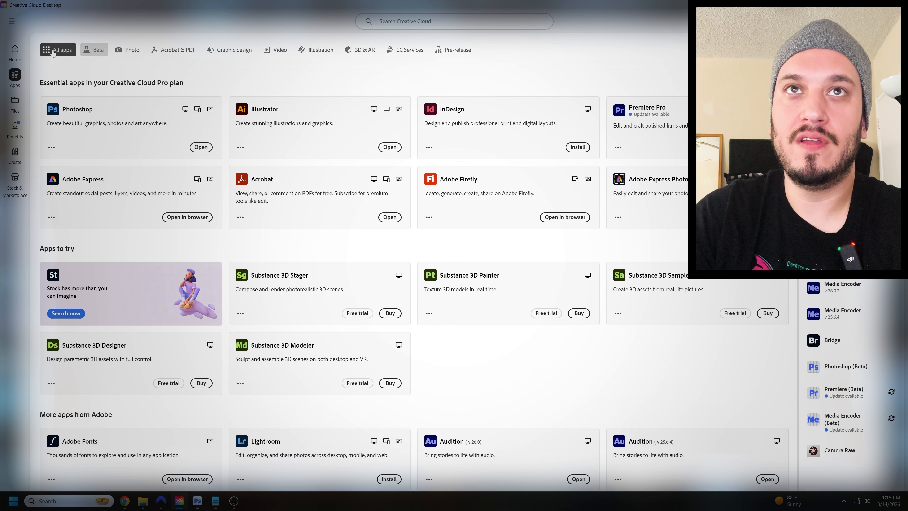
left_click(78, 106)
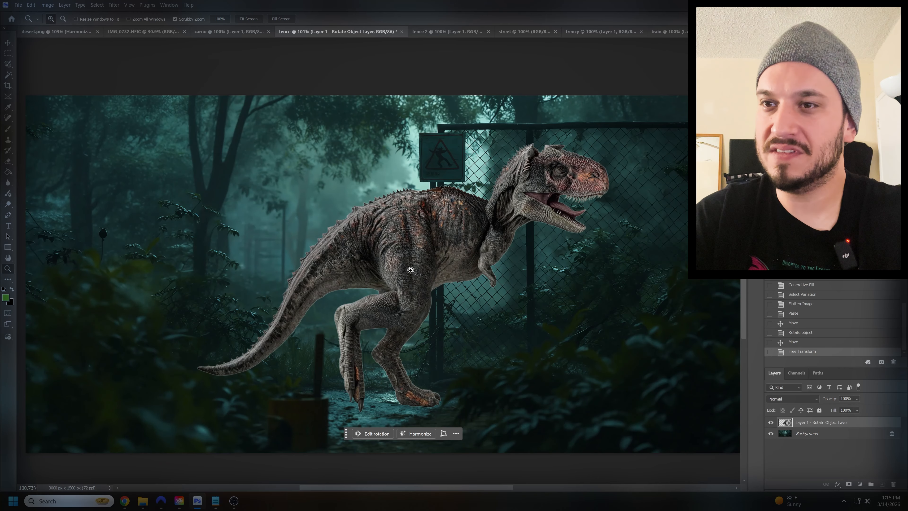
Inspect the rotated dinosaur's head up close and harmonize the dinosaur with the dark fence scene.
left_click(559, 153)
left_click(558, 152)
left_click(559, 153)
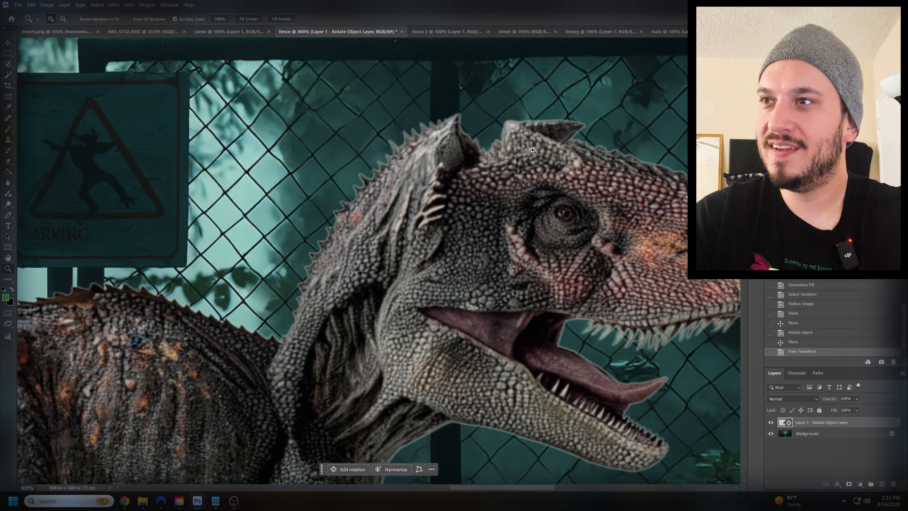
left_click(248, 19)
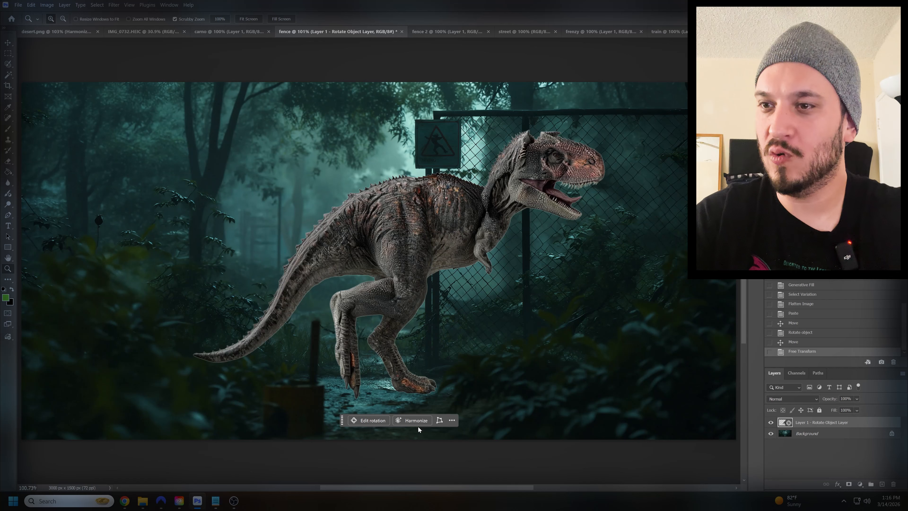
left_click(416, 420)
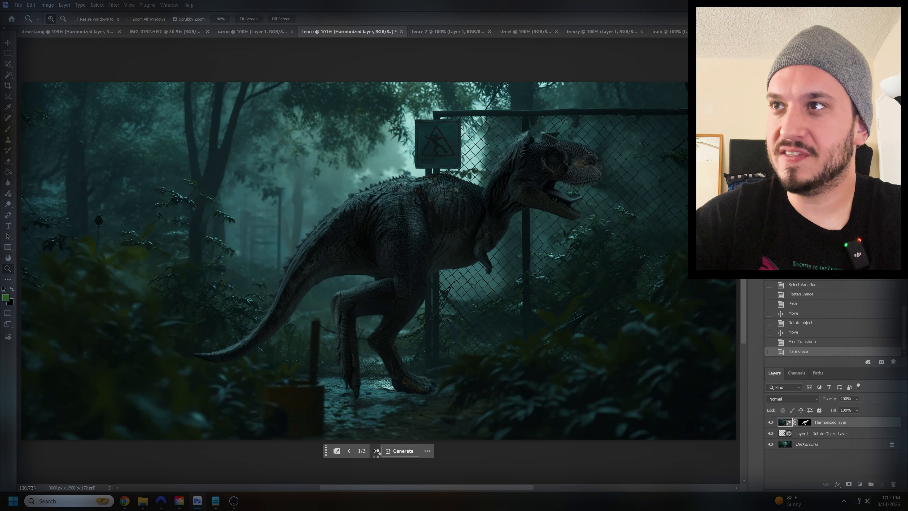
Switch to the third harmonized variation and inspect the dinosaur's head and the fence sign up close.
left_click(374, 452)
left_click(375, 452)
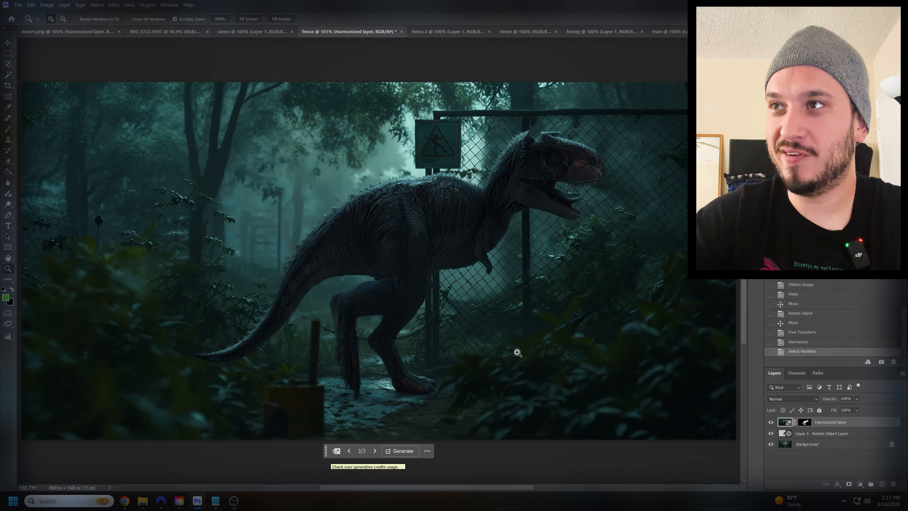
left_click(543, 134)
left_click(543, 134)
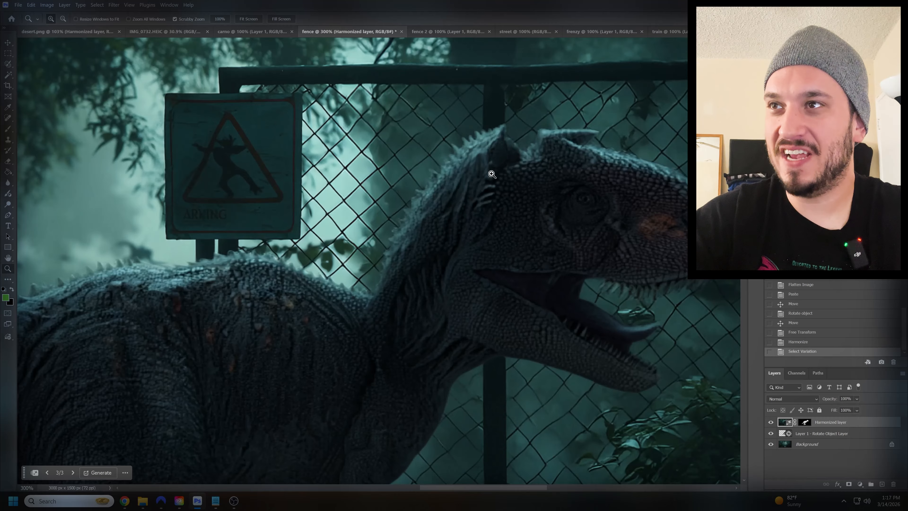
left_click(245, 21)
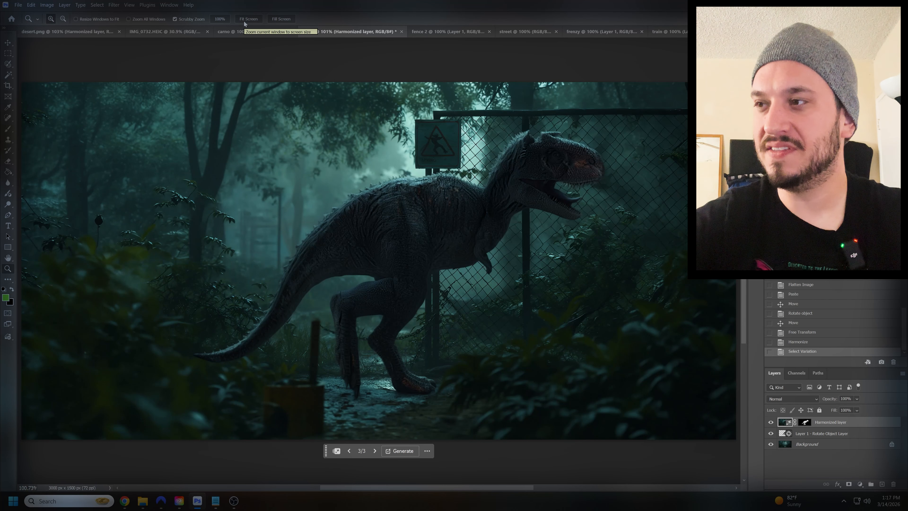
Revert the fence document to the state right after the dinosaur was pasted.
left_click(808, 315)
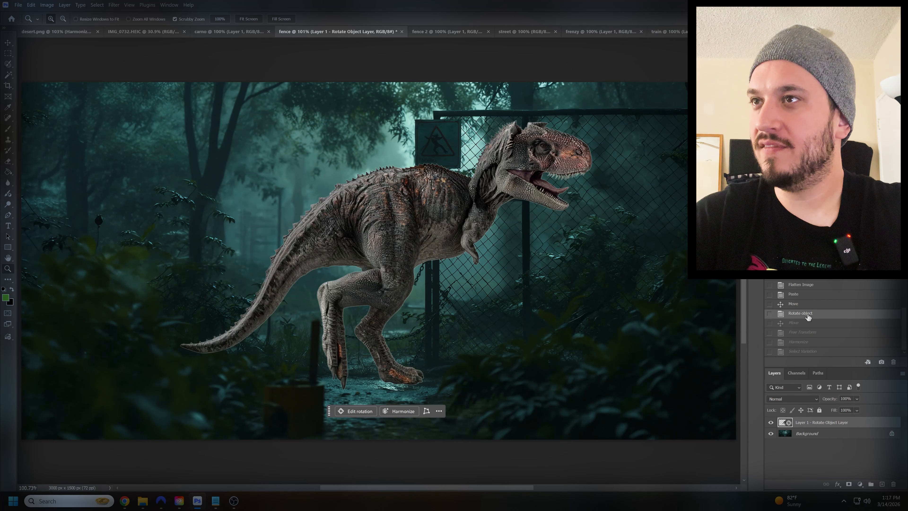
left_click(806, 295)
left_click(806, 285)
left_click(806, 297)
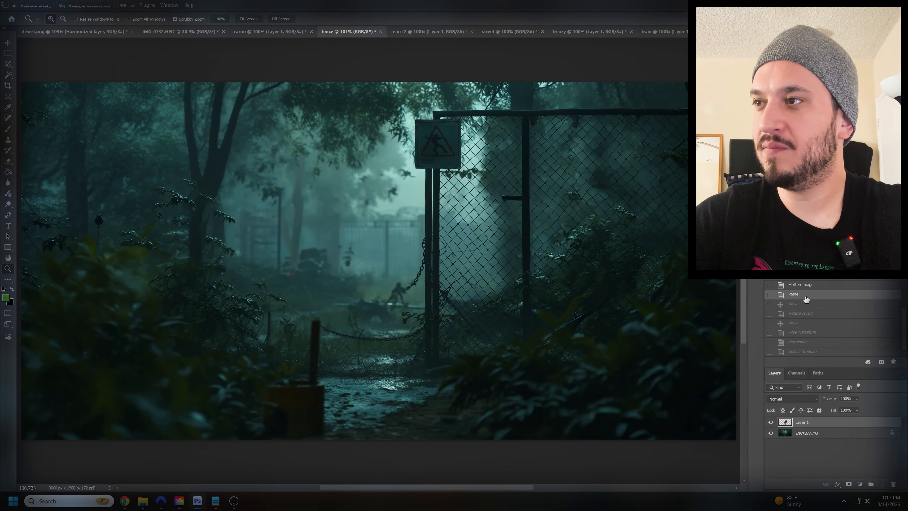
key("v")
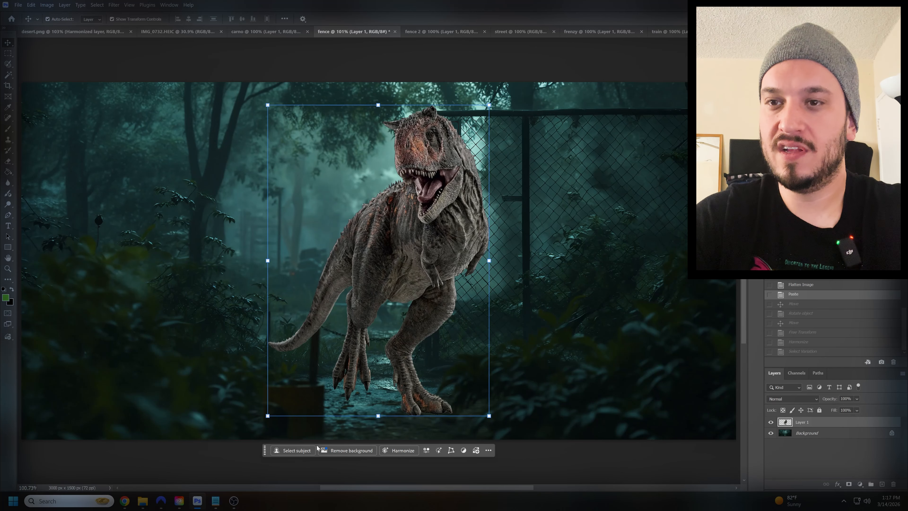
Turn the dinosaur with Rotate object so its head points away from the fence, adjust its tilt, and apply the rotation.
left_click(451, 450)
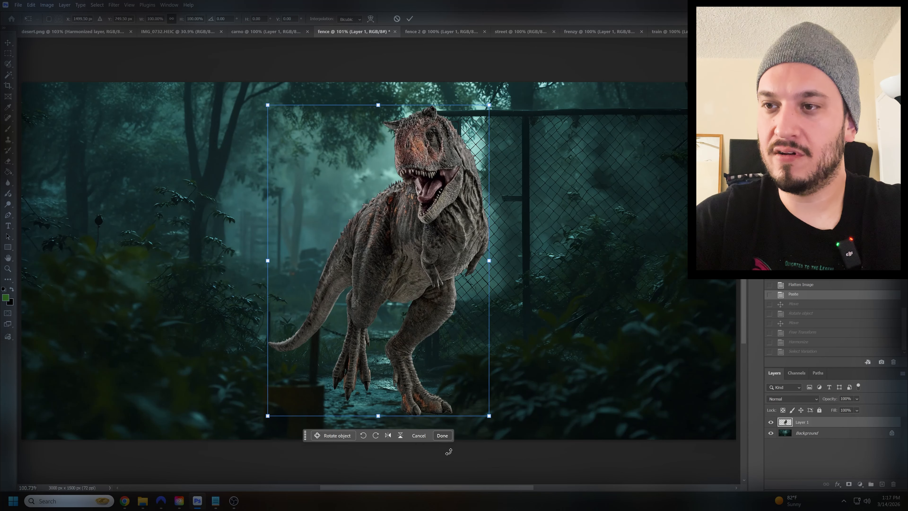
left_click(332, 438)
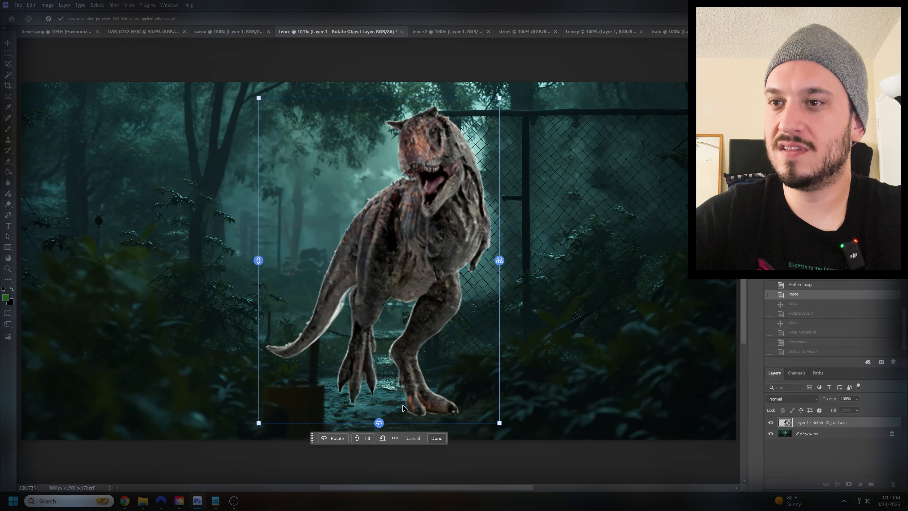
left_click_drag(380, 425, 279, 442)
left_click_drag(463, 263, 482, 390)
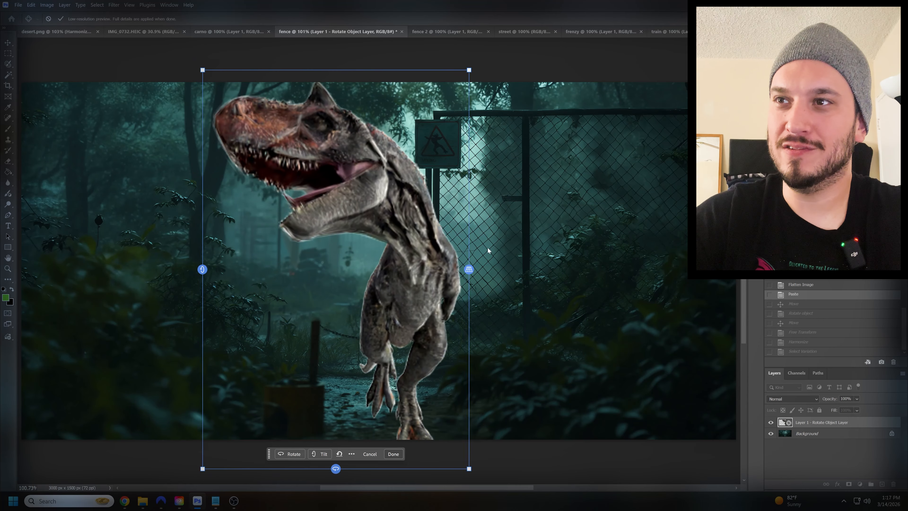
left_click_drag(468, 265, 473, 170)
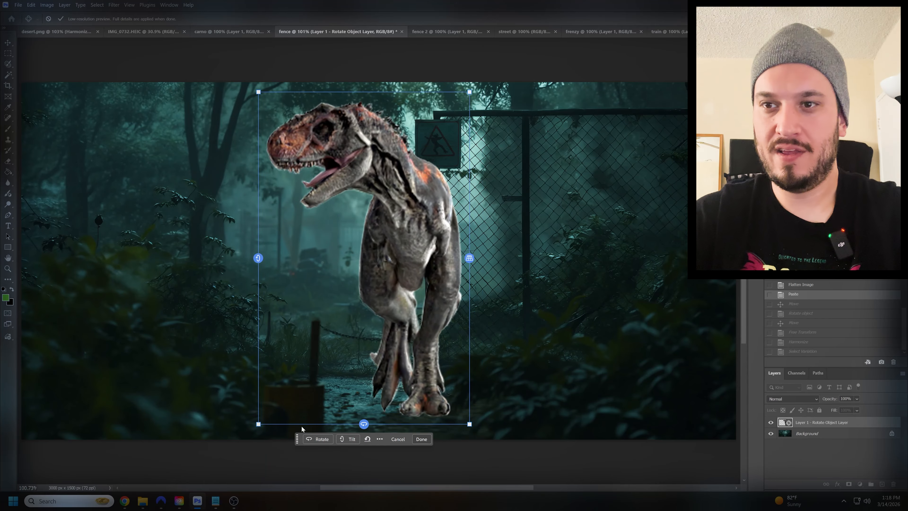
left_click(419, 440)
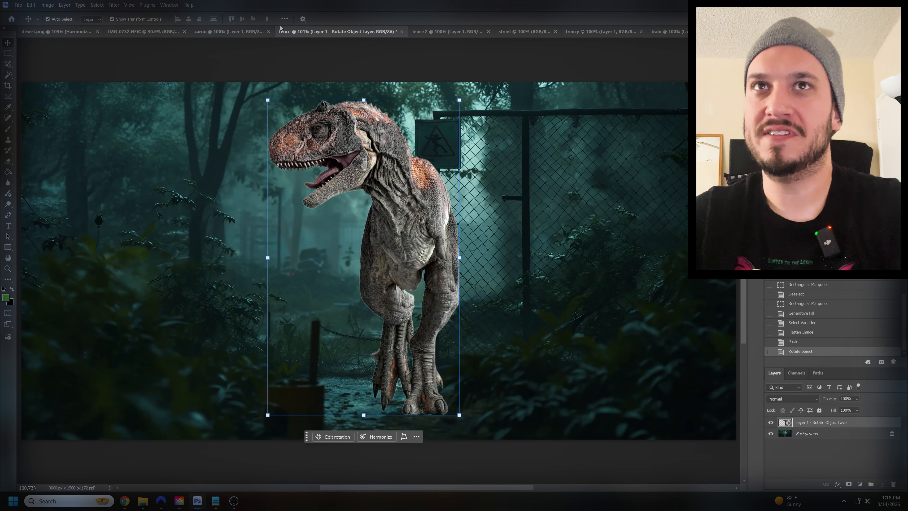
Harmonize the turned dinosaur with the dark fence scene, compare the three variations and keep the first.
left_click(368, 436)
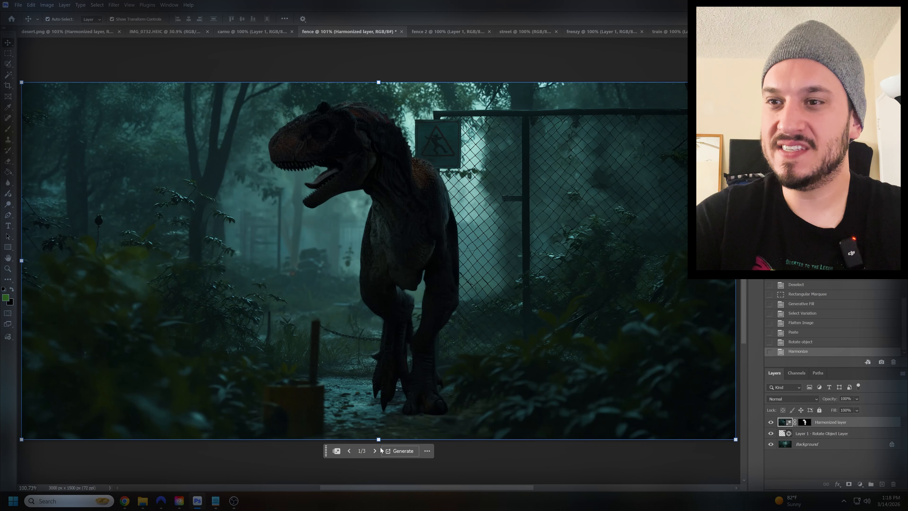
left_click(375, 451)
left_click(375, 451)
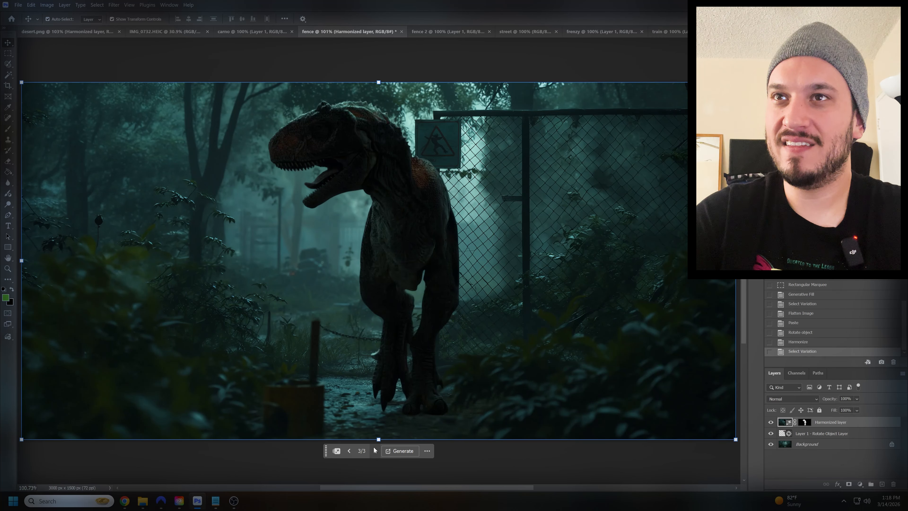
left_click(375, 451)
left_click(374, 451)
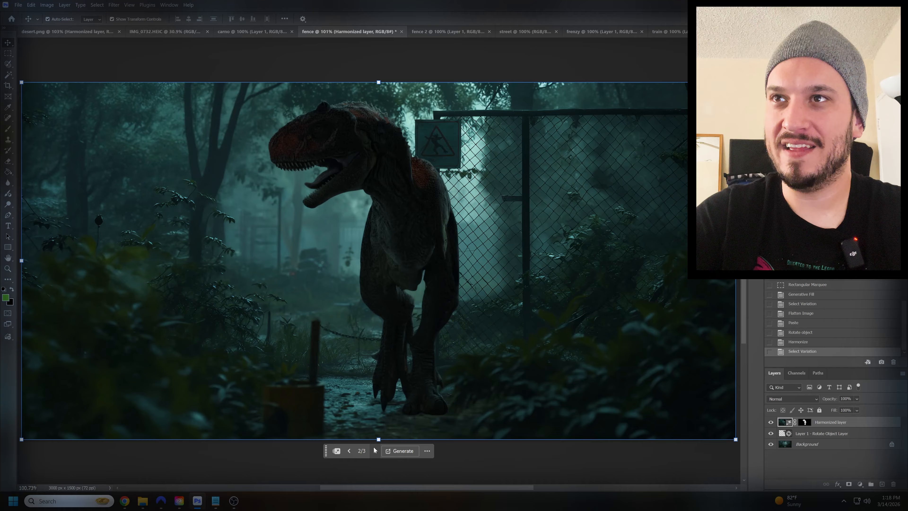
left_click(375, 451)
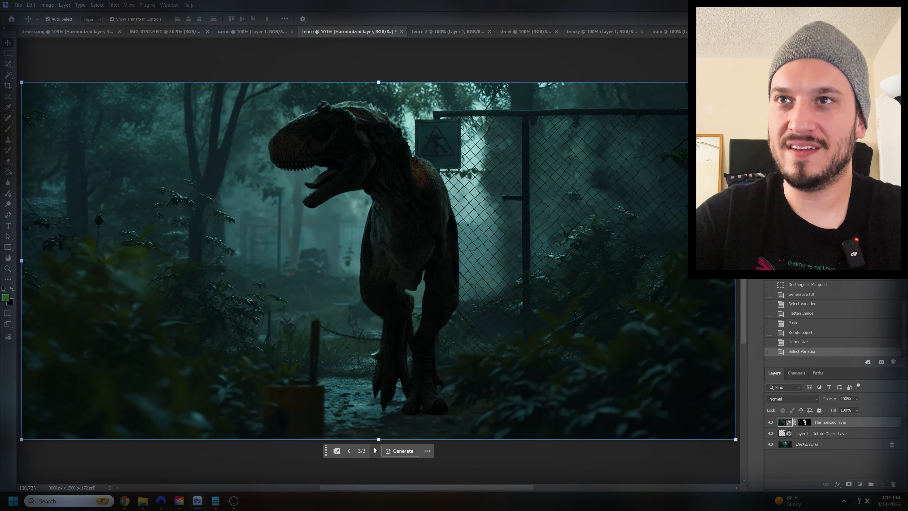
left_click(348, 452)
left_click(347, 453)
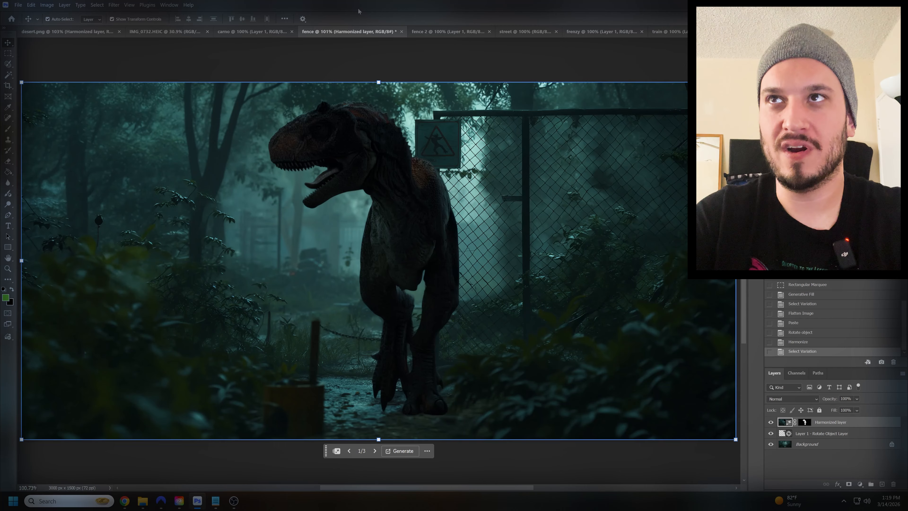
left_click(382, 55)
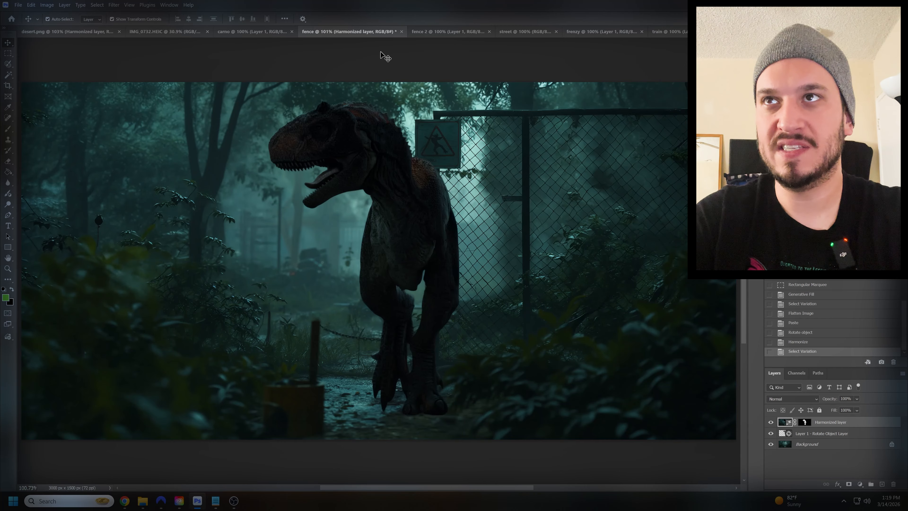
Switch to the fence 2 document and examine its night path and fence sign up close.
left_click(419, 34)
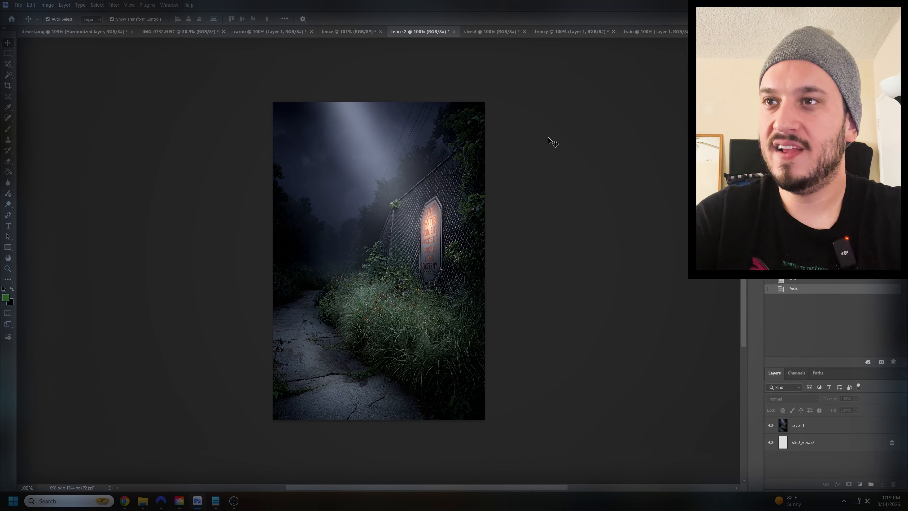
left_click(12, 268)
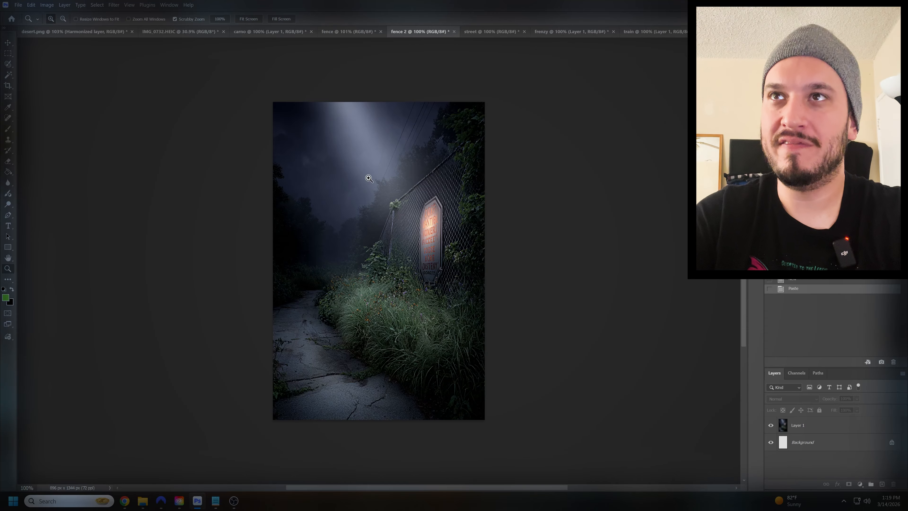
scroll(366, 111, "down", 1)
left_click(355, 250)
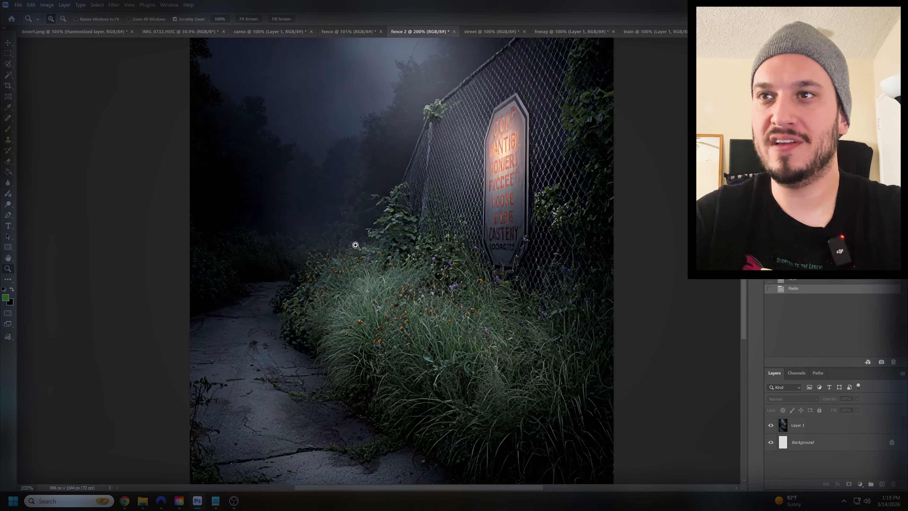
left_click(355, 250, "alt")
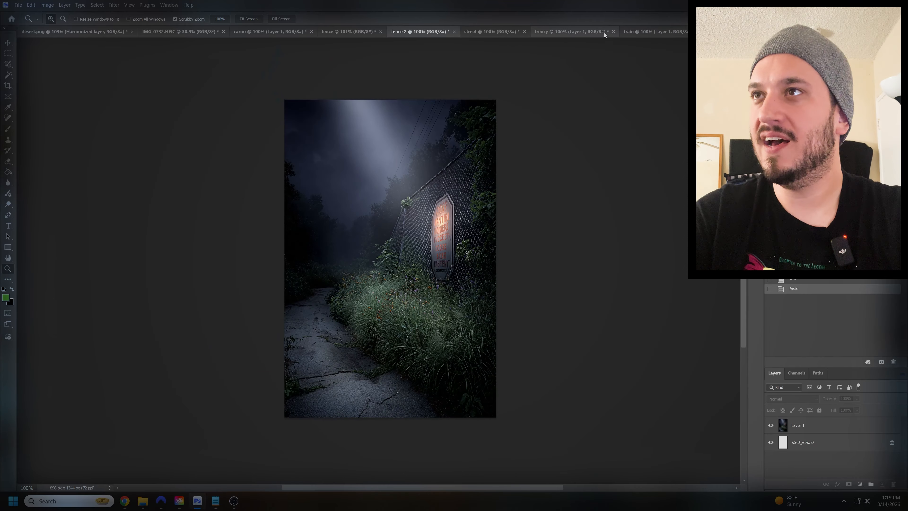
Switch to the frenzy document and clear the selection around the robot's canvas.
left_click(572, 32)
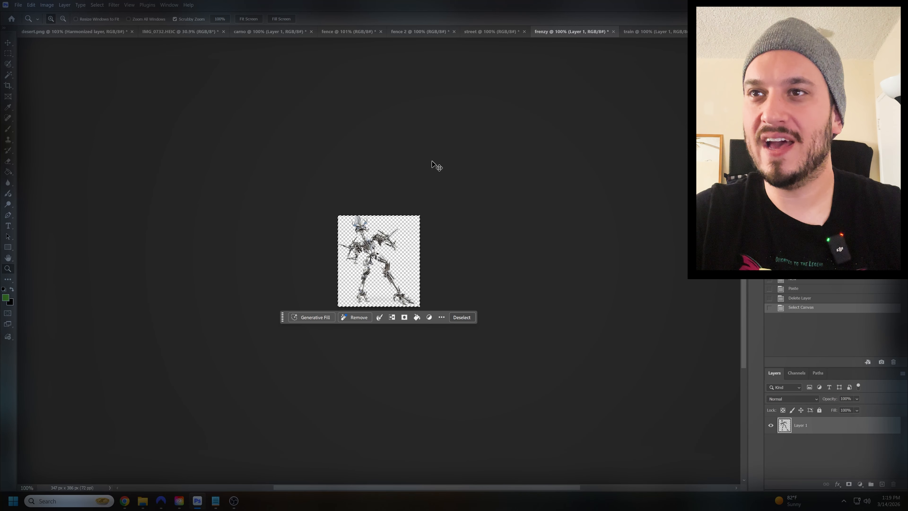
key("ctrl+d")
left_click(352, 252)
left_click(399, 266)
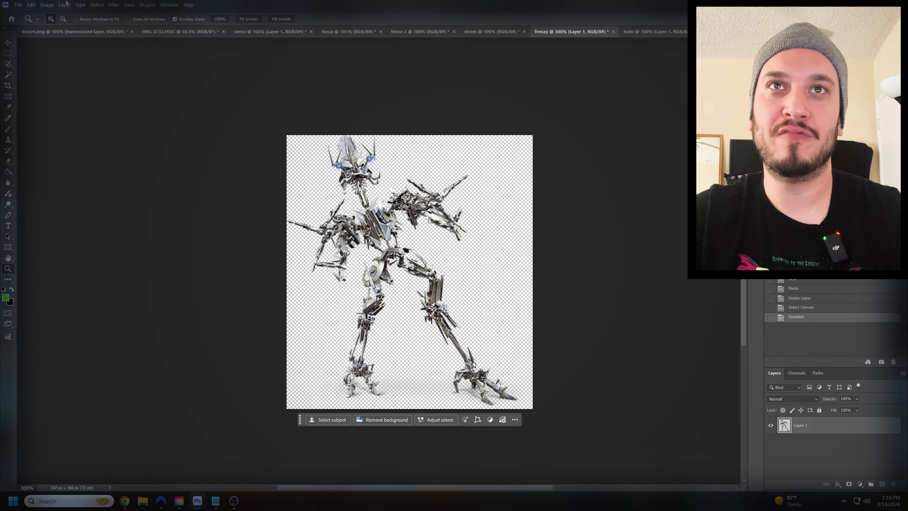
Run Generative Upscale on the robot image with the Firefly Upscaler model at 4x scale.
left_click(47, 5)
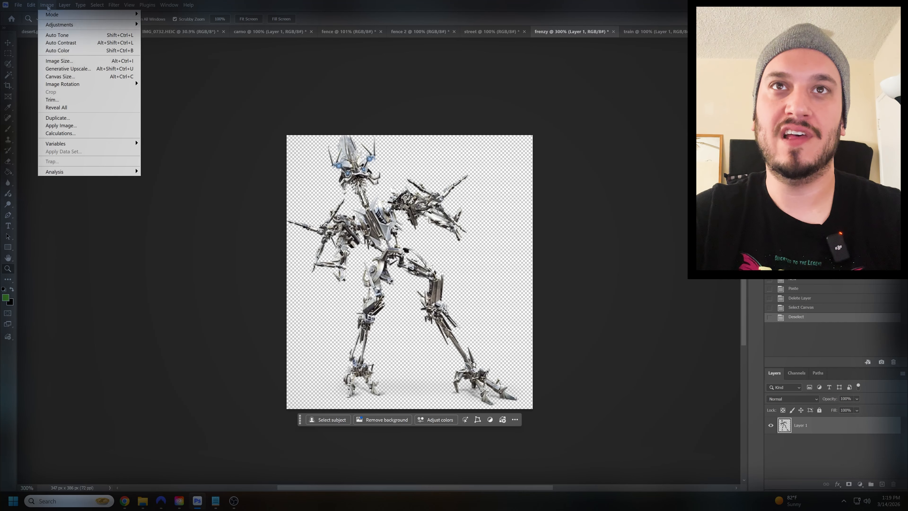
left_click(66, 69)
left_click(402, 181)
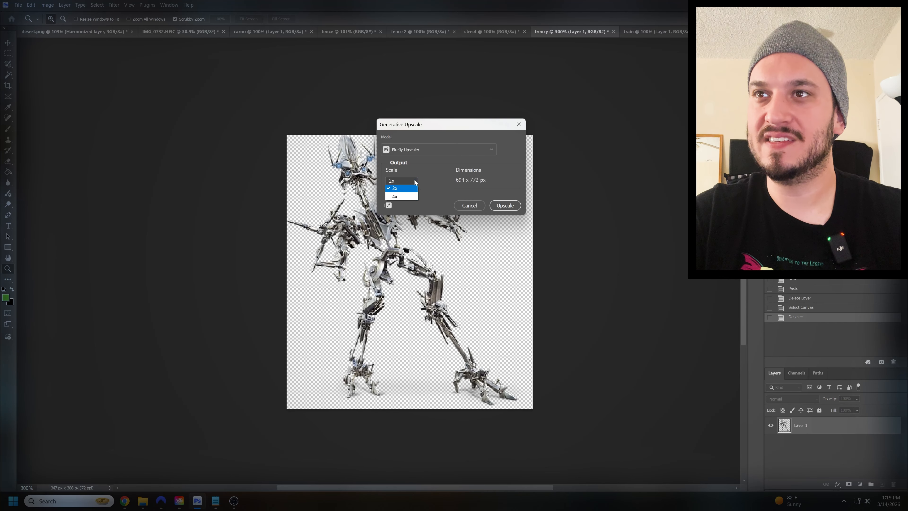
left_click(397, 197)
left_click(505, 205)
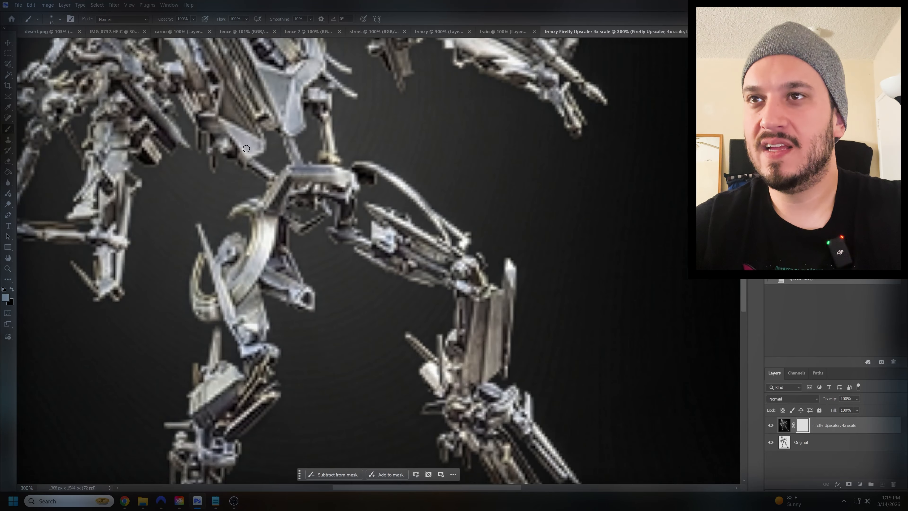
Fit the upscaled robot image to the screen and select the robot with Select Subject.
left_click(8, 259)
left_click(133, 19)
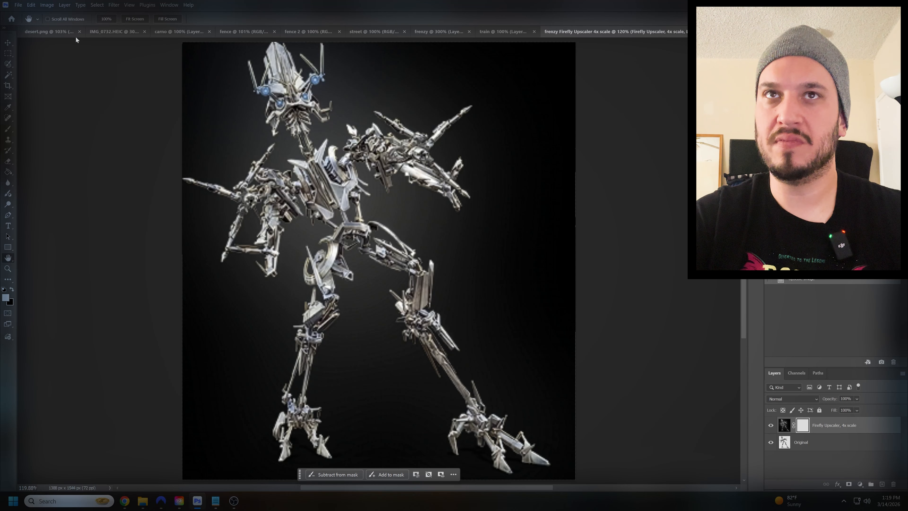
left_click(12, 75)
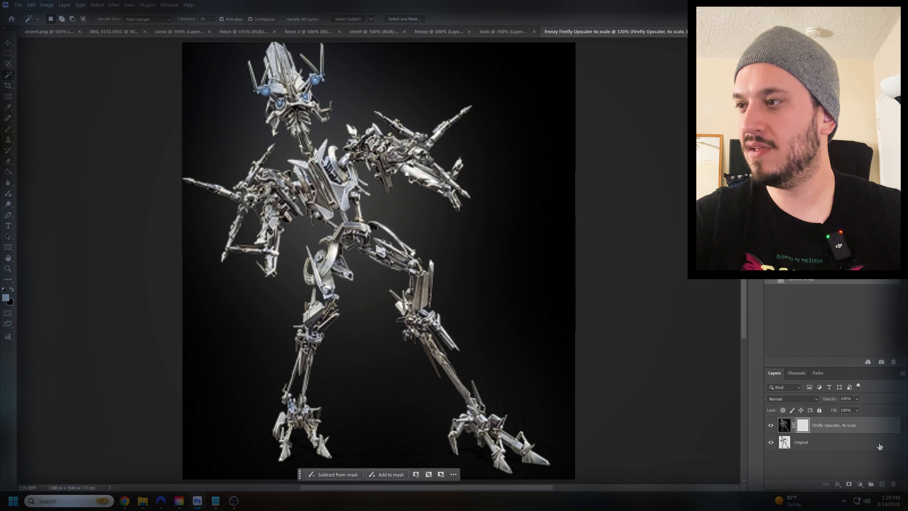
left_click(351, 20)
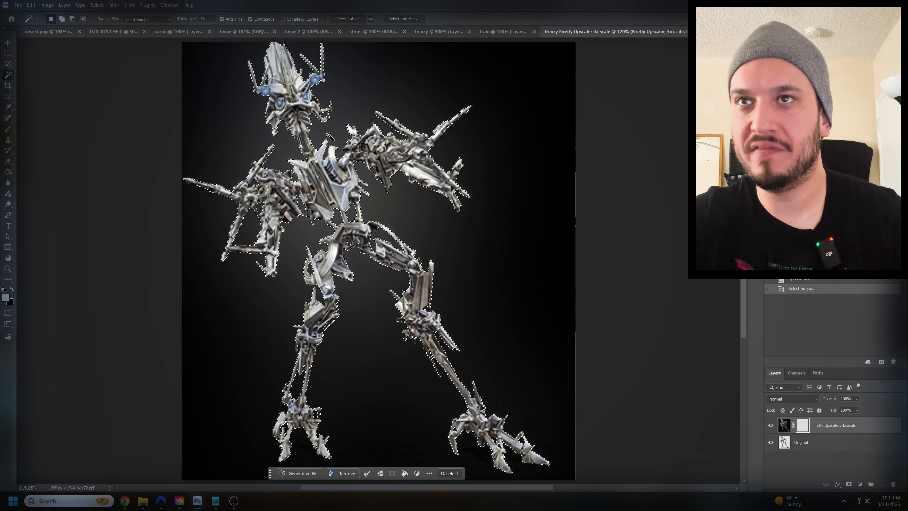
Copy the selected robot and paste it into the fence 2 document.
key("ctrl+c")
left_click(322, 32)
key("ctrl+v")
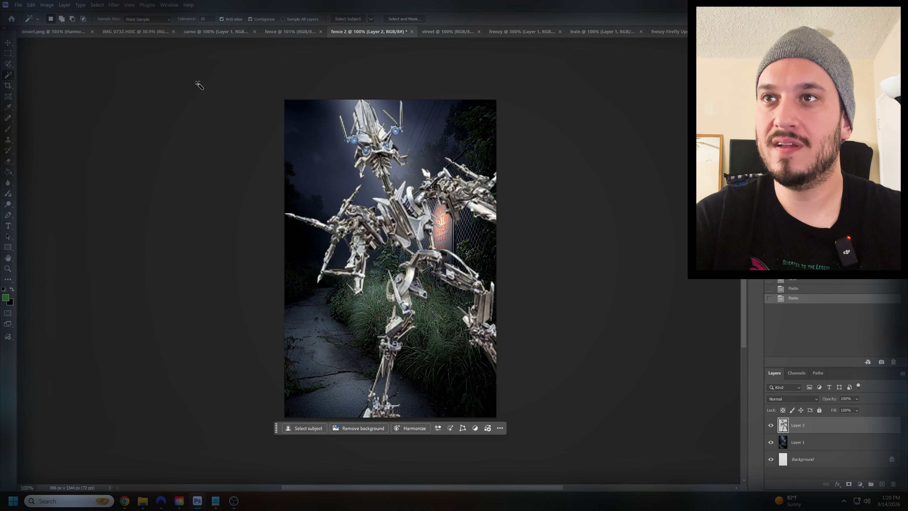
Scale the pasted robot down, tilt it slightly clockwise, and place it standing fully within the scene across the path and grass.
key("ctrl+t")
left_click_drag(283, 98, 321, 152)
left_click_drag(387, 274, 384, 256)
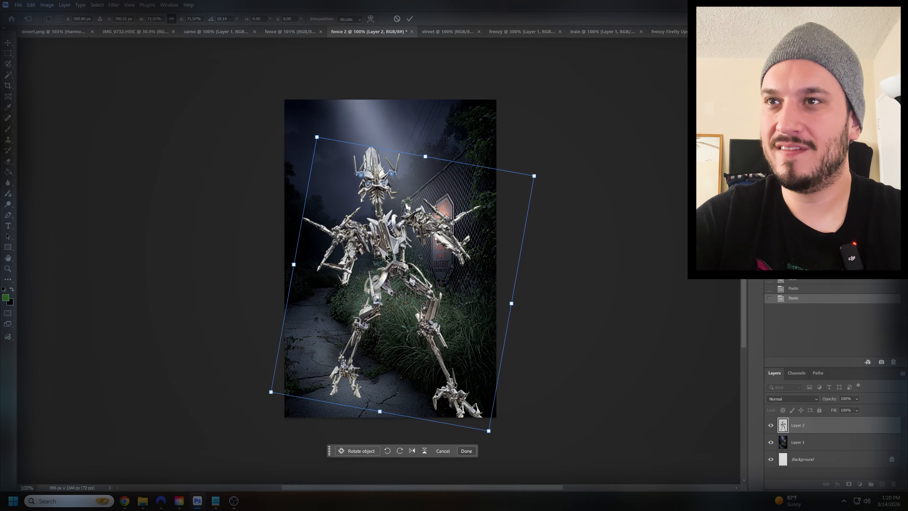
key("Return")
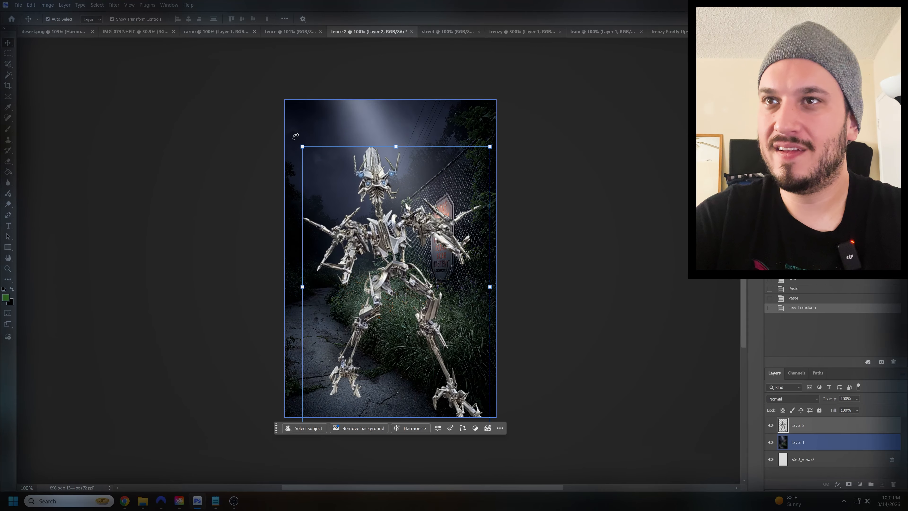
left_click_drag(299, 143, 331, 191)
left_click_drag(389, 271, 357, 252)
key("Return")
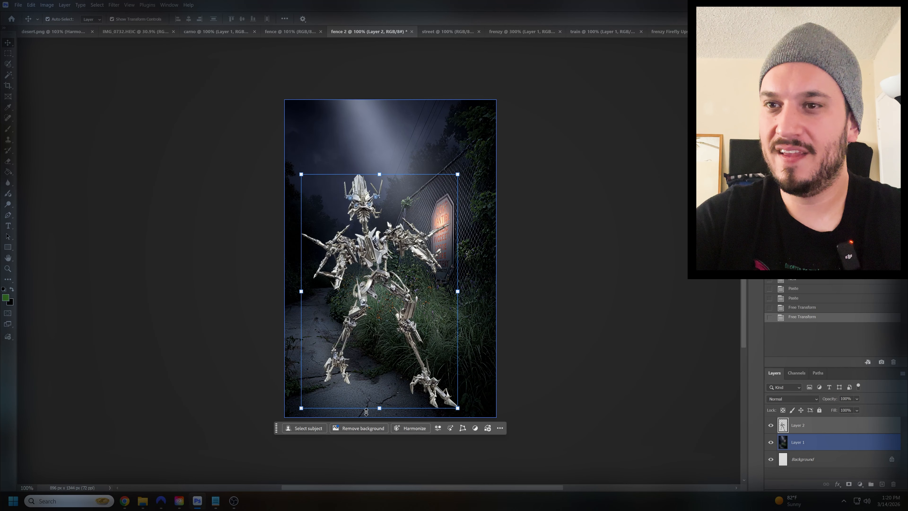
Turn the robot with Rotate object to face away toward the fence, move it closer to the fence, adjust its tilt, and apply.
left_click(463, 428)
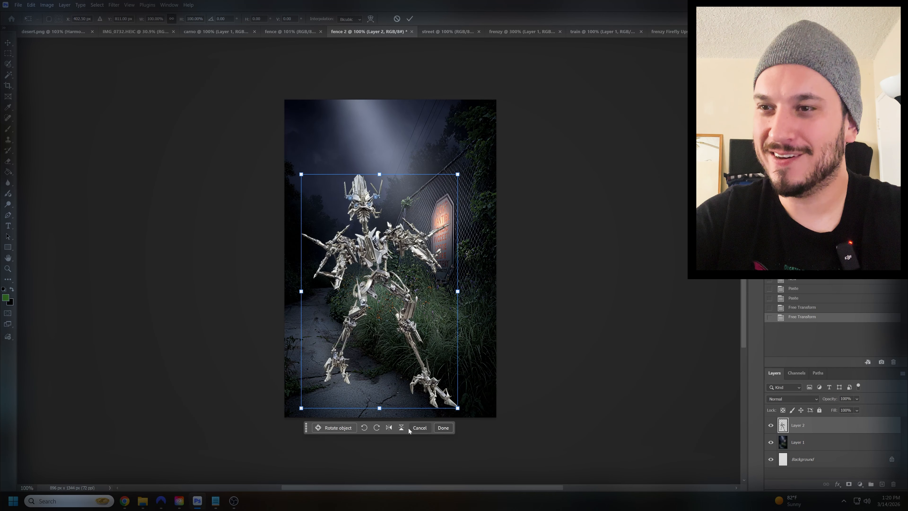
left_click(338, 428)
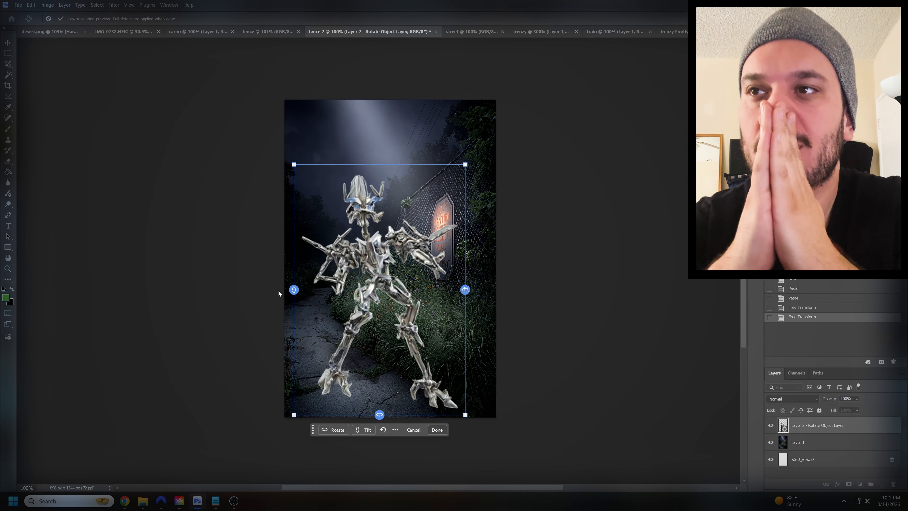
left_click_drag(379, 414, 704, 408)
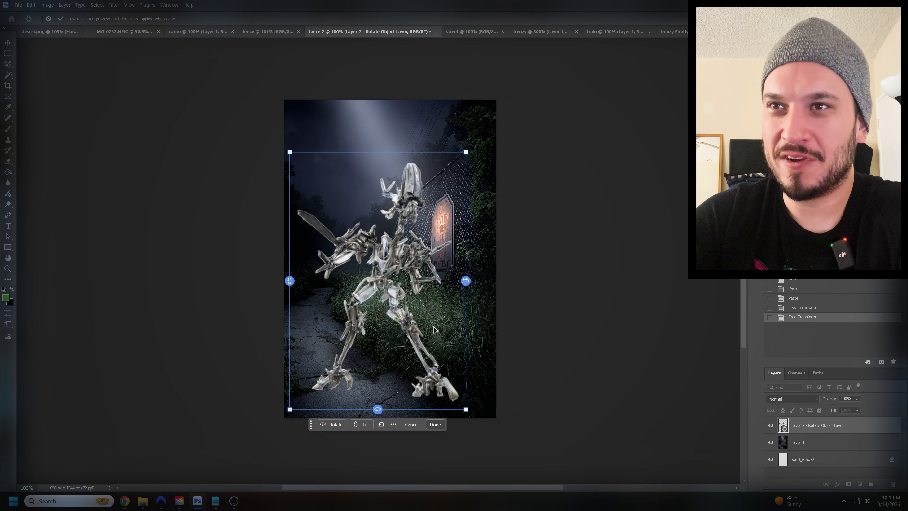
left_click_drag(493, 153, 519, 156)
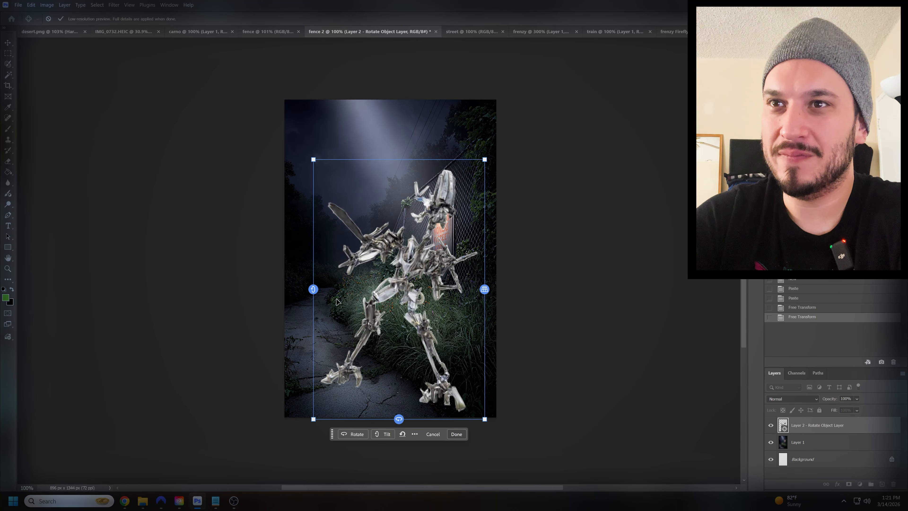
left_click_drag(485, 289, 546, 75)
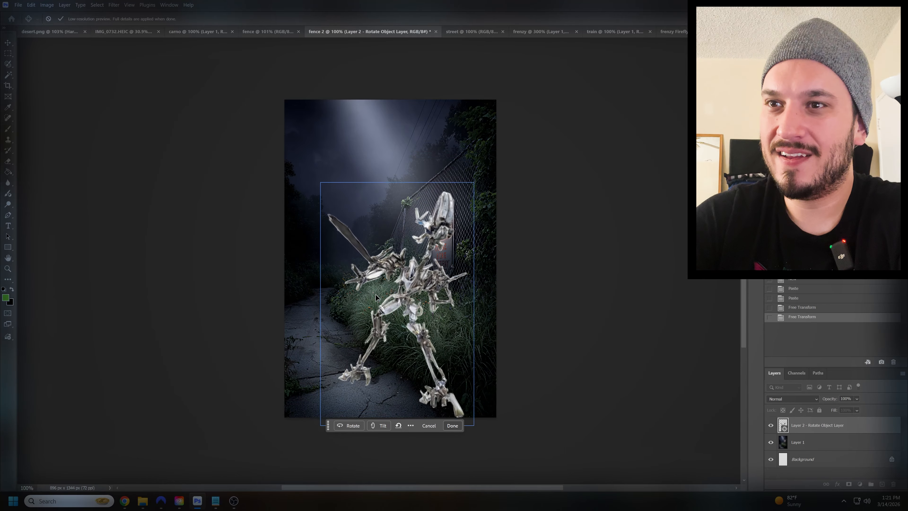
left_click(447, 445)
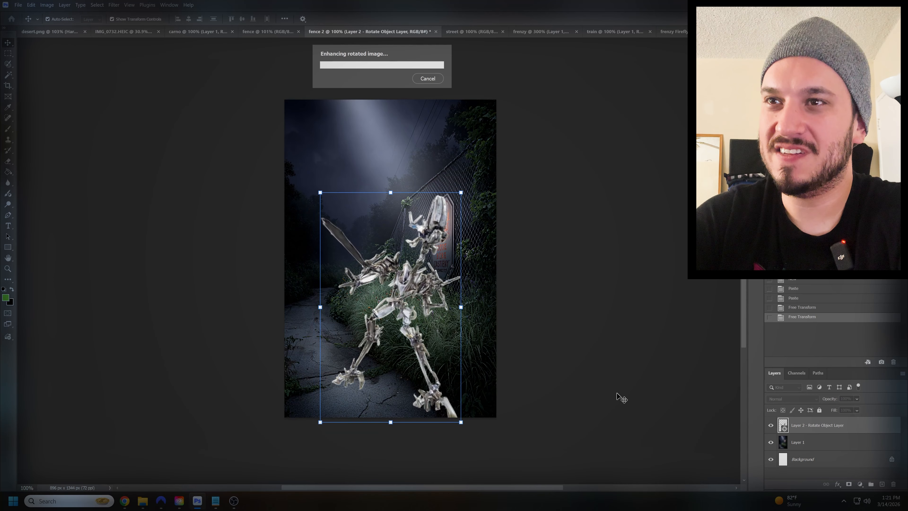